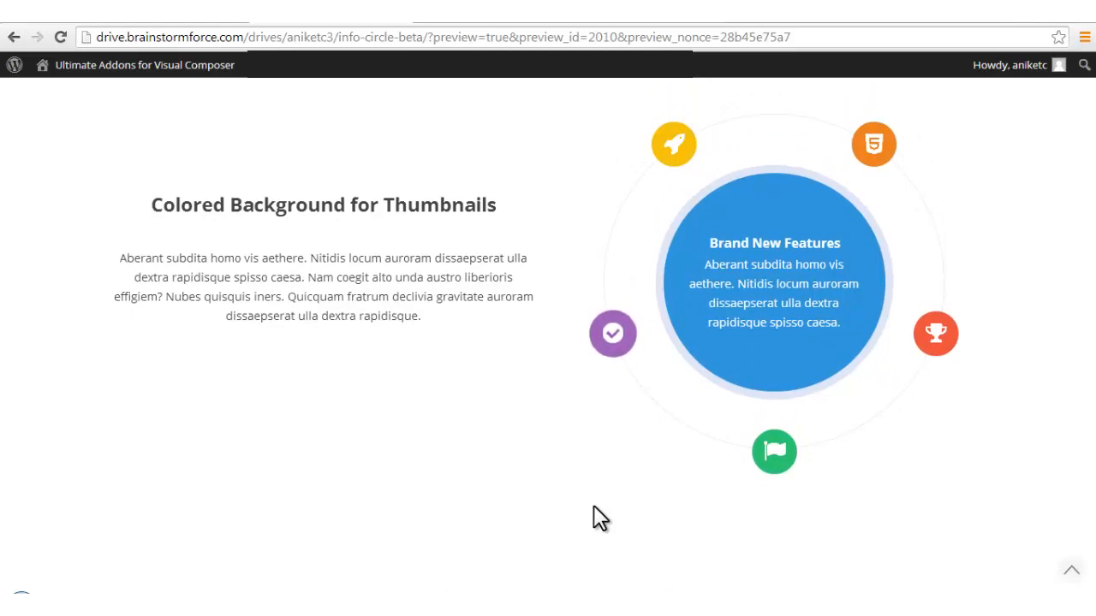
Look over the info circle examples on the preview page, down to the one with the dotted connector line.
scroll(594, 507, "up", 15)
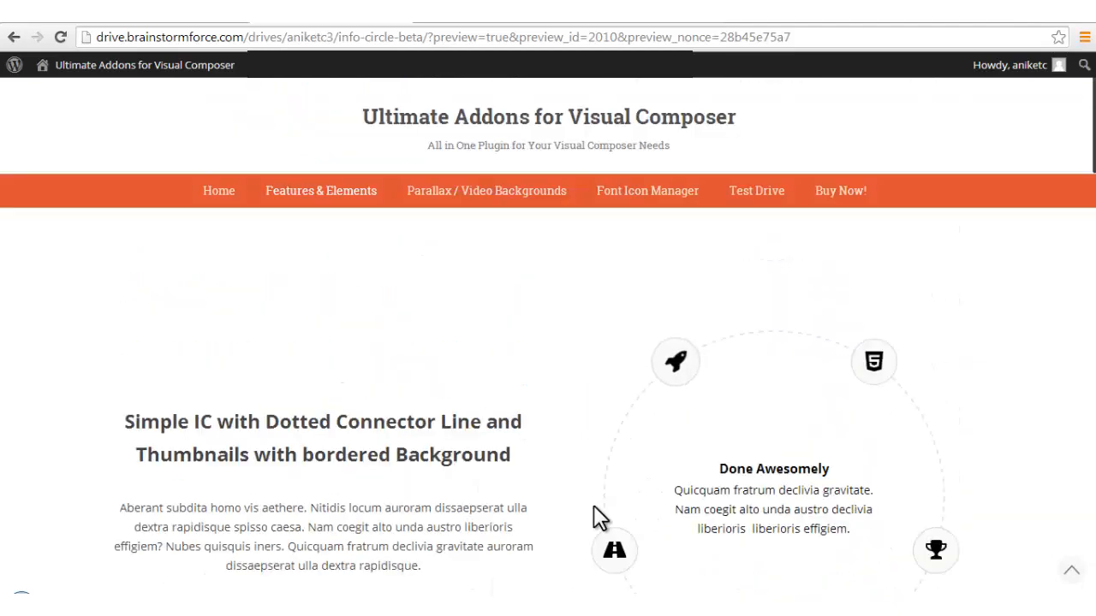
scroll(594, 510, "down", 3)
scroll(599, 514, "up", 2)
scroll(591, 512, "down", 1)
scroll(591, 519, "down", 3)
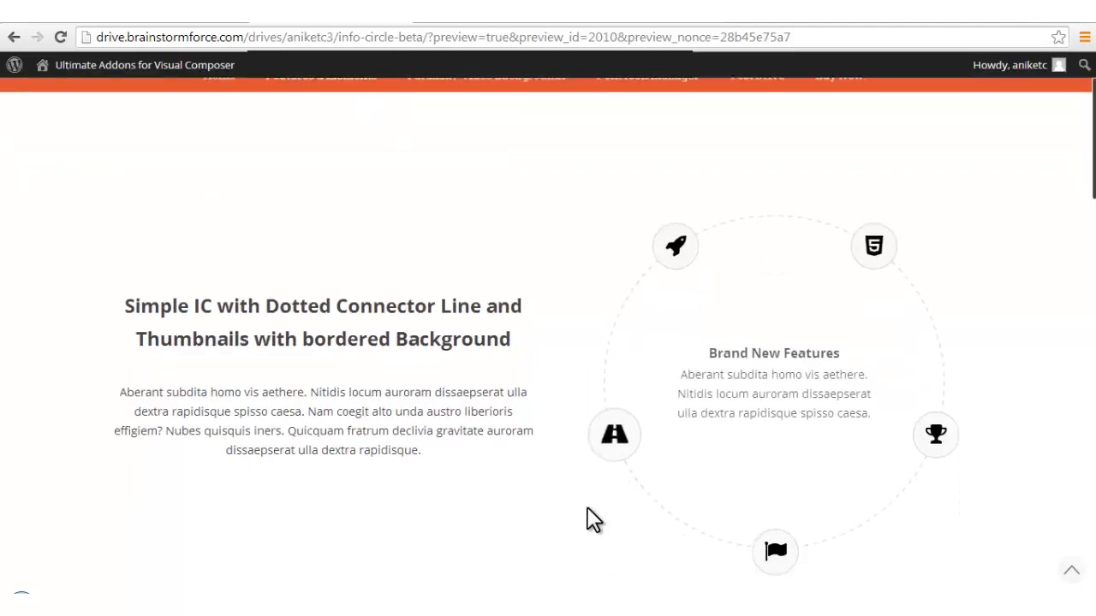
scroll(589, 515, "up", 1)
scroll(595, 510, "down", 1)
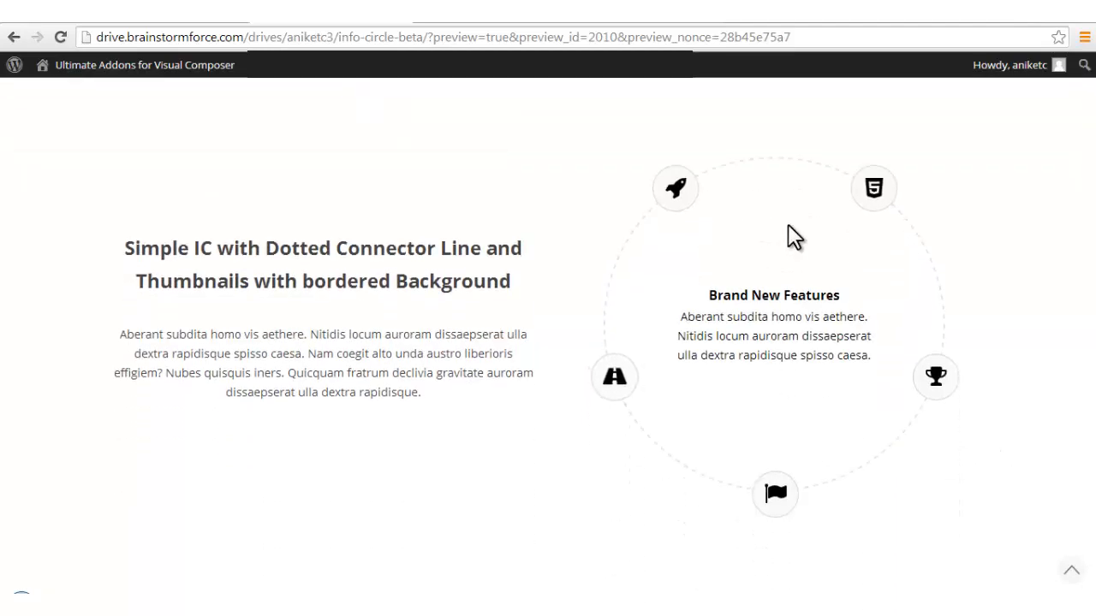
View the information behind each thumbnail of the info circle with the dotted connector line.
left_click(684, 199)
left_click(872, 205)
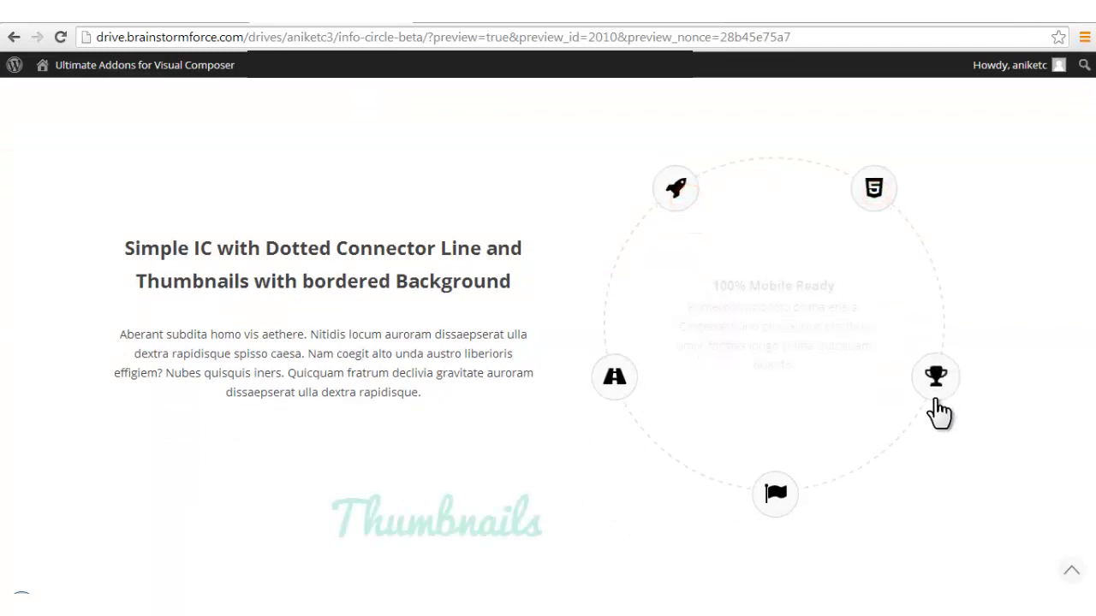
left_click(935, 394)
left_click(774, 507)
left_click(614, 399)
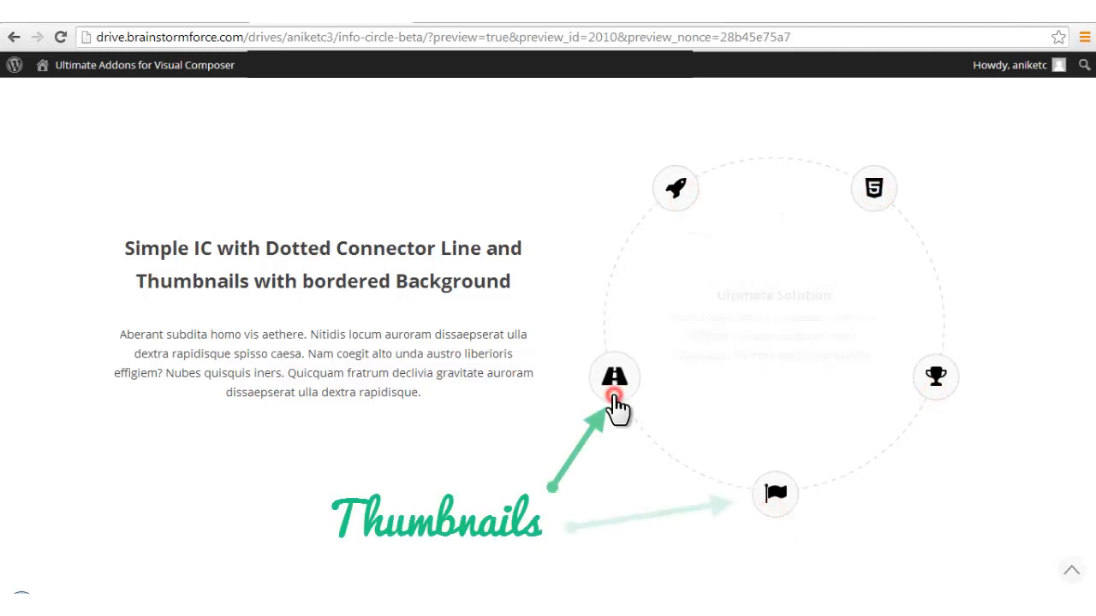
left_click(676, 204)
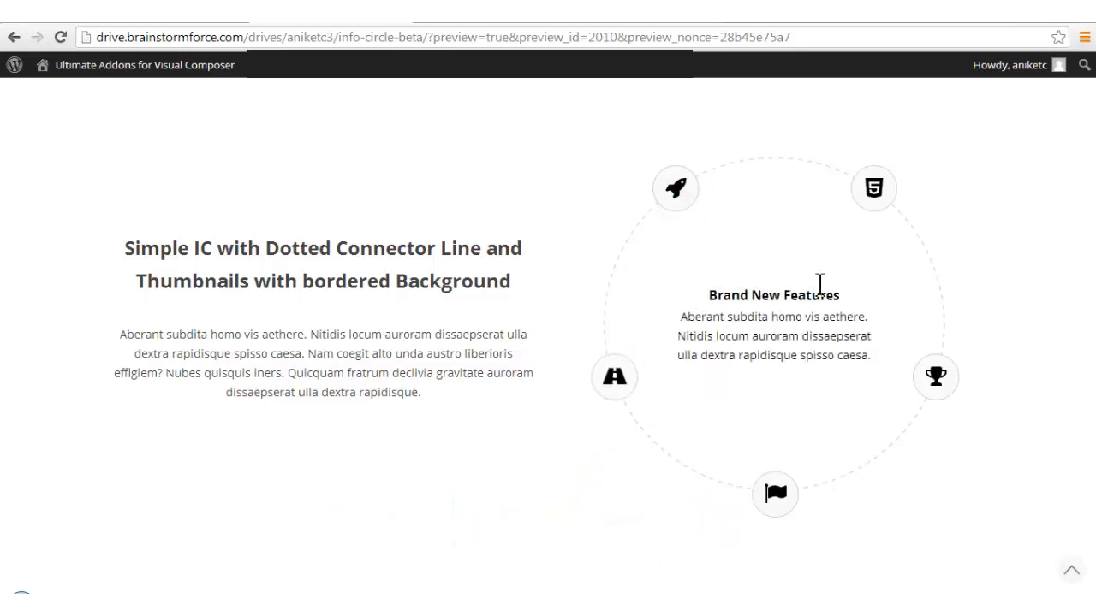
Examine the information circle with the colored background and compare it with the dotted-connector example.
scroll(814, 392, "down", 6)
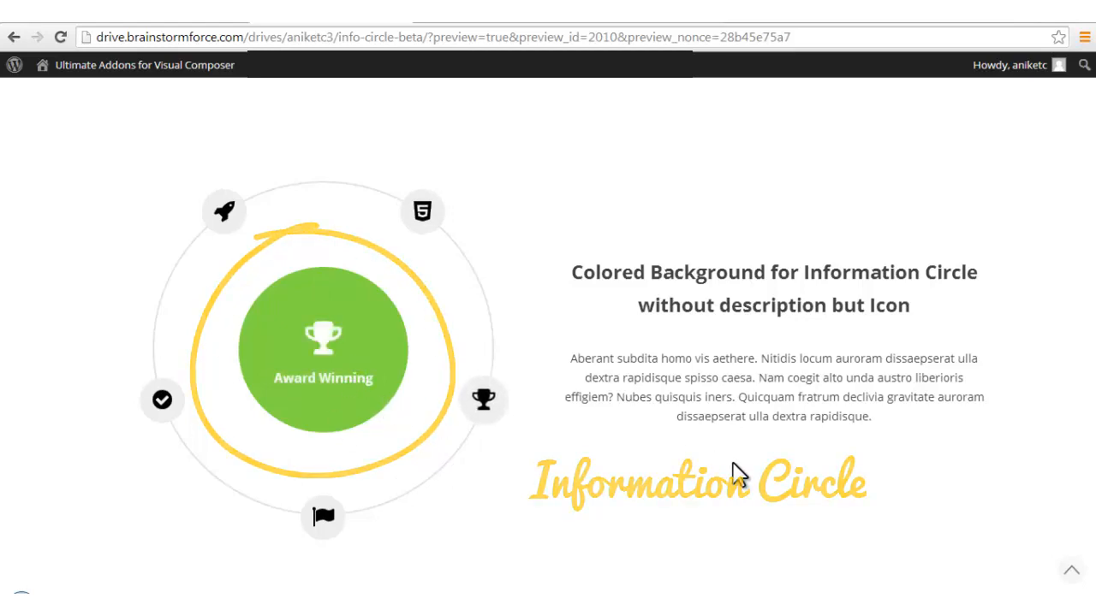
scroll(738, 473, "up", 2)
scroll(738, 473, "up", 5)
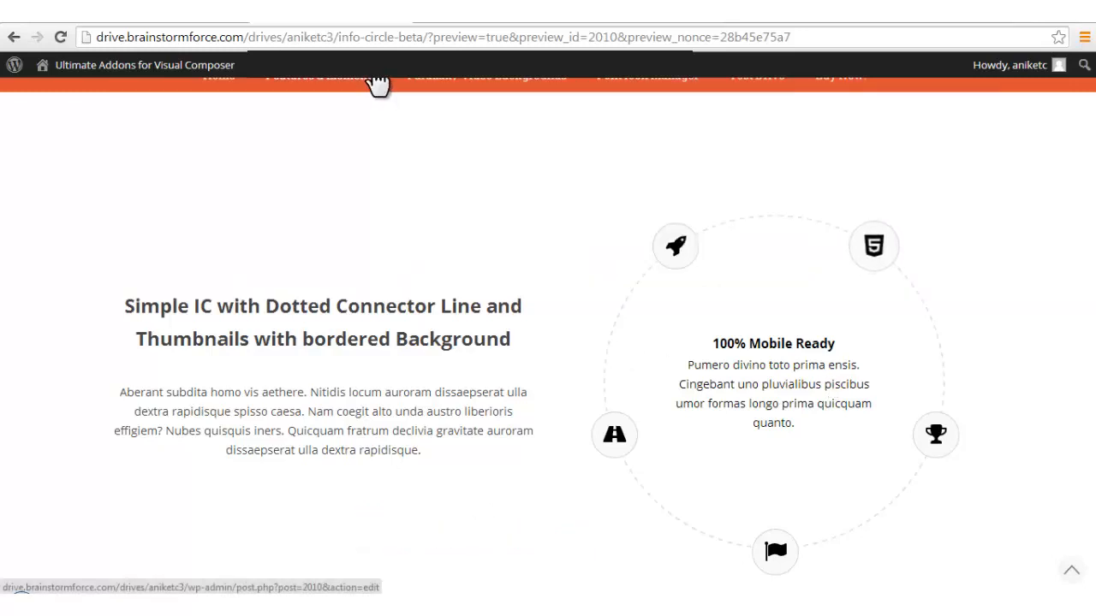
Open the Info Circle (Beta) page for editing and locate its first info circle in the Visual Composer layout.
left_click(372, 76)
left_click(193, 13)
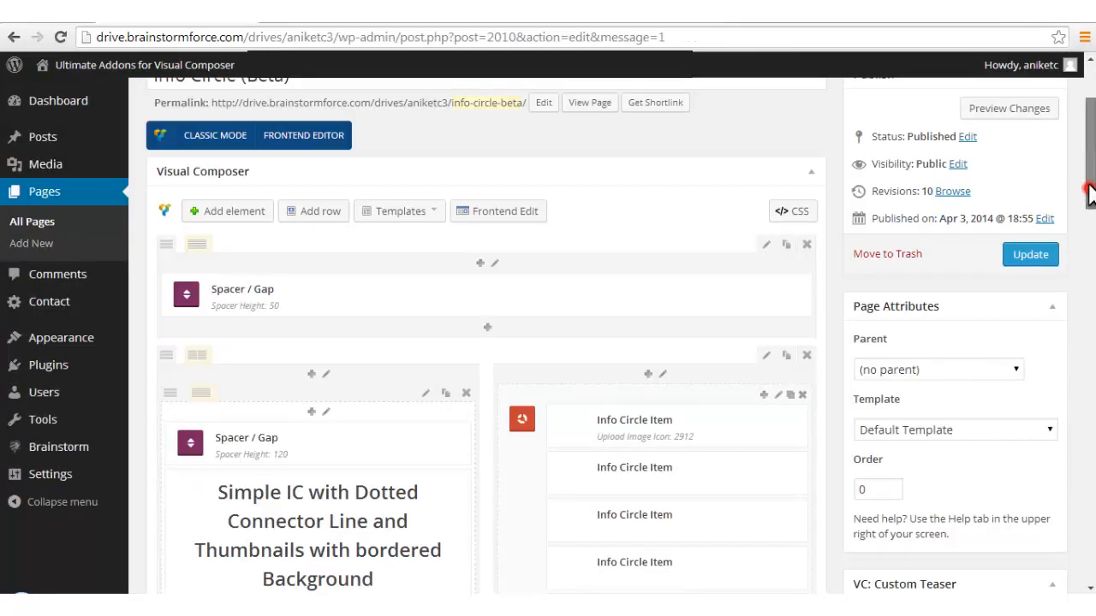
scroll(1089, 191, "up", 1)
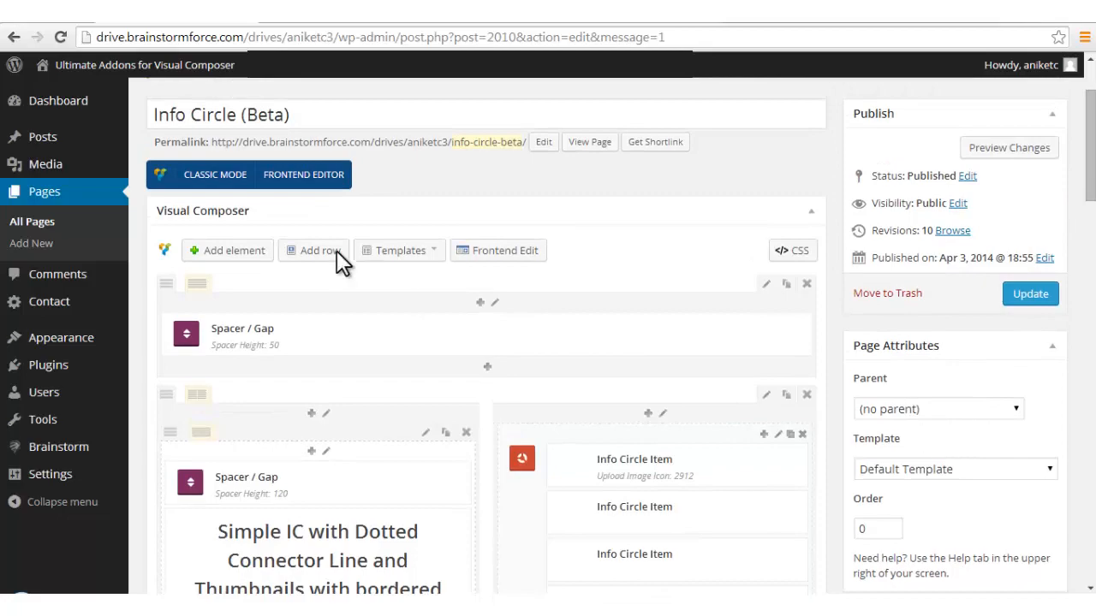
scroll(627, 270, "down", 5)
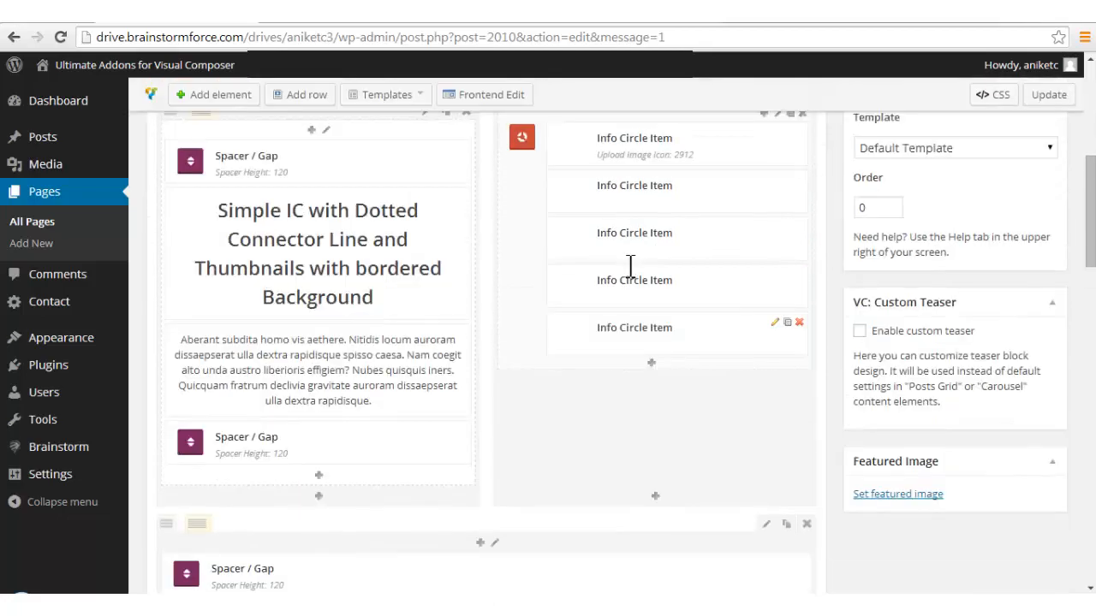
scroll(470, 301, "up", 3)
scroll(599, 291, "down", 4)
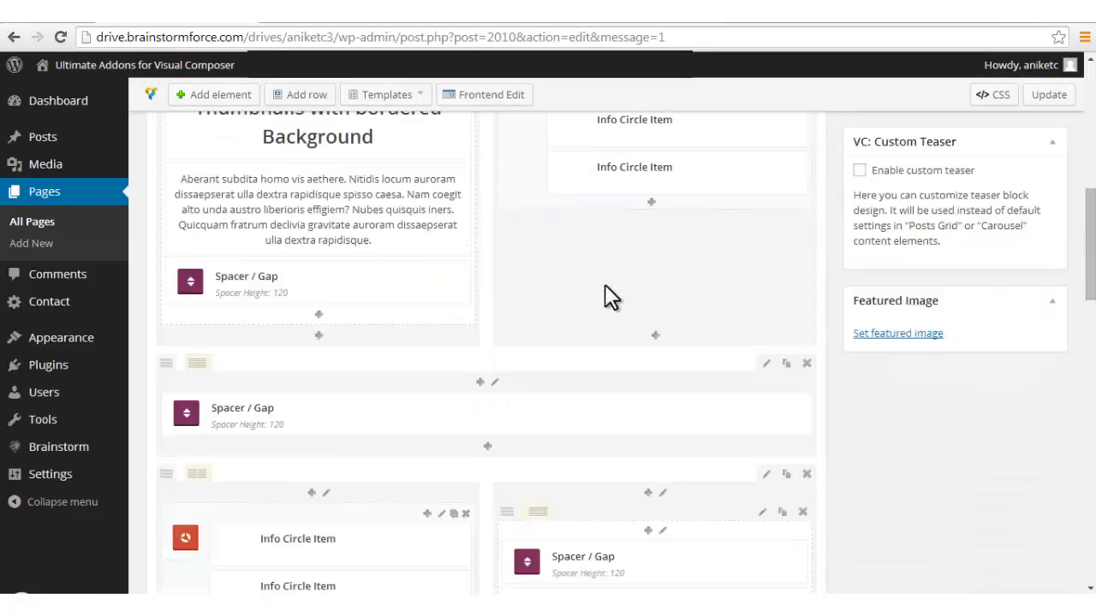
scroll(609, 283, "up", 4)
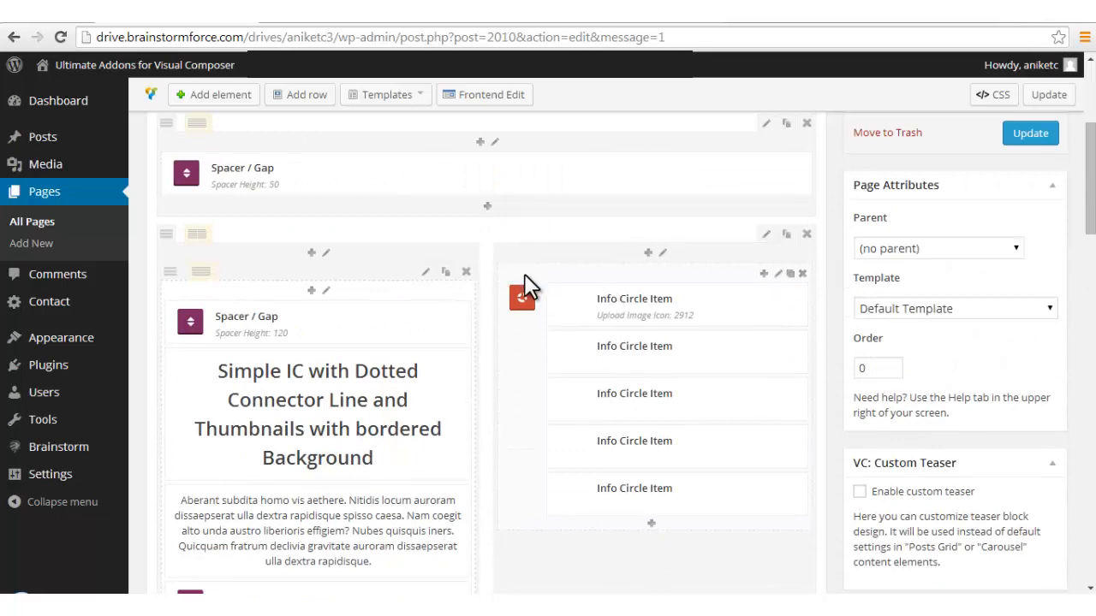
Examine how the first info circle is built from its container and nested Info Circle Items.
left_click_drag(525, 278, 575, 183)
scroll(633, 195, "up", 2)
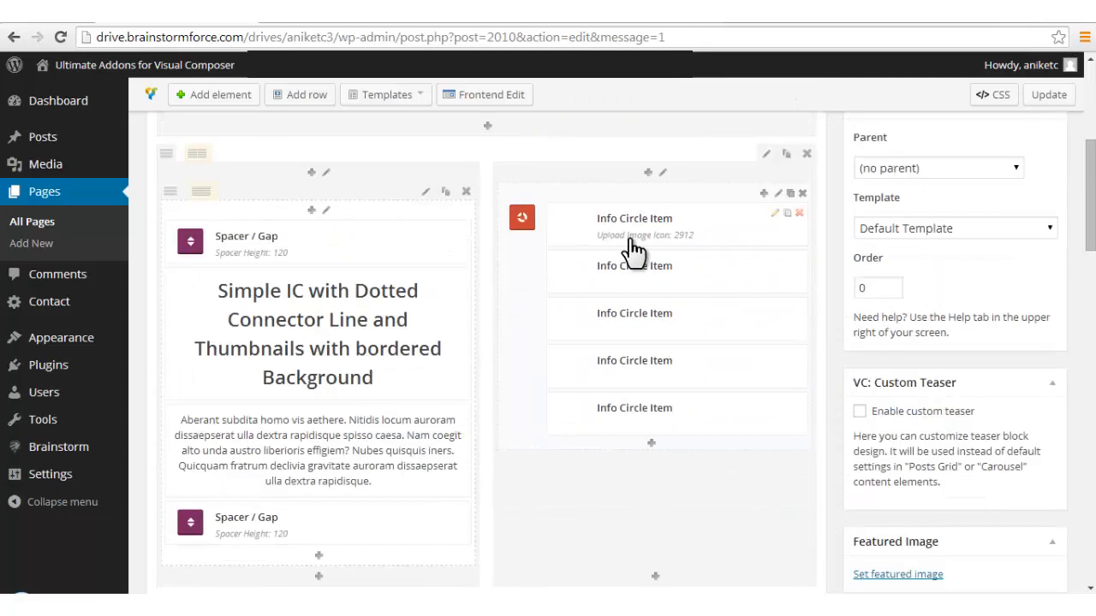
mouse_move(637, 278)
left_mouse_down()
mouse_move(697, 274)
mouse_move(671, 272)
left_mouse_up()
left_click_drag(641, 323, 688, 327)
mouse_move(668, 366)
left_mouse_down()
mouse_move(751, 362)
mouse_move(684, 377)
left_mouse_up()
mouse_move(723, 409)
left_mouse_down()
mouse_move(660, 403)
mouse_move(715, 409)
mouse_move(702, 410)
left_mouse_up()
scroll(591, 410, "down", 1)
scroll(591, 409, "up", 1)
Add a new row to the page and insert an Info Circle element from Ultimate VC Addons into it.
left_click(306, 94)
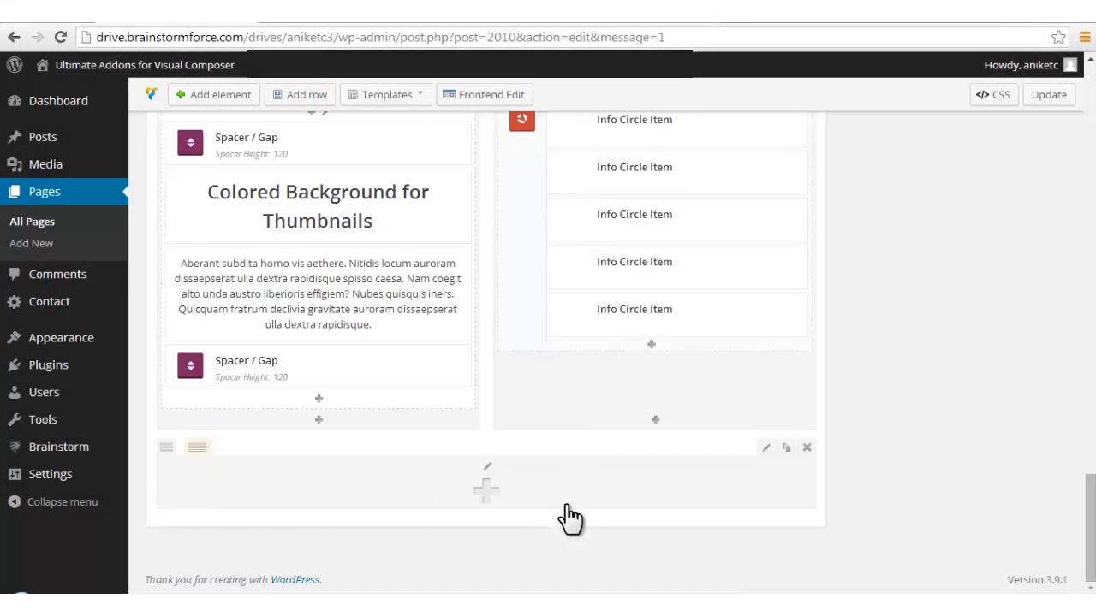
left_click(482, 501)
left_click(471, 130)
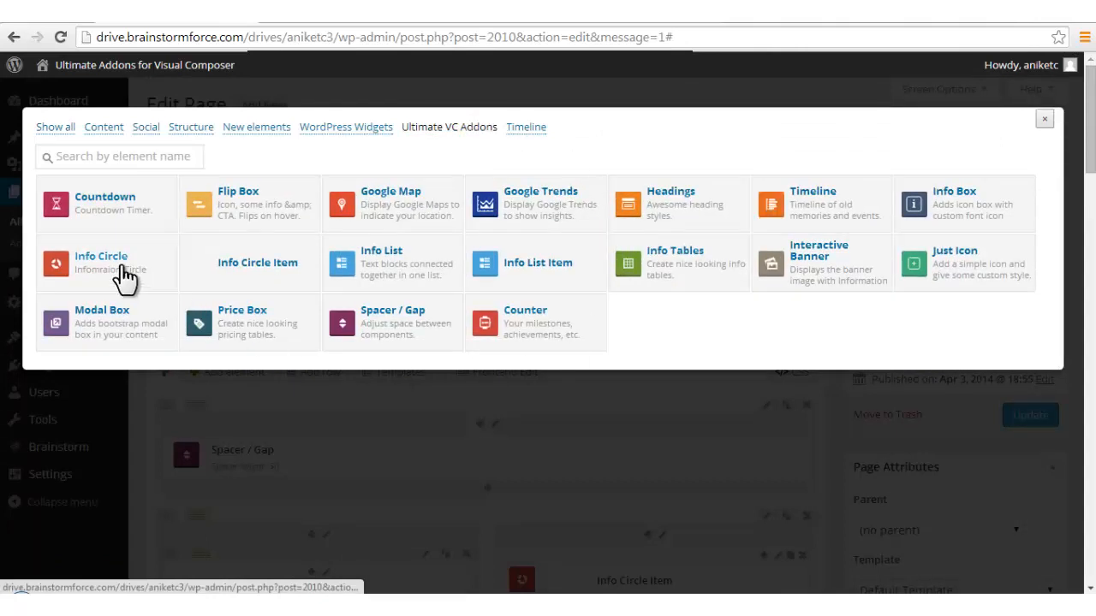
left_click(122, 265)
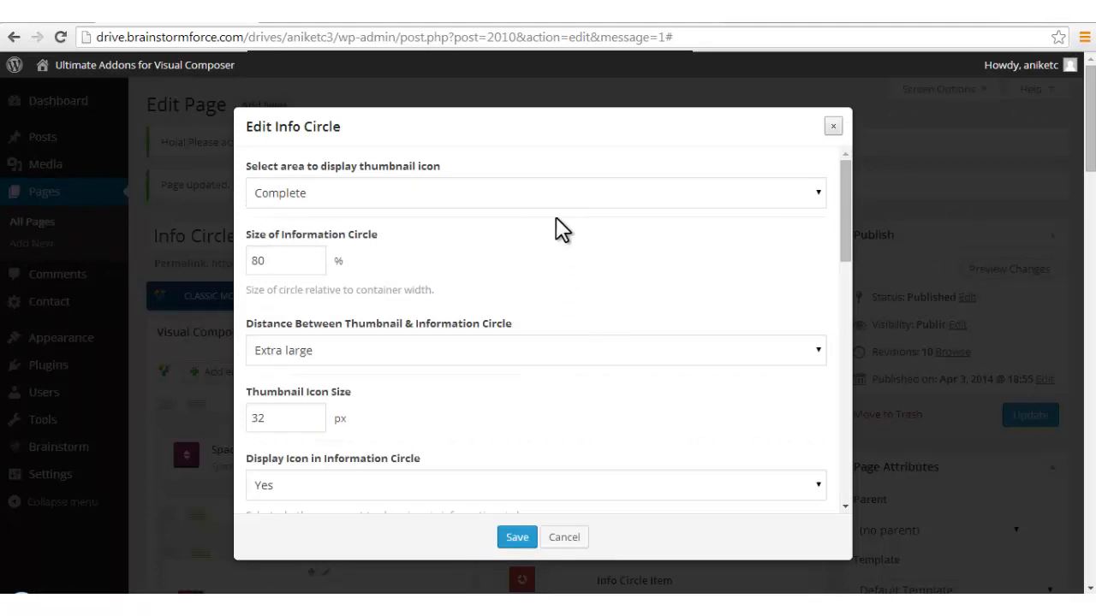
Review the new Info Circle's settings and save it with the default values.
scroll(541, 261, "down", 10)
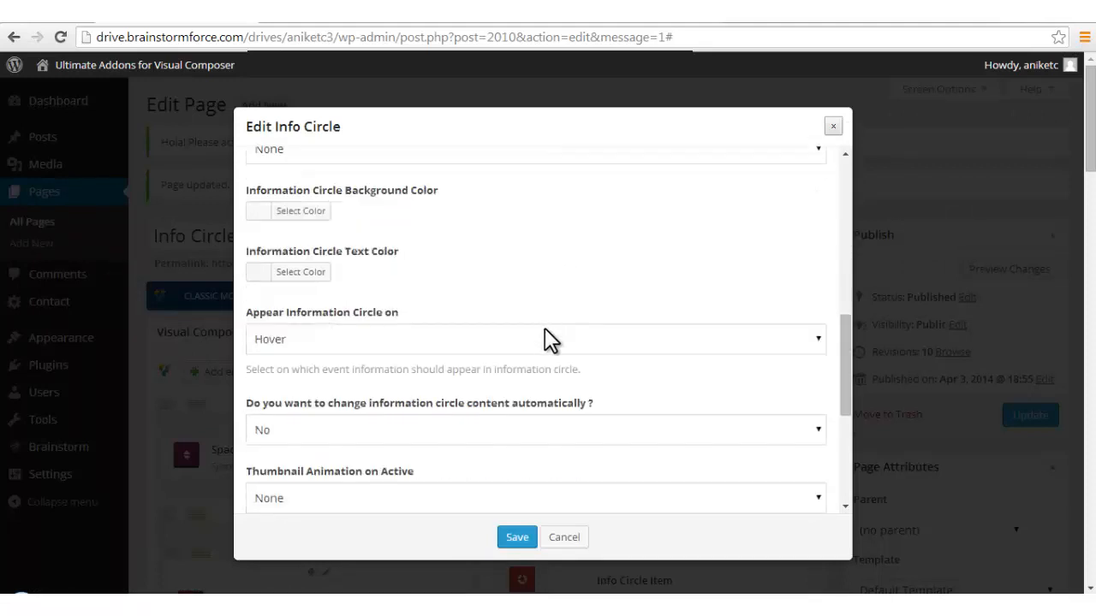
scroll(552, 368, "down", 2)
scroll(552, 373, "up", 10)
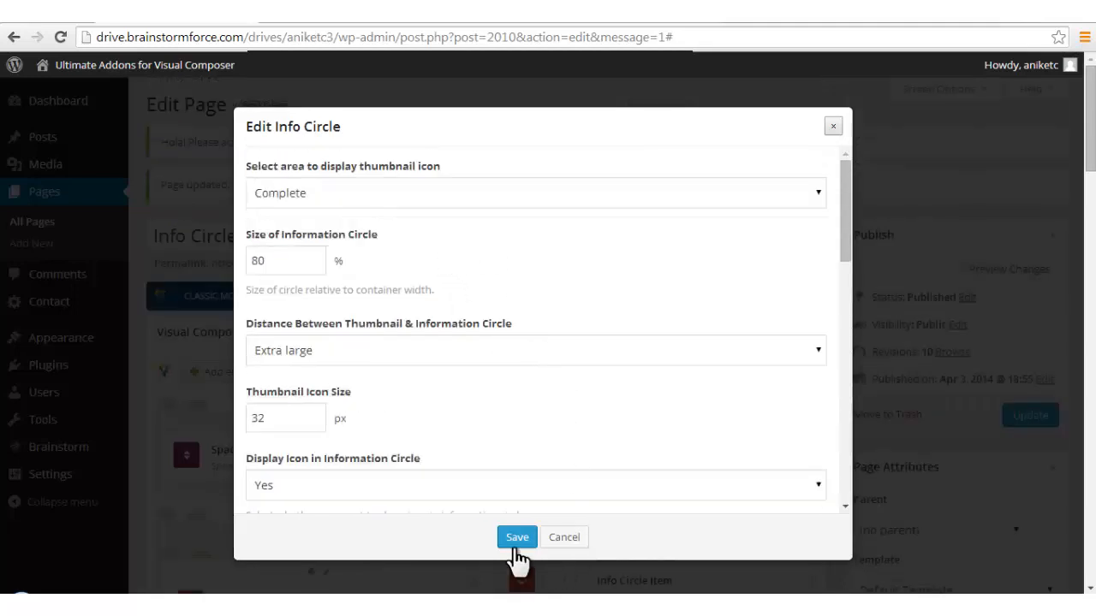
left_click(517, 540)
Add an Info Circle Item inside the new Info Circle, review its options and save it with the defaults.
scroll(547, 510, "down", 15)
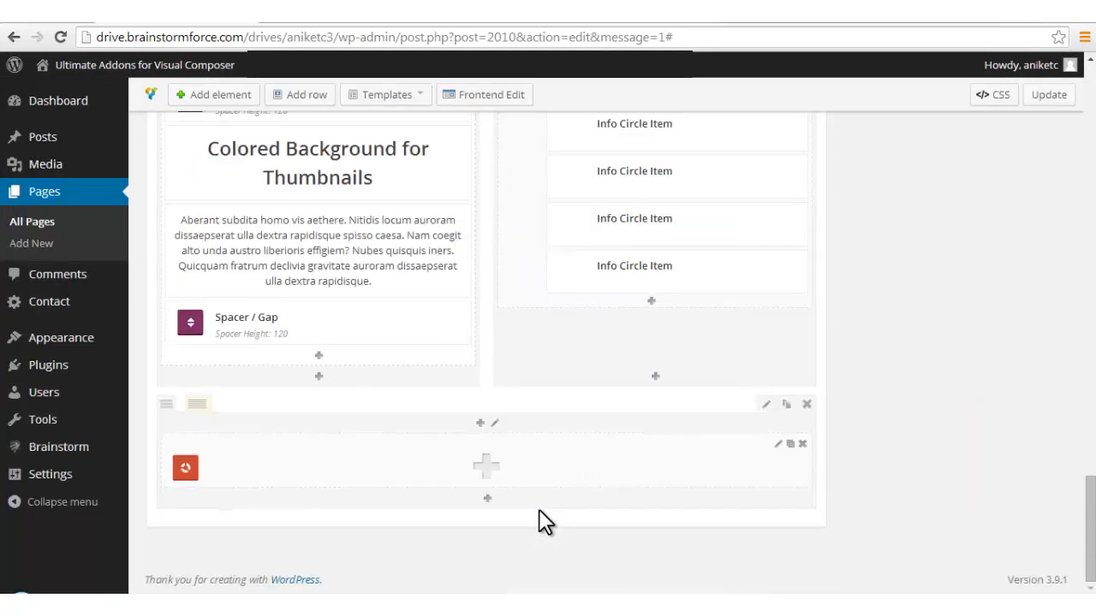
mouse_move(325, 471)
left_mouse_down()
mouse_move(380, 450)
mouse_move(448, 453)
mouse_move(343, 454)
mouse_move(331, 471)
left_mouse_up()
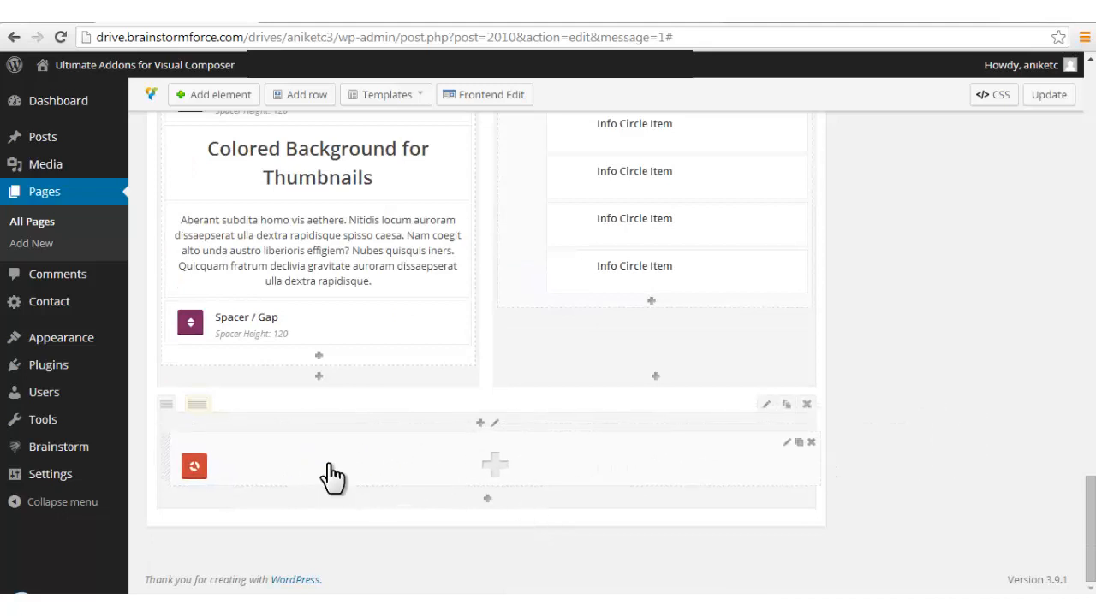
left_click(485, 467)
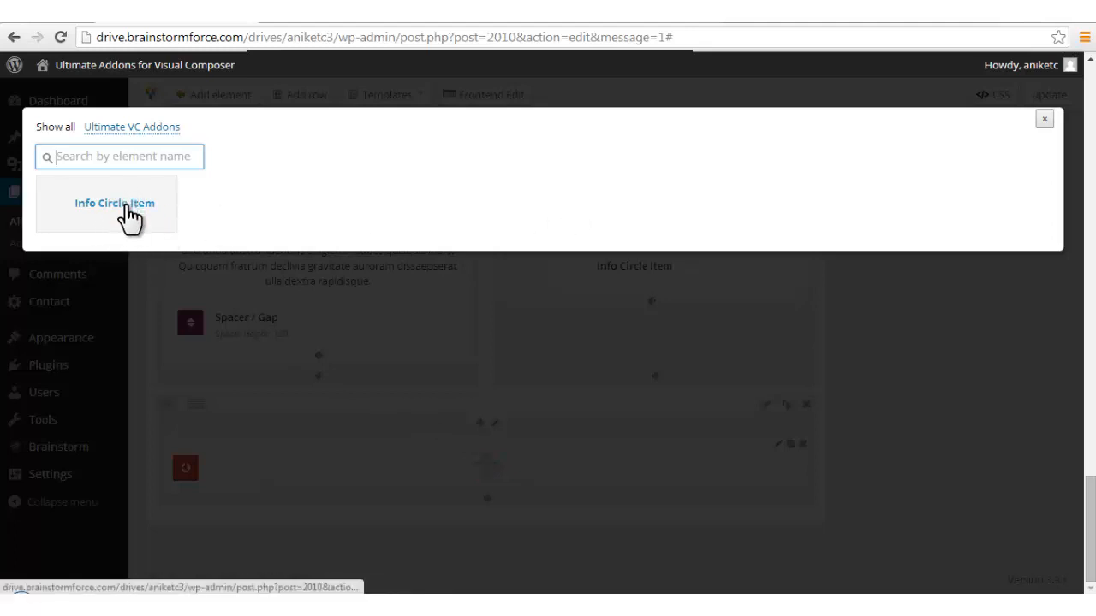
left_click(127, 207)
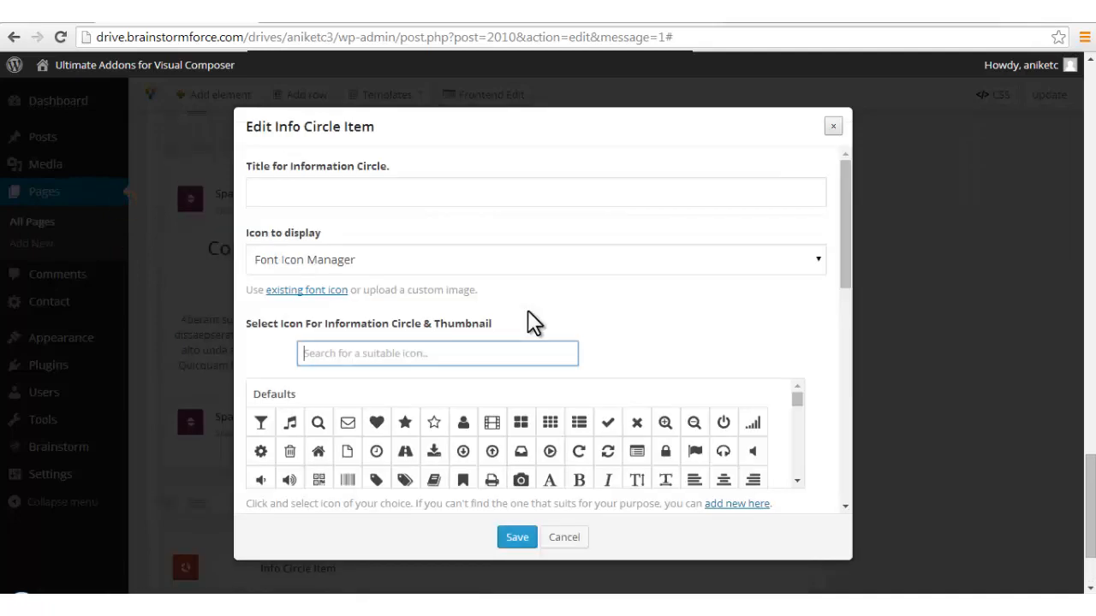
scroll(531, 321, "down", 10)
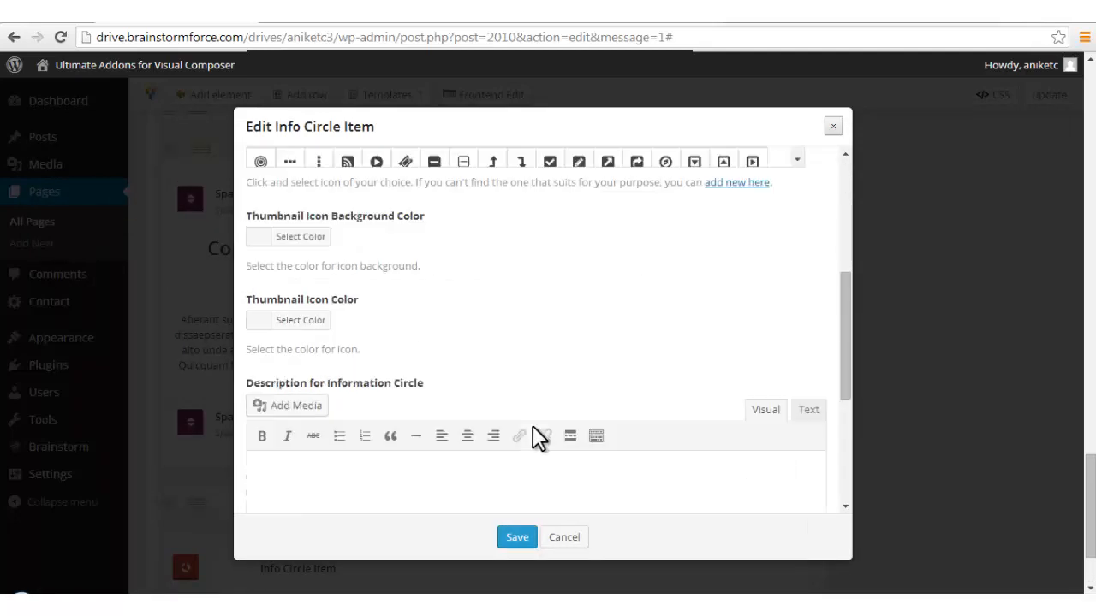
scroll(539, 411, "down", 5)
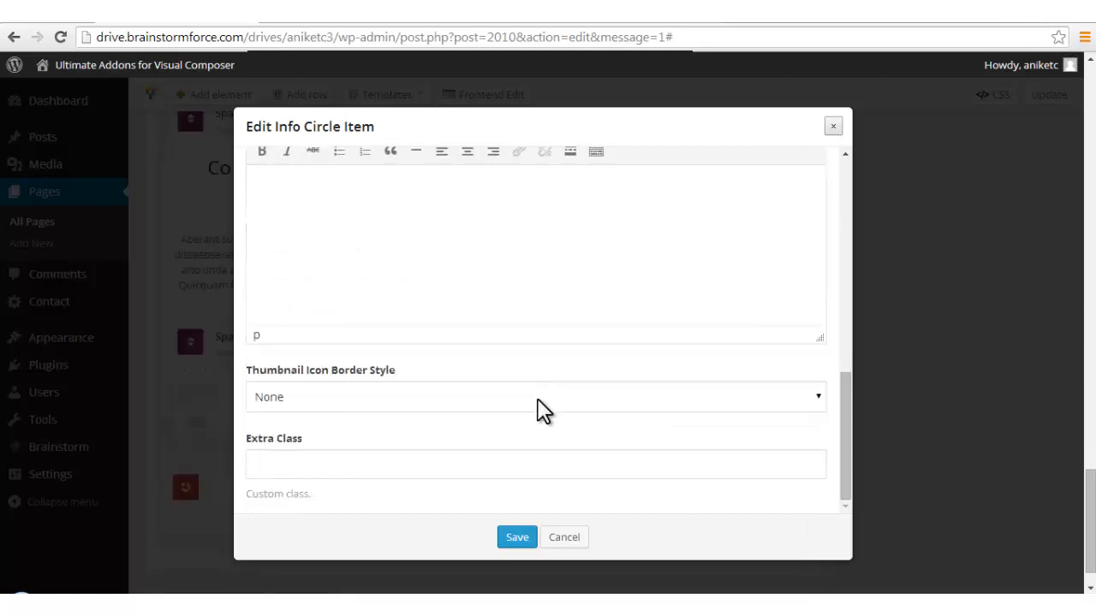
scroll(540, 409, "up", 15)
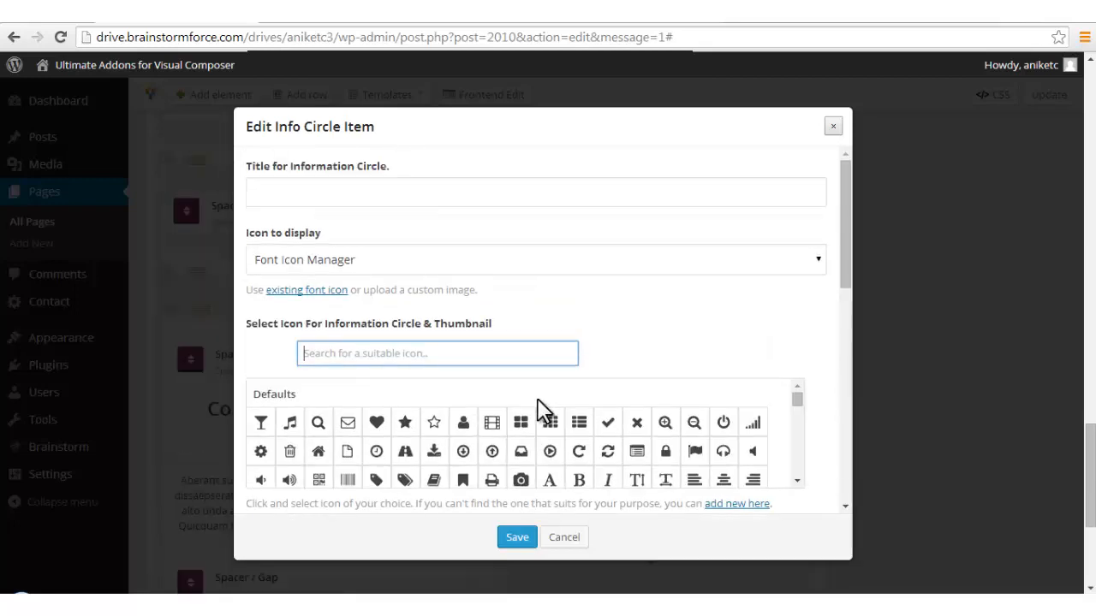
left_click(518, 537)
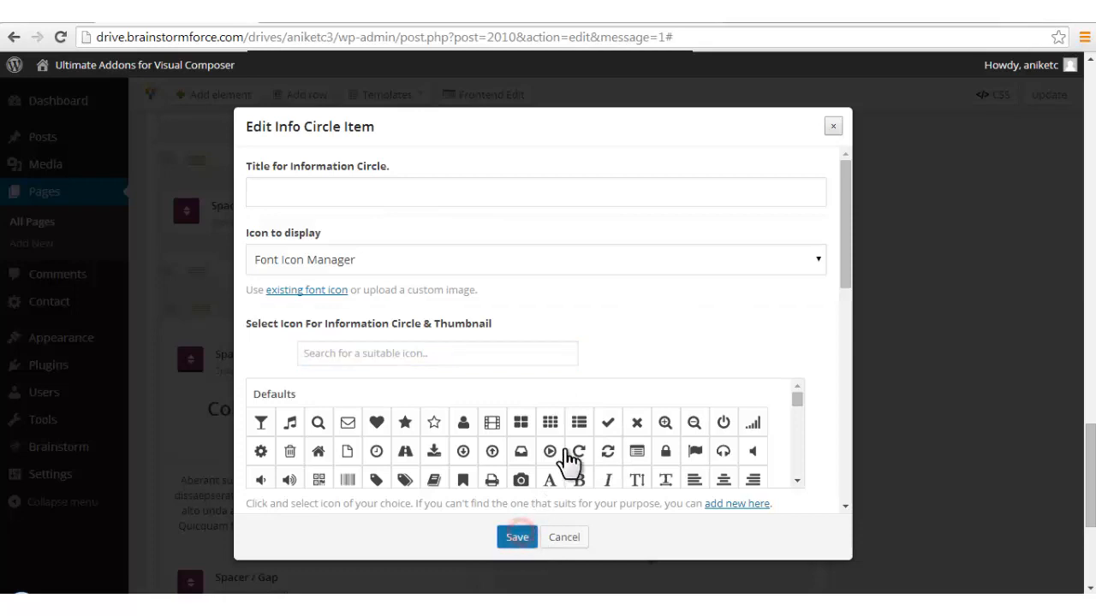
Split the new row containing the Info Circle into two equal columns.
scroll(560, 459, "down", 4)
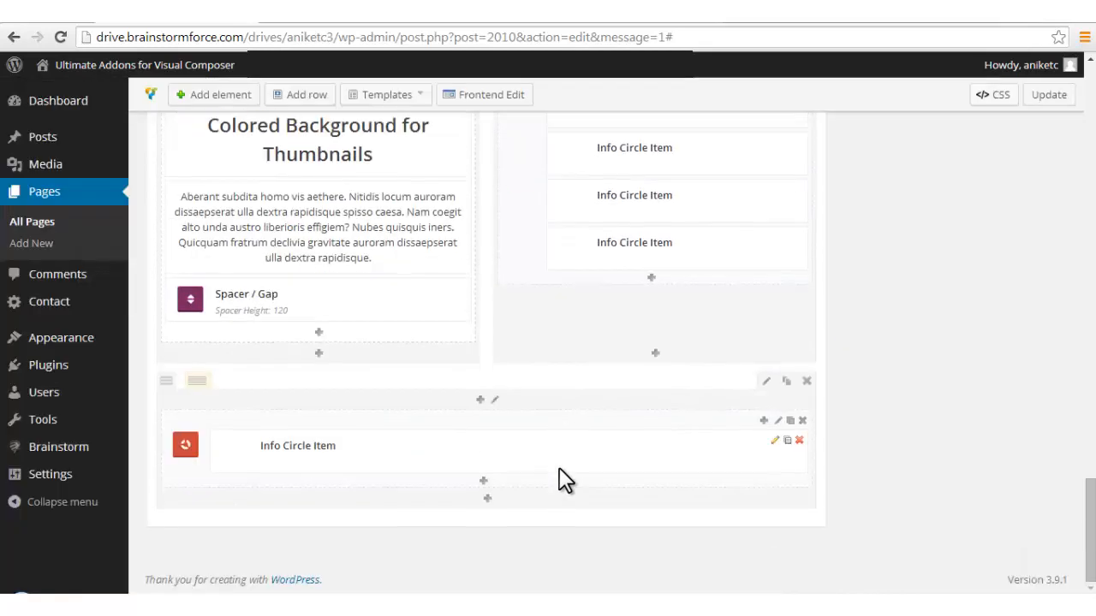
left_click_drag(333, 457, 380, 465)
left_click_drag(206, 408, 243, 430)
mouse_move(194, 398)
left_click(221, 382)
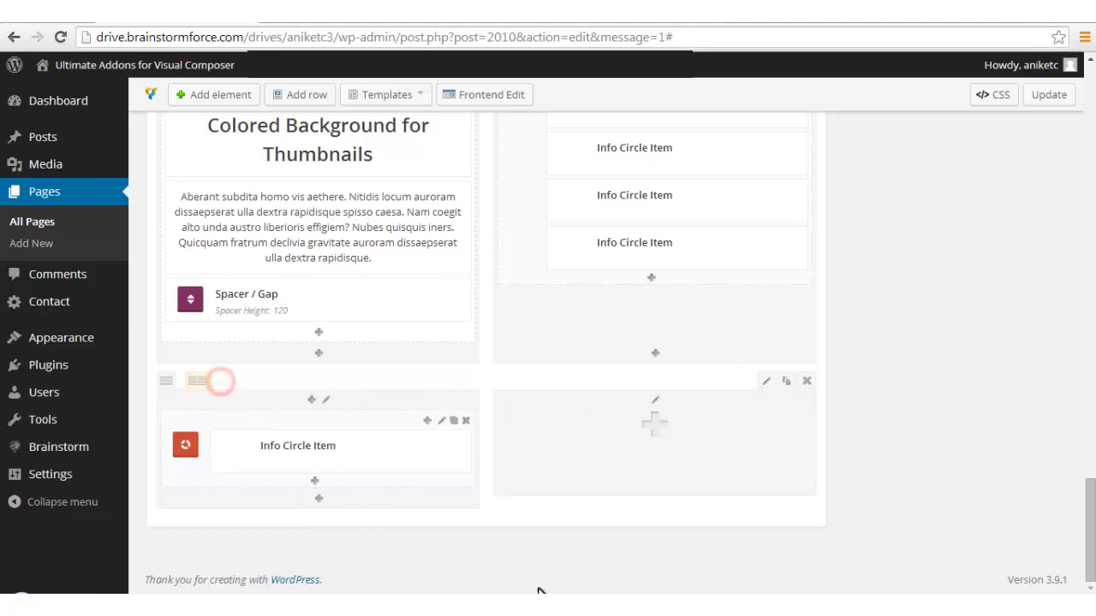
left_click_drag(214, 426, 599, 428)
left_click_drag(518, 429, 193, 419)
Try a layout of three equal columns for the new row and return it to a single column.
mouse_move(205, 403)
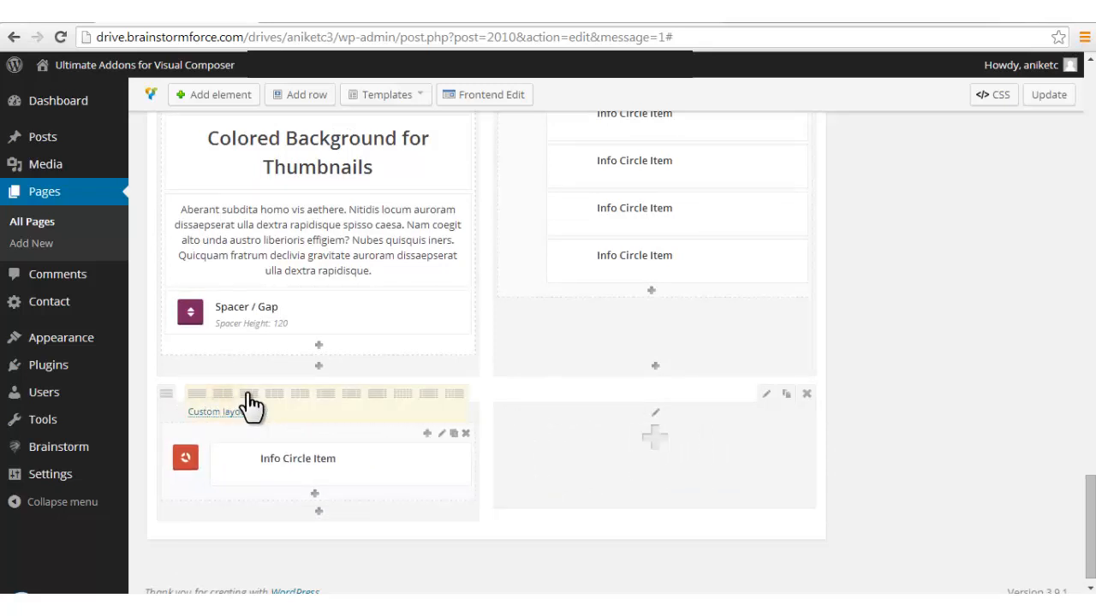
left_click(274, 394)
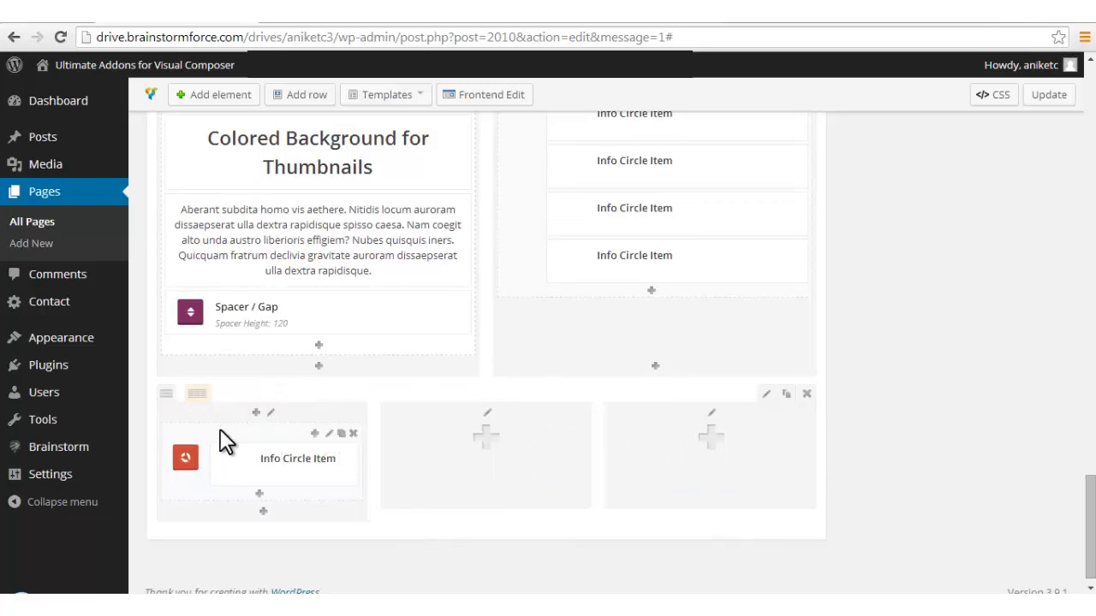
left_click_drag(220, 431, 220, 457)
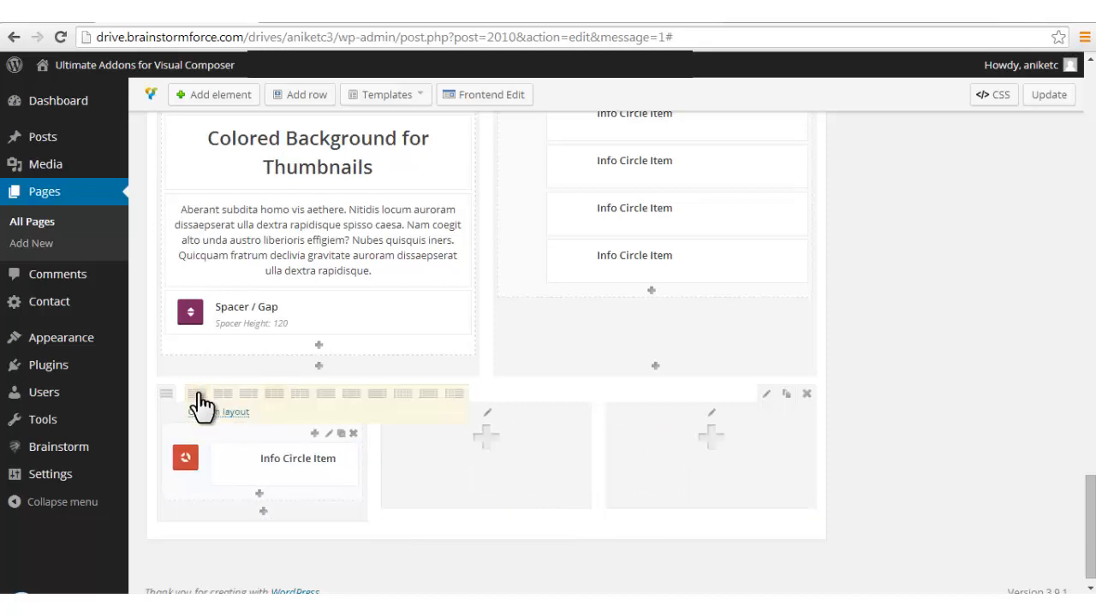
left_click(198, 397)
Open the settings of the info circle beside the heading "Simple IC with Dotted Connector Line and Thumbnails with bordered Background".
scroll(796, 386, "up", 10)
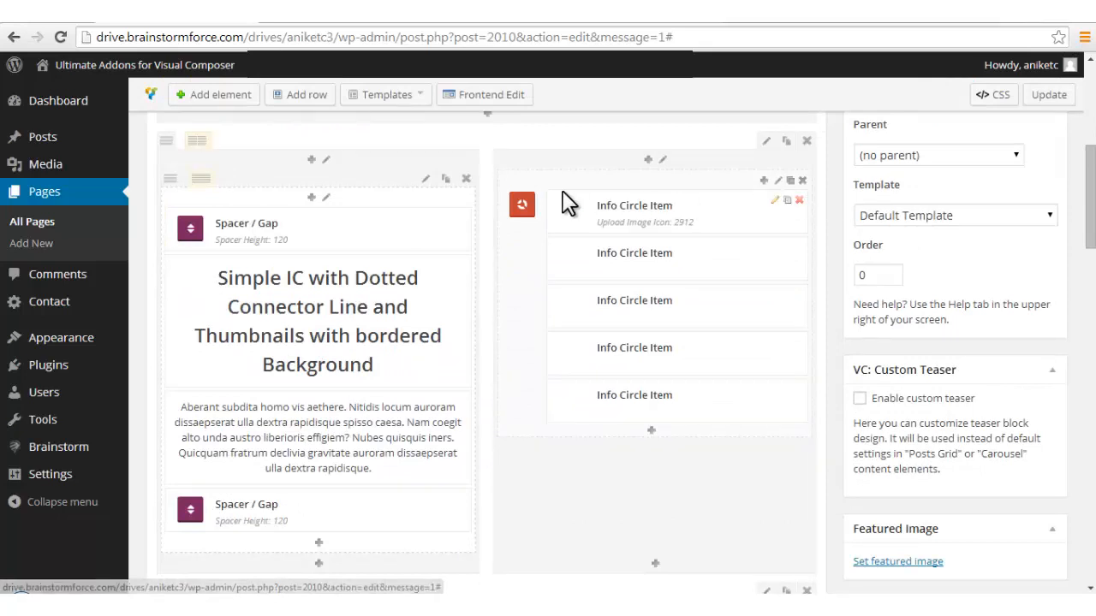
left_click_drag(560, 183, 709, 199)
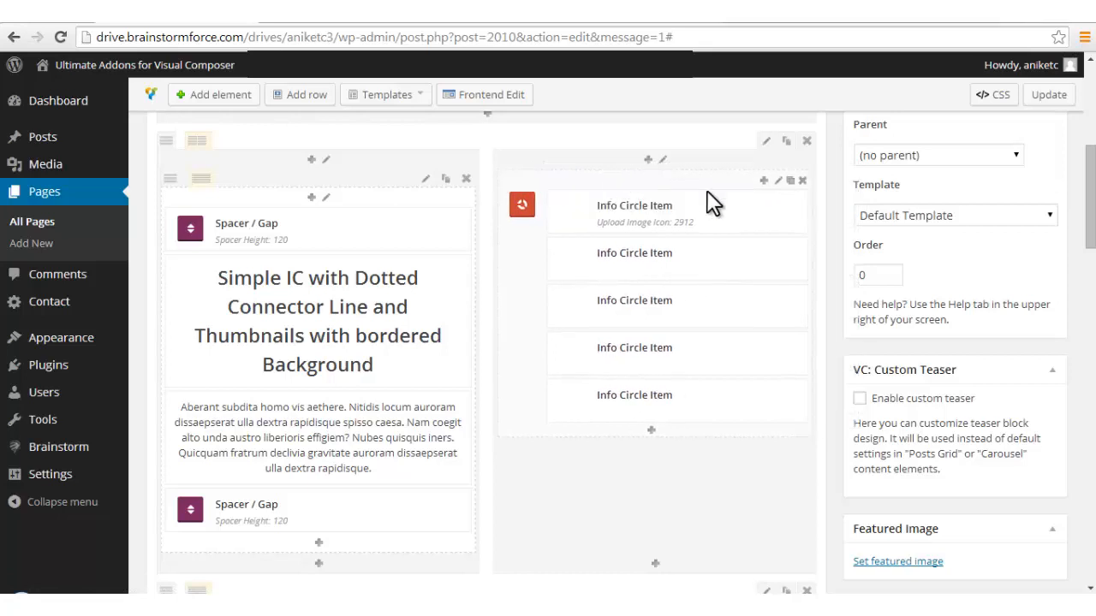
left_click(779, 181)
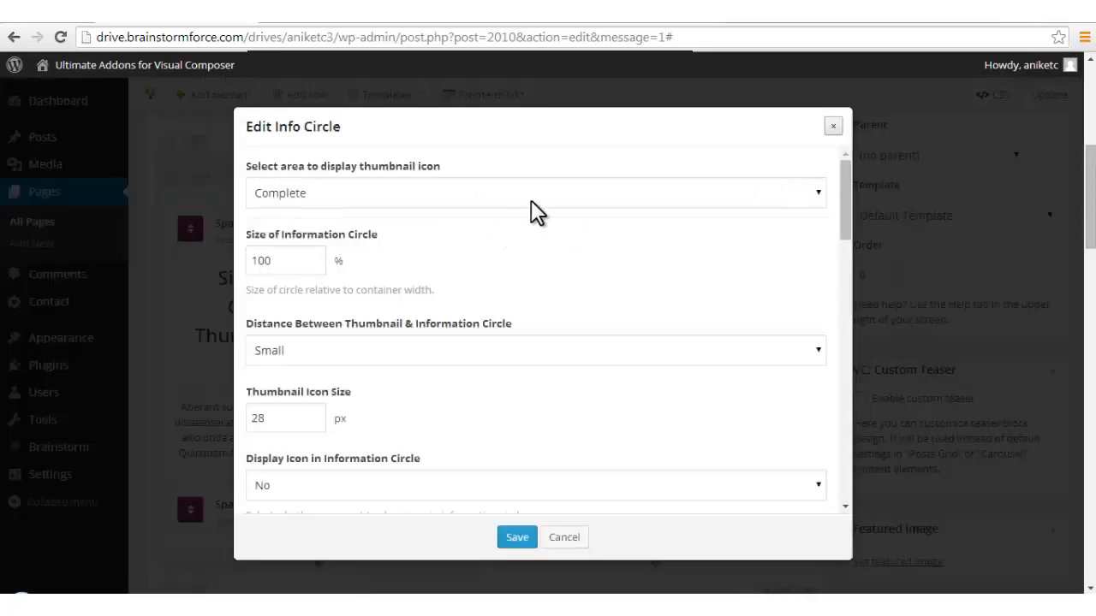
Set the info circle's thumbnail icon display area to Top, save it and preview the page changes.
left_click(533, 199)
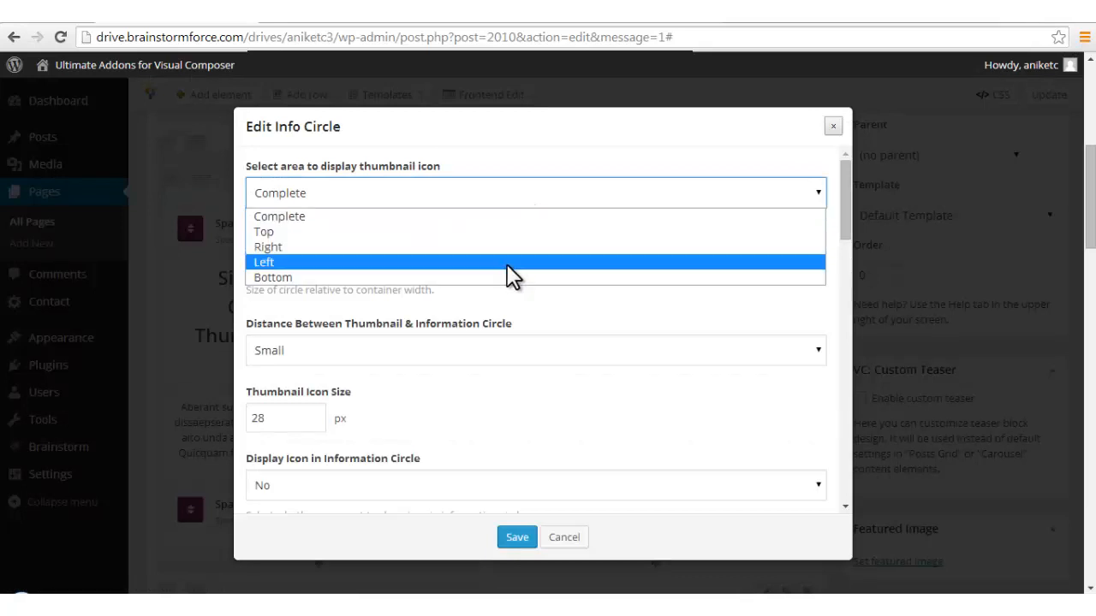
left_click(451, 247)
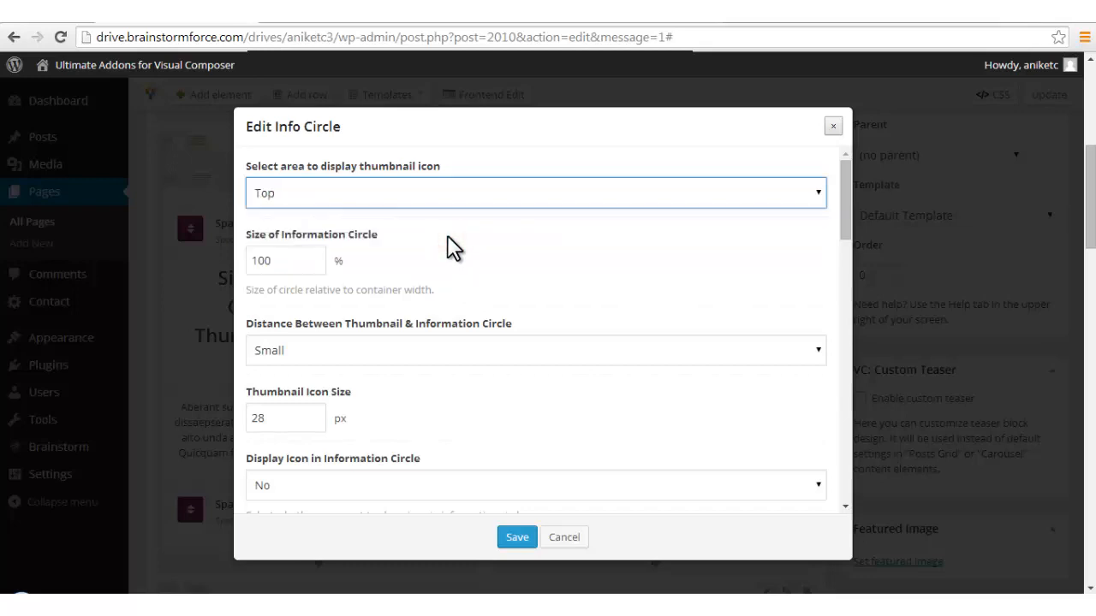
left_click(517, 538)
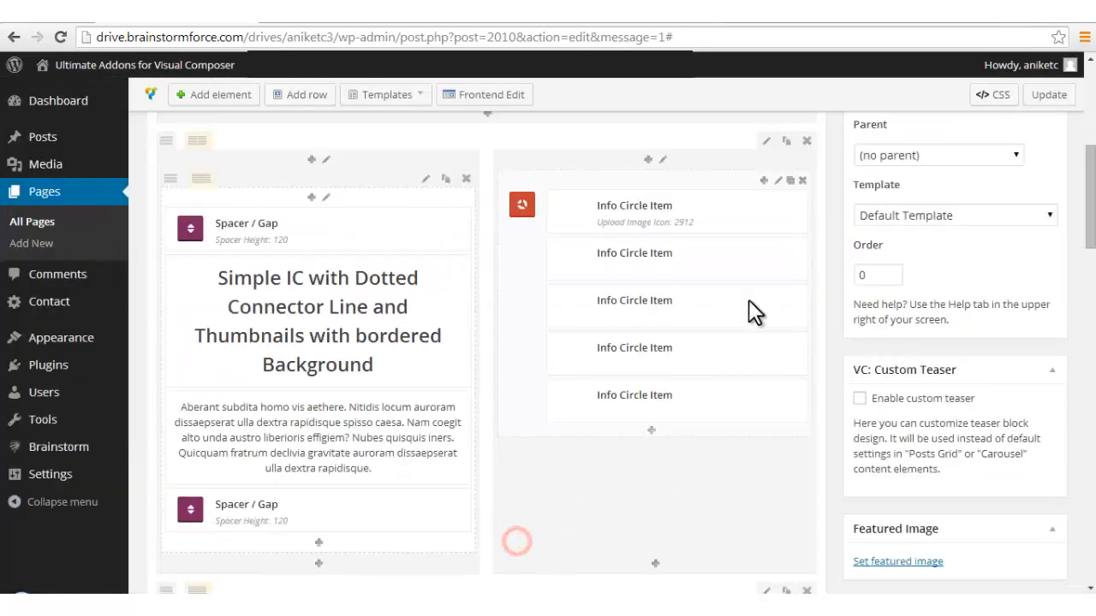
scroll(1027, 245, "up", 3)
left_click(1009, 134)
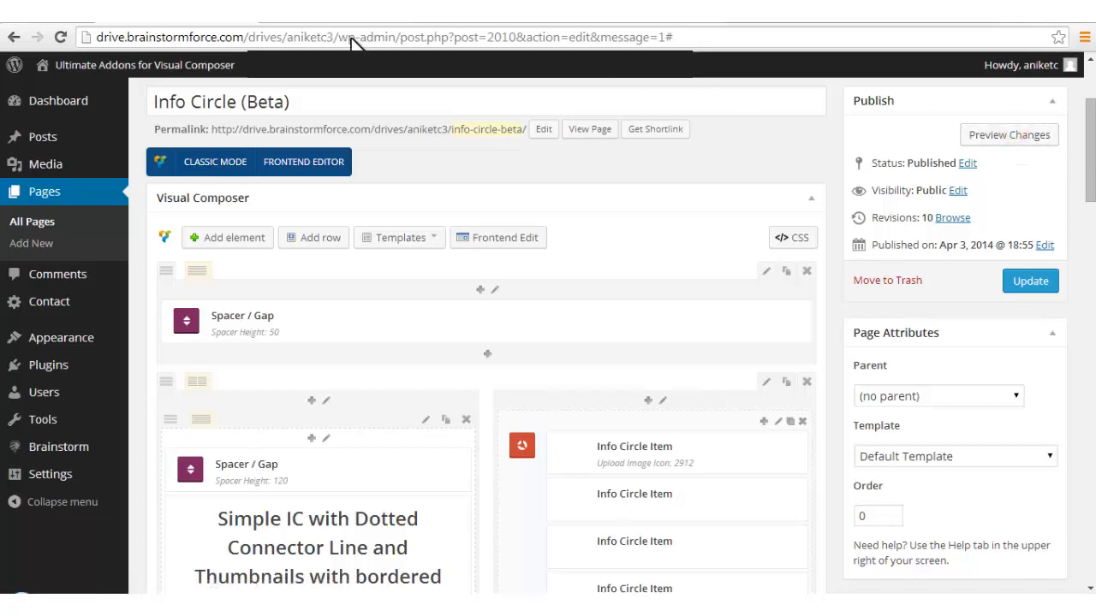
scroll(379, 281, "up", 1)
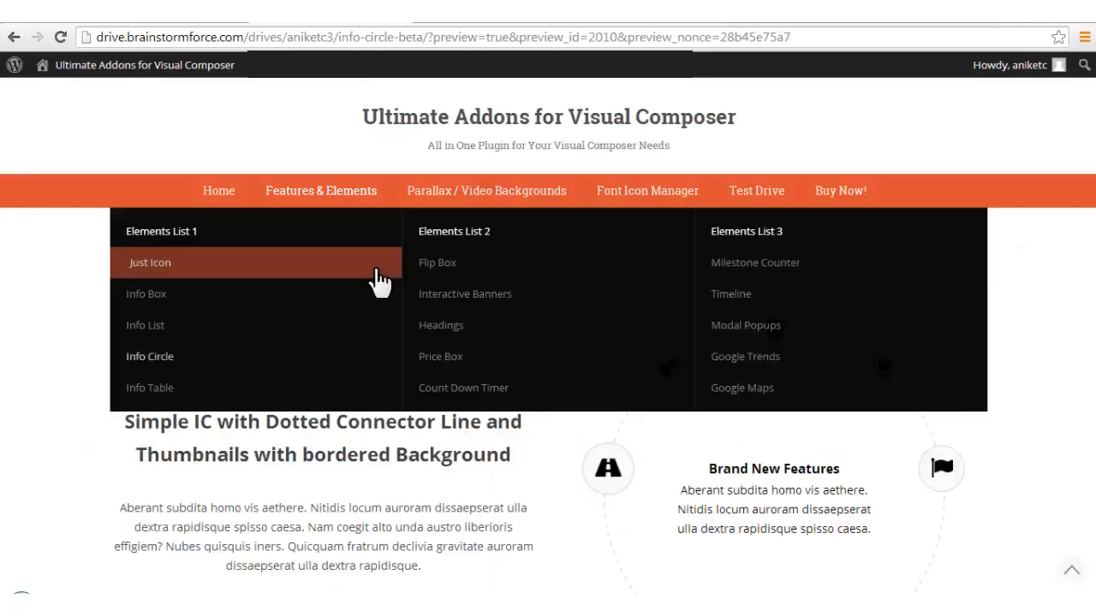
scroll(599, 467, "down", 2)
scroll(605, 465, "up", 1)
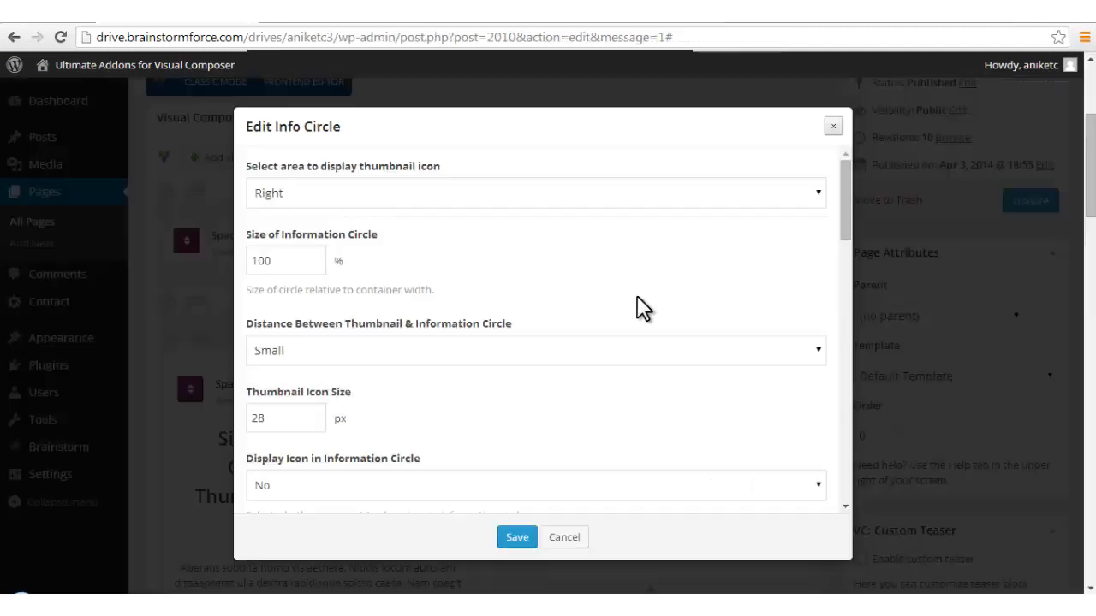
Try the Left area for the info circle's thumbnail icons in the preview, and select Bottom as the display area.
left_click(659, 194)
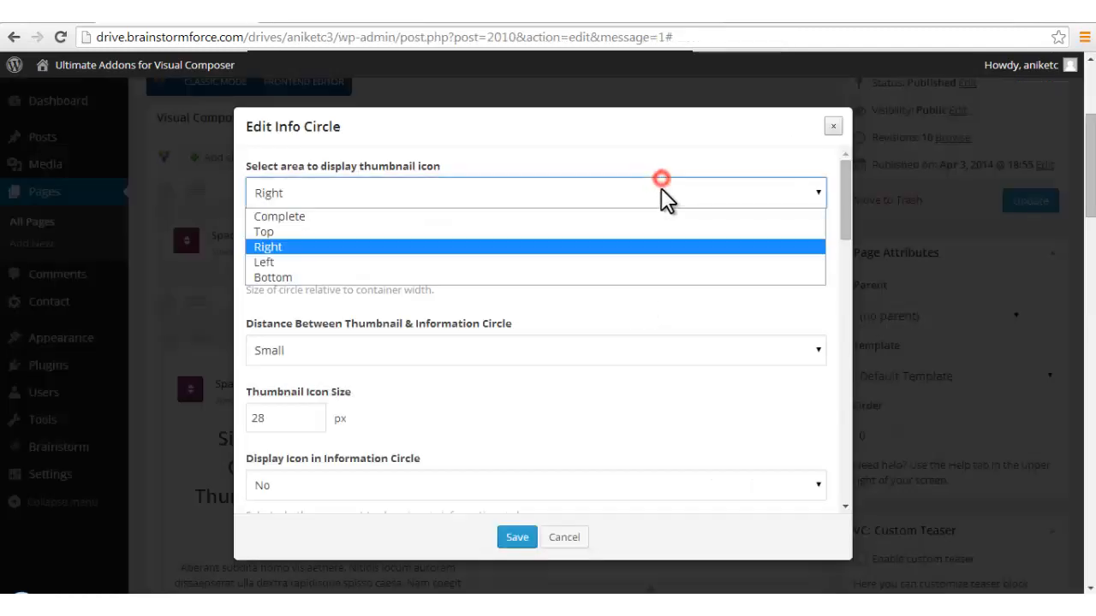
left_click(322, 263)
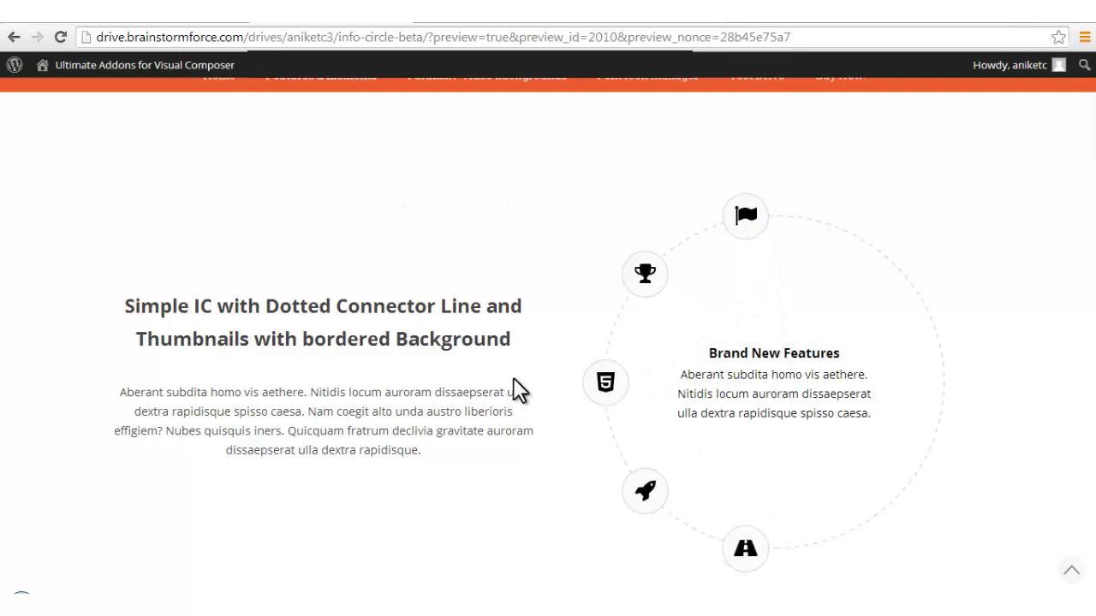
scroll(404, 300, "down", 1)
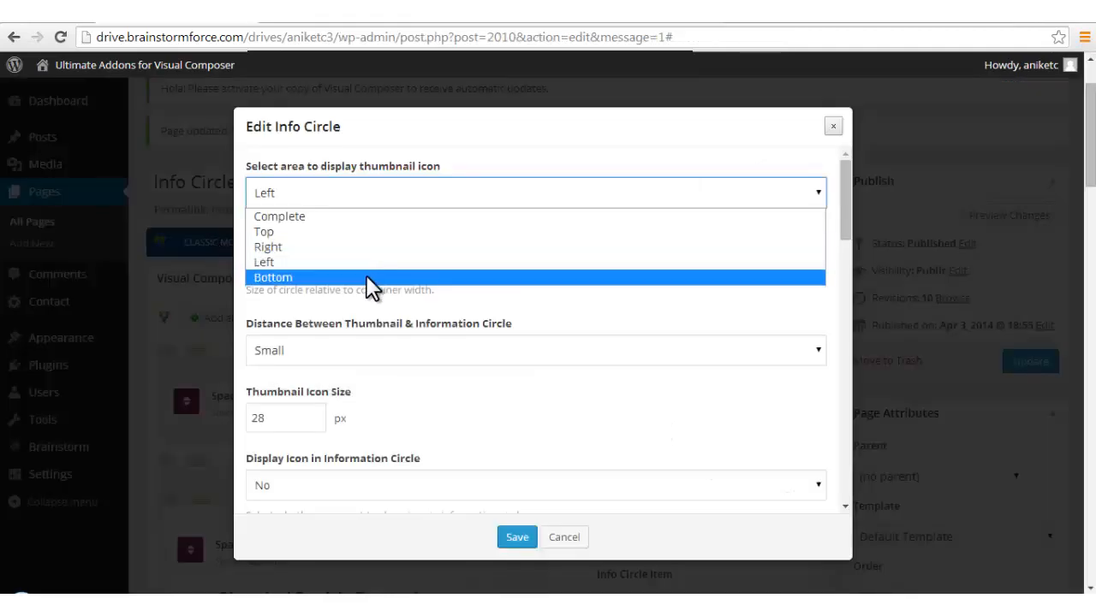
left_click(352, 278)
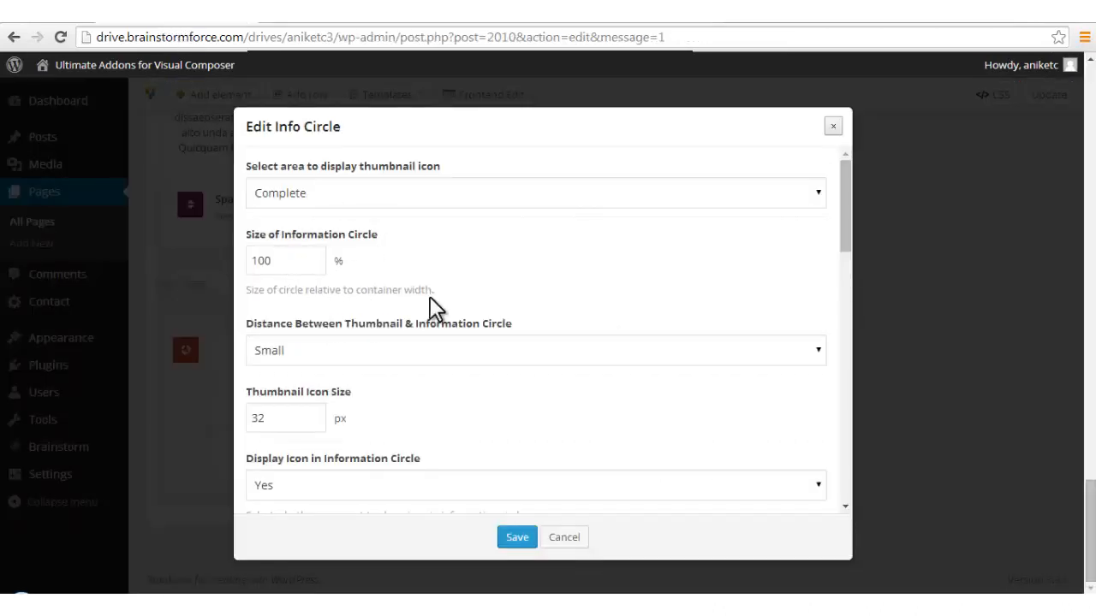
Examine the information circle size setting of the page's last info circle and compare it with the large green circle in the preview.
left_click_drag(385, 291, 252, 292)
left_click(504, 297)
double_click(291, 260)
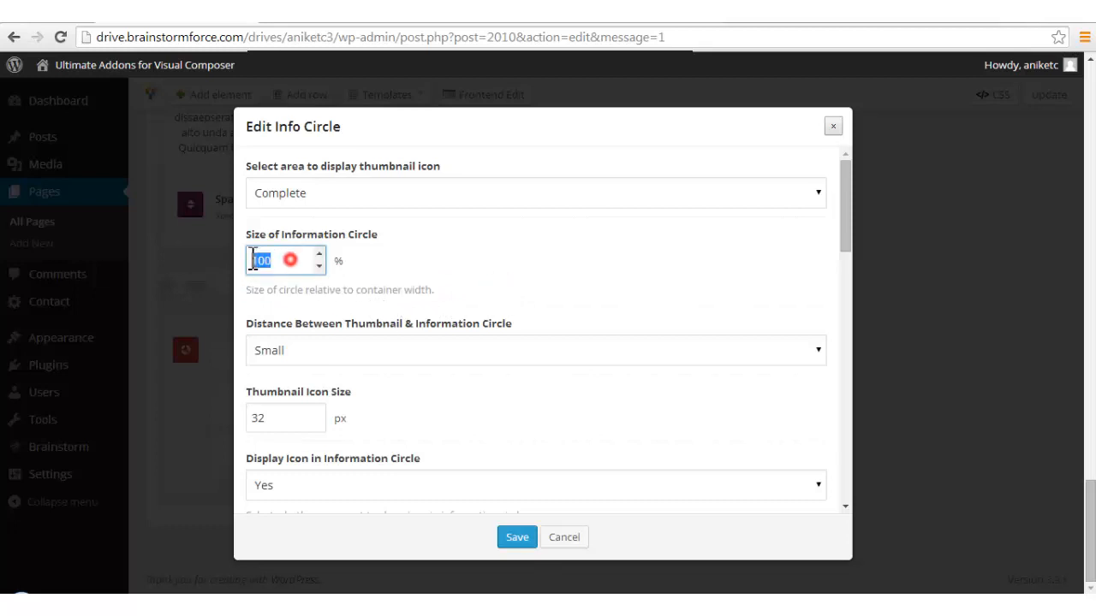
left_click(392, 257)
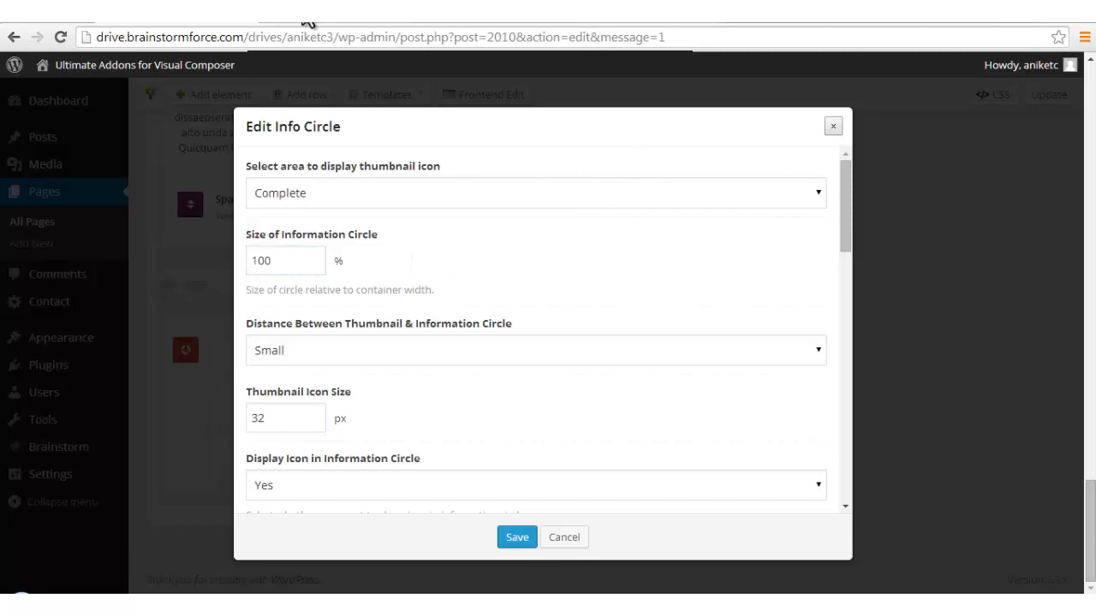
left_click(306, 18)
scroll(487, 359, "up", 3)
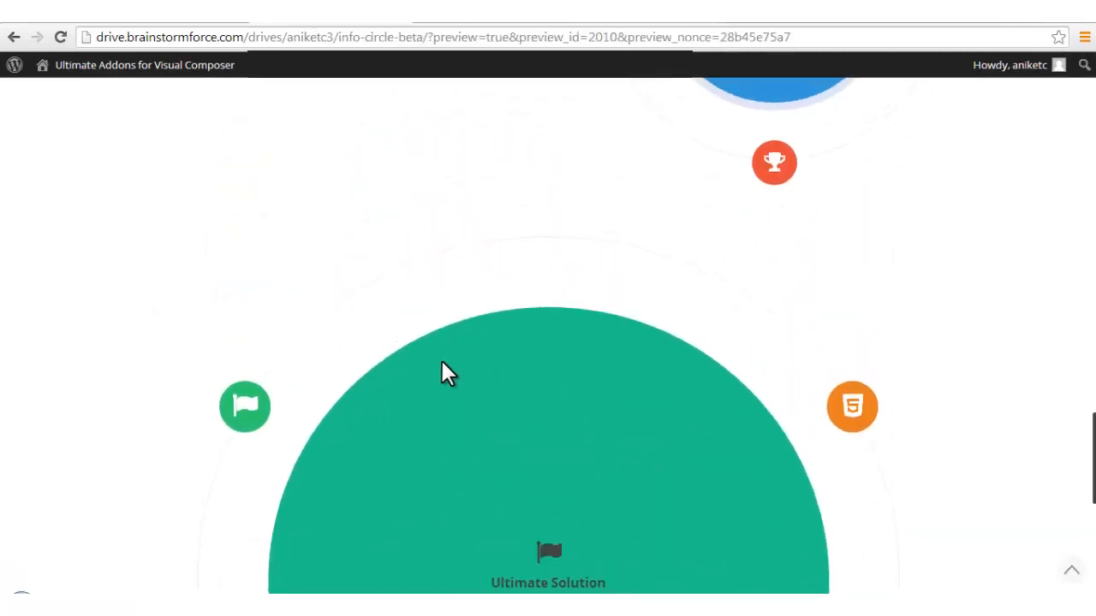
scroll(949, 393, "down", 5)
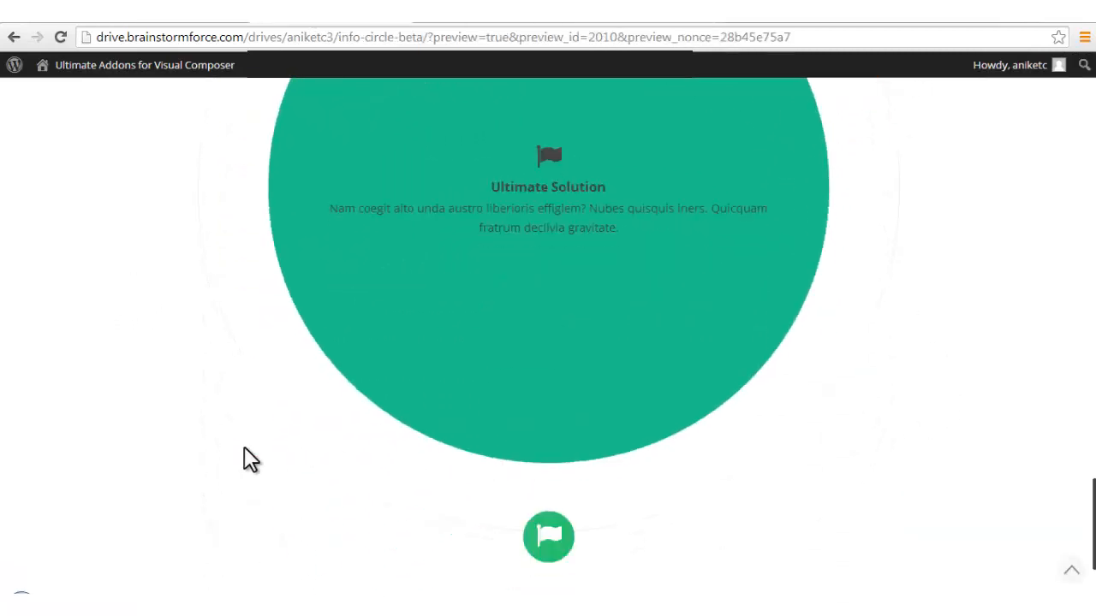
scroll(961, 479, "down", 2)
scroll(942, 446, "up", 2)
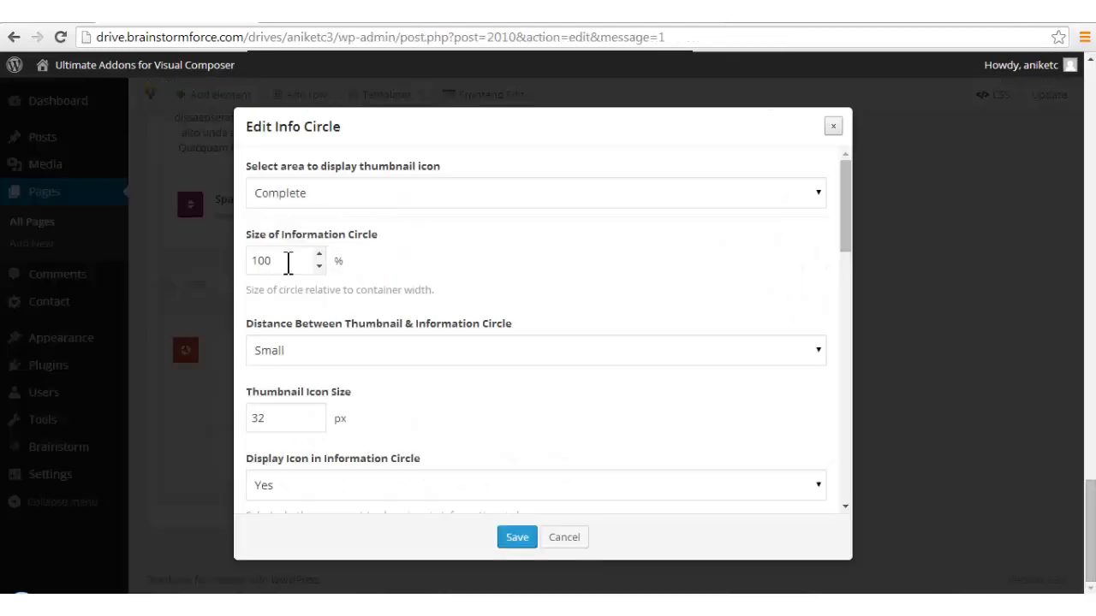
Set the last info circle's size to 50%, save it and check the green circle on the page.
double_click(283, 259)
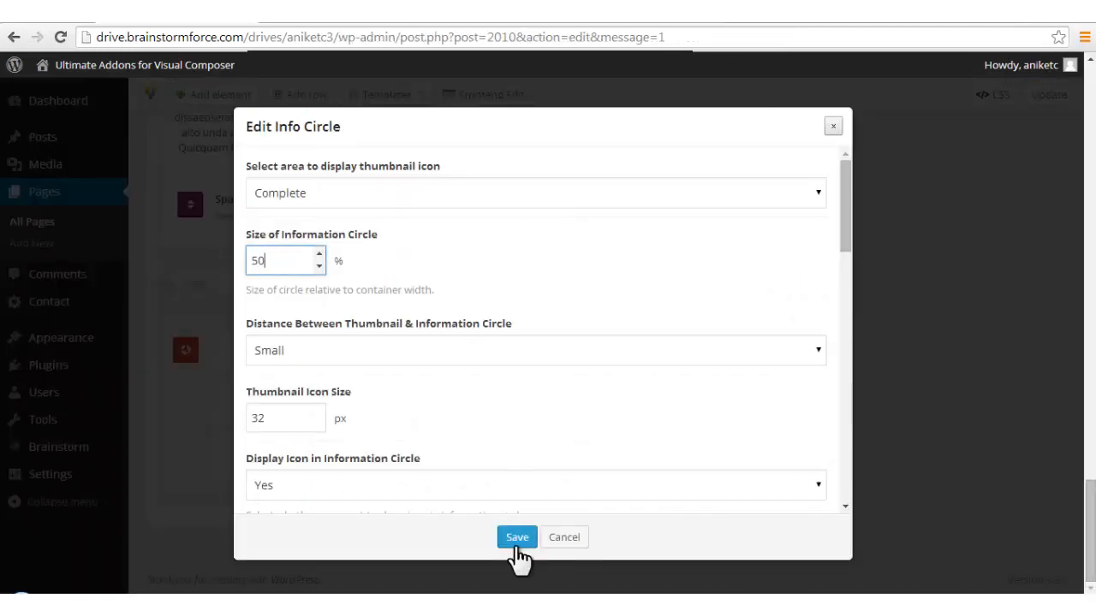
left_click(517, 539)
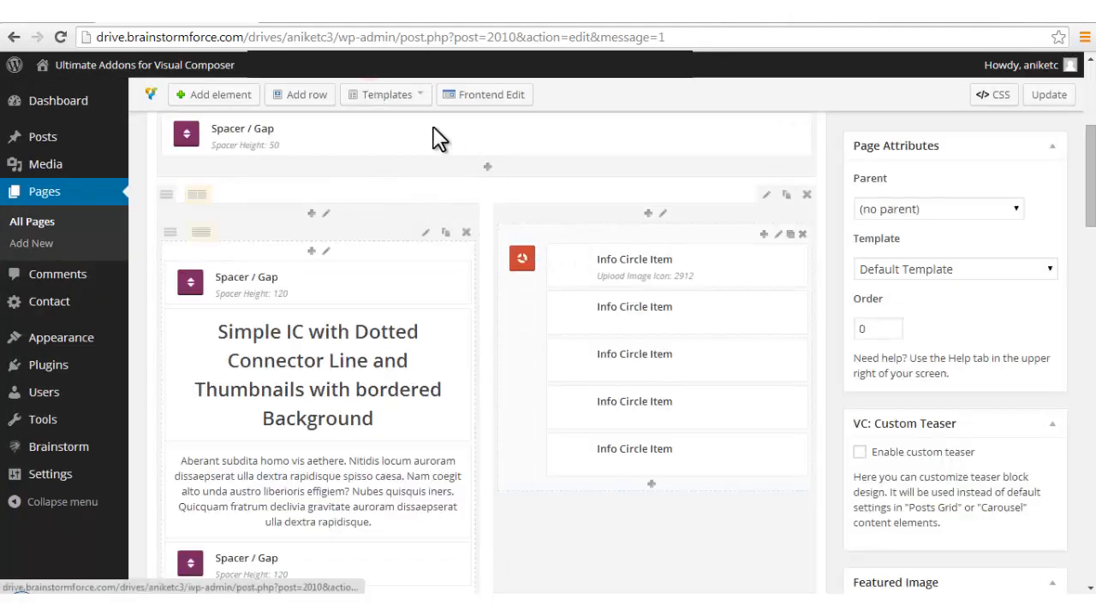
left_click(341, 16)
scroll(434, 332, "down", 7)
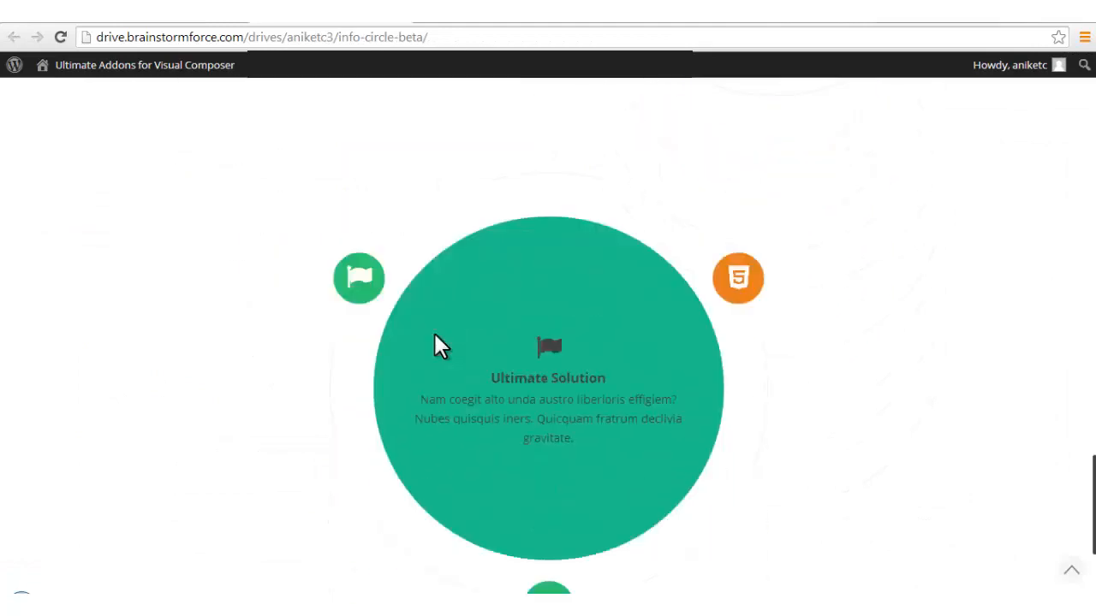
scroll(434, 333, "up", 1)
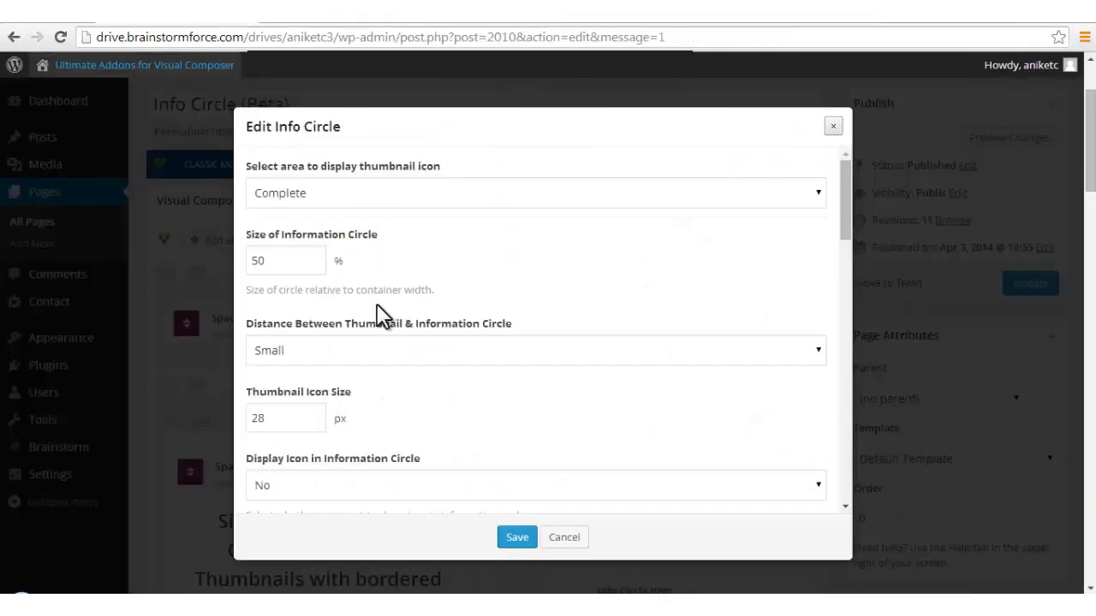
Set the Size of Information Circle to 100% for the info circle whose settings are open.
double_click(312, 262)
left_click(439, 261)
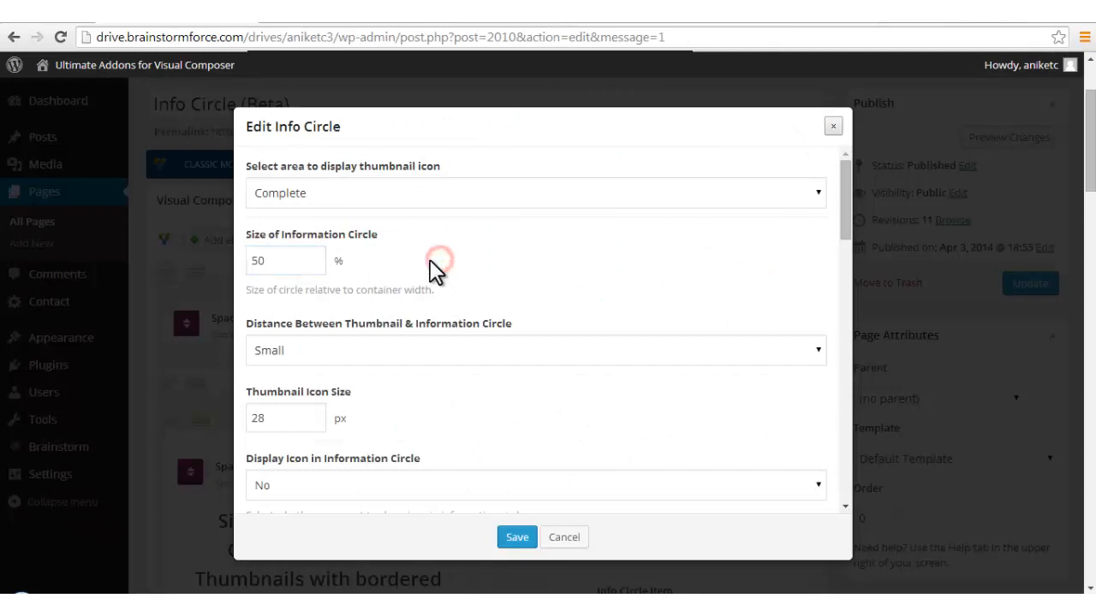
double_click(285, 262)
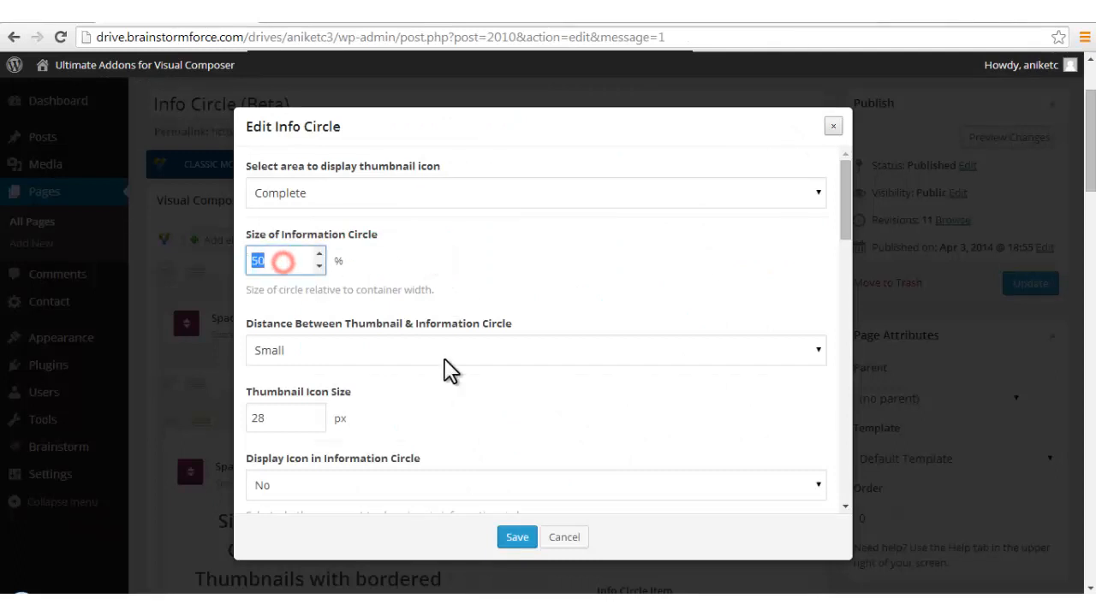
type("100")
left_click(477, 262)
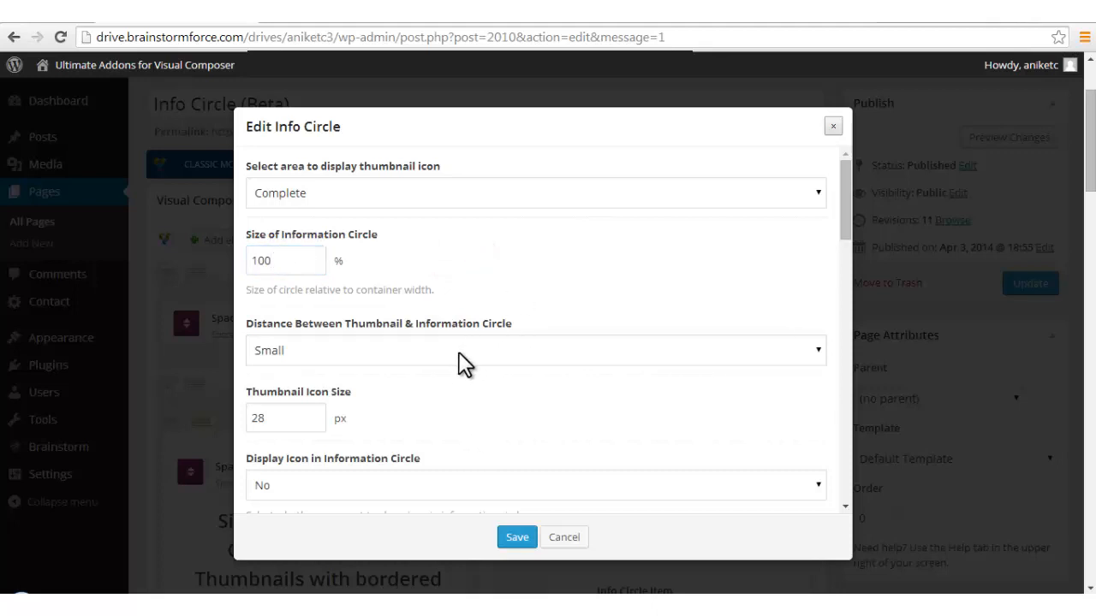
Review the thumbnail distance options and the thumbnail icon size, comparing them with the info circles on the page.
left_click(548, 366)
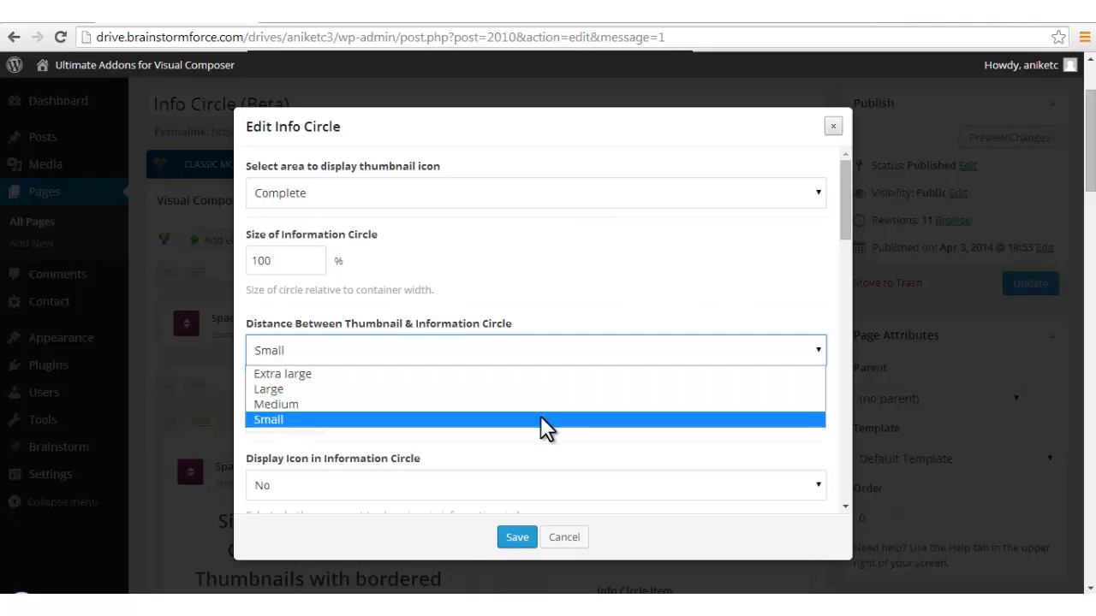
left_click(585, 300)
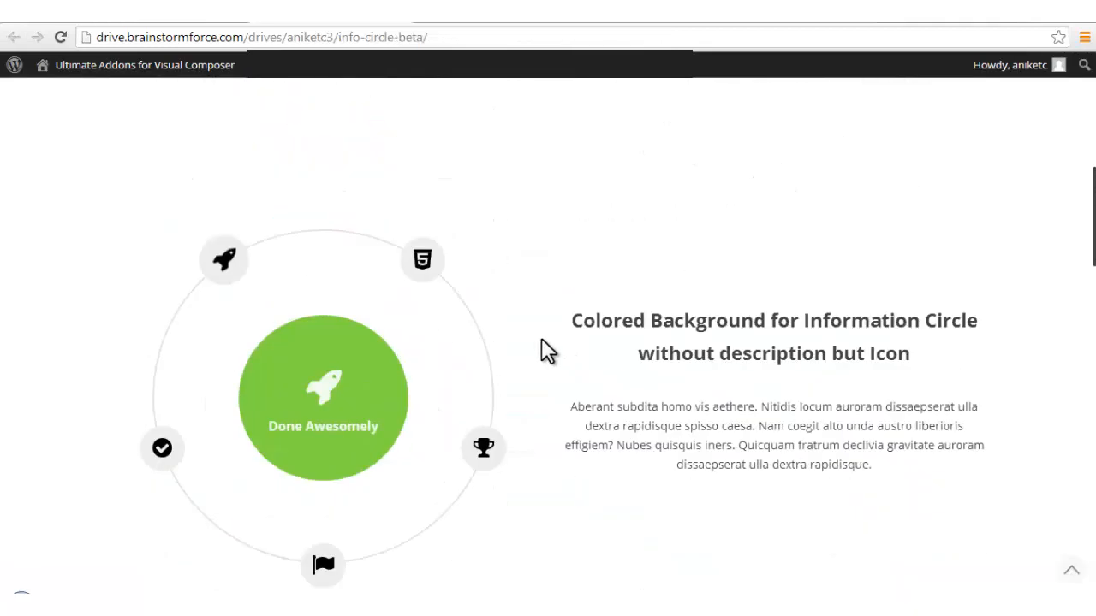
scroll(385, 206, "down", 1)
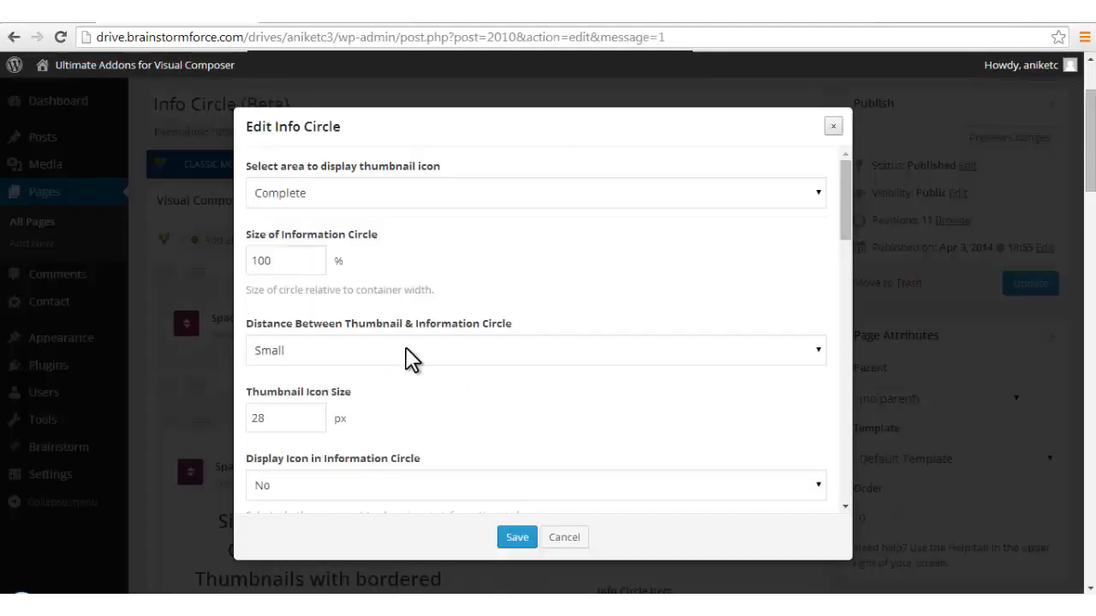
left_click(408, 352)
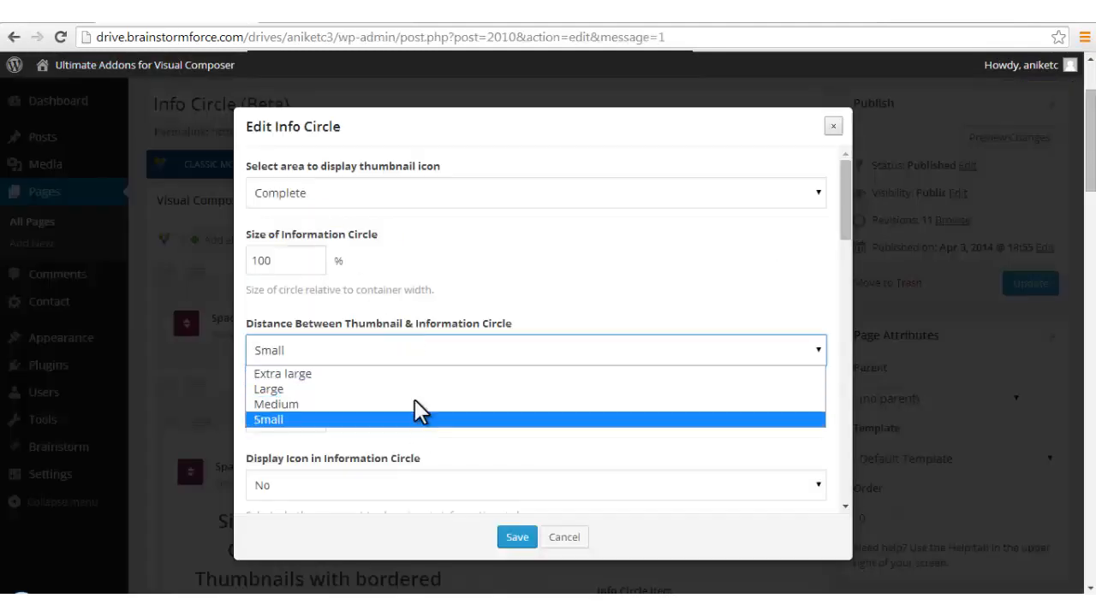
left_click(604, 306)
scroll(591, 359, "down", 1)
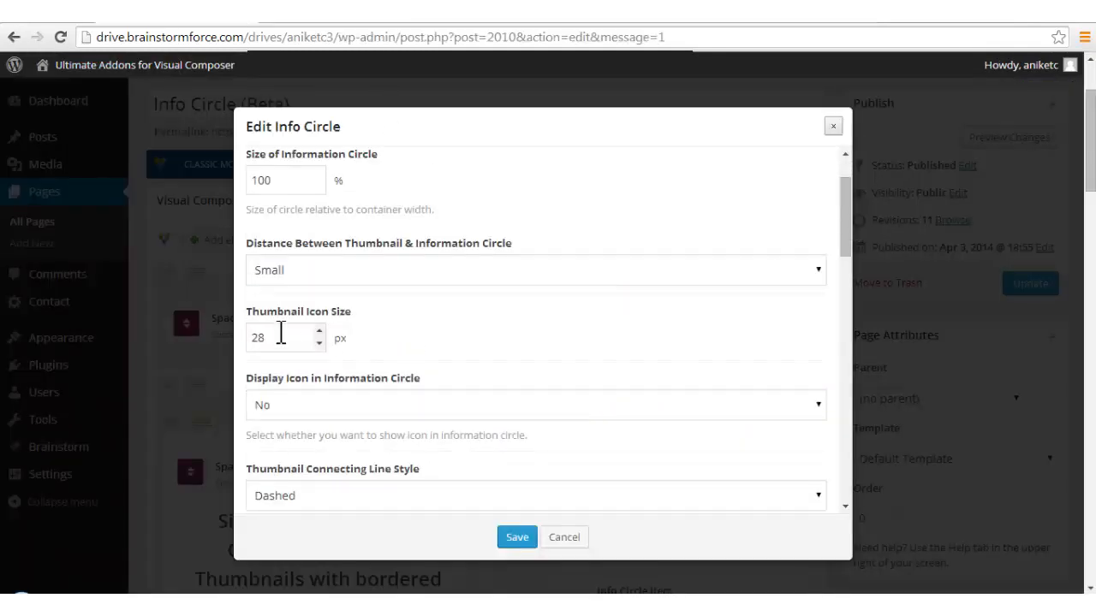
left_click_drag(281, 334, 250, 336)
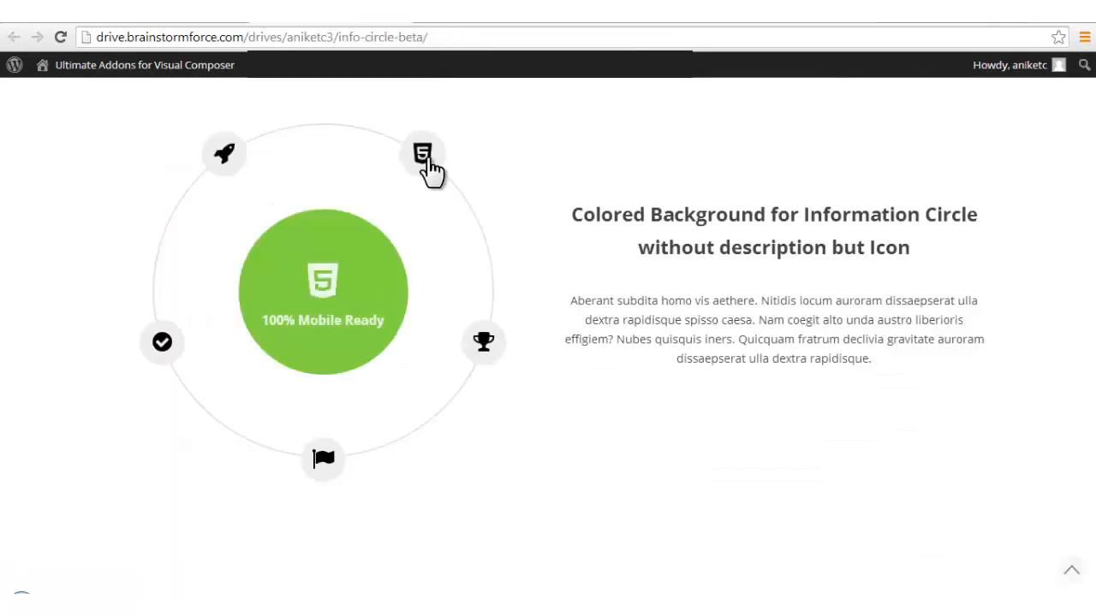
scroll(695, 369, "down", 5)
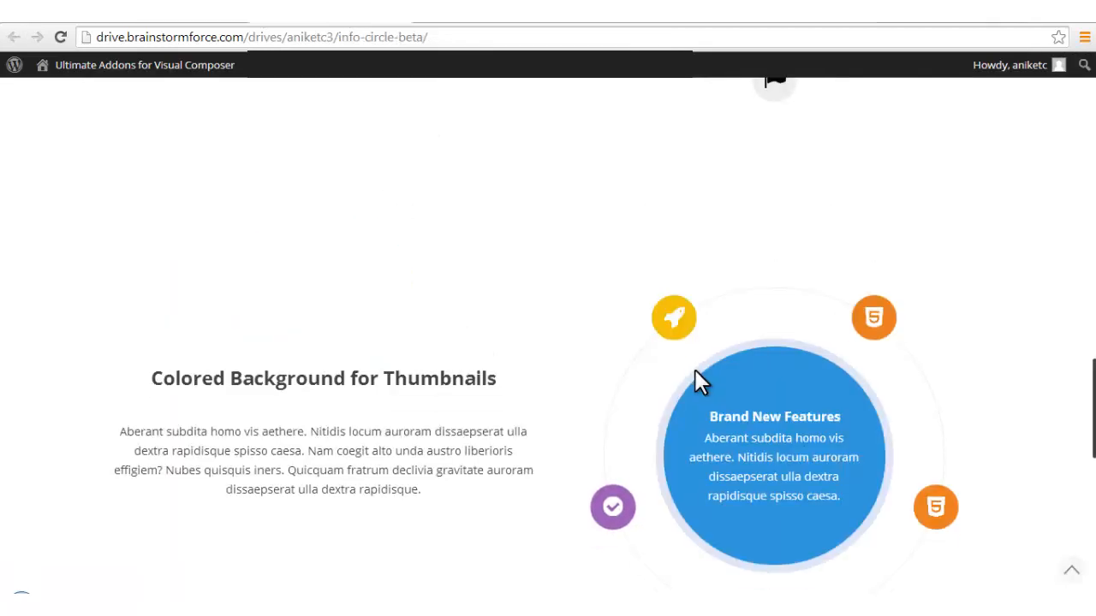
scroll(695, 370, "up", 10)
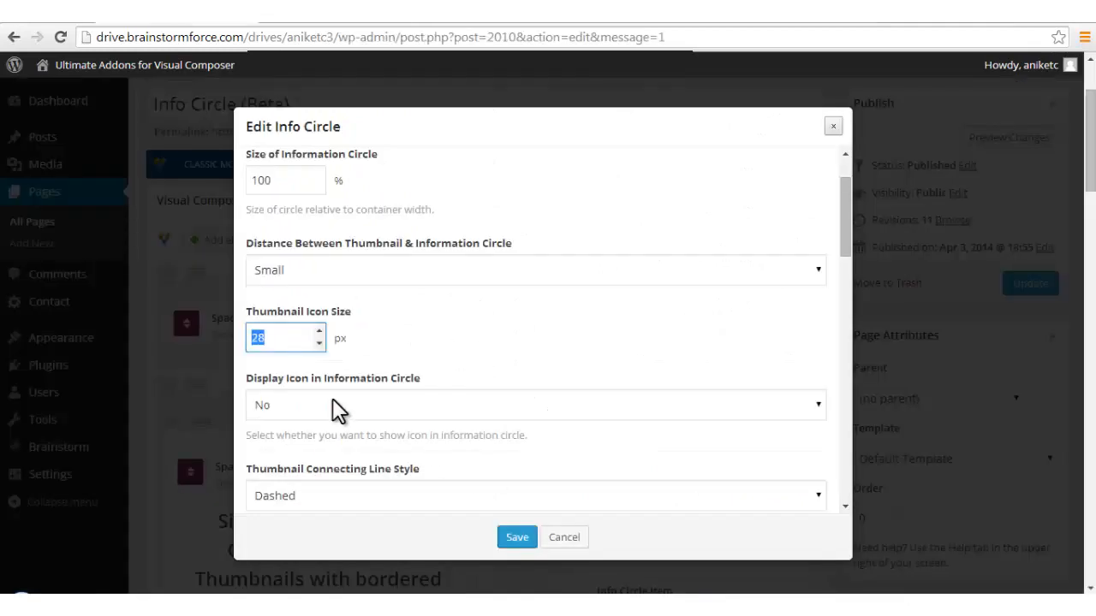
Review the options for displaying an icon in the information circle and compare circles with and without one on the page.
scroll(385, 409, "down", 3)
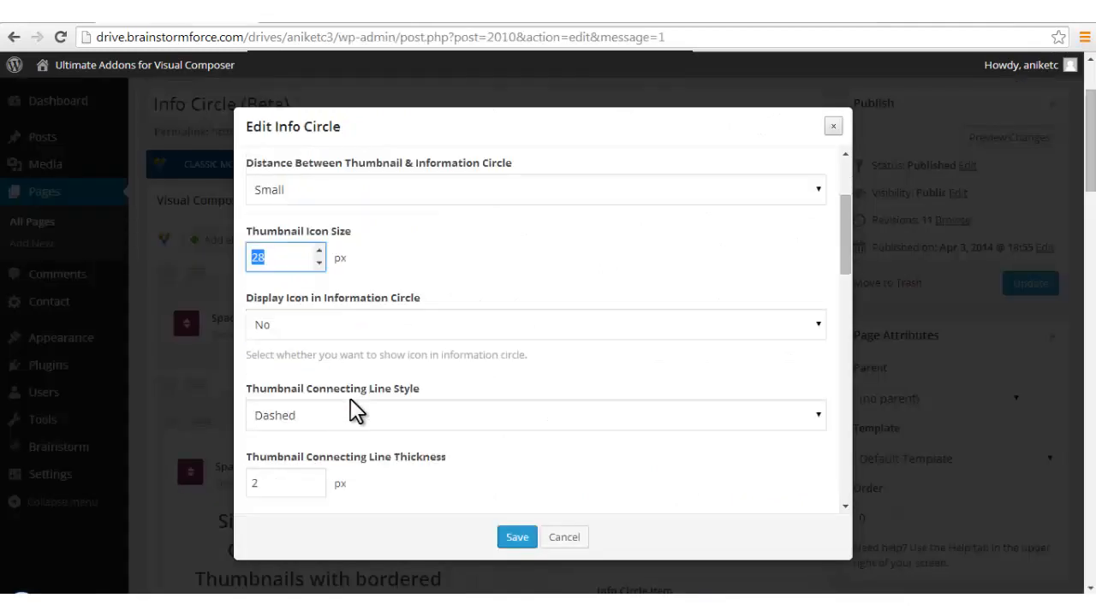
left_click(489, 244)
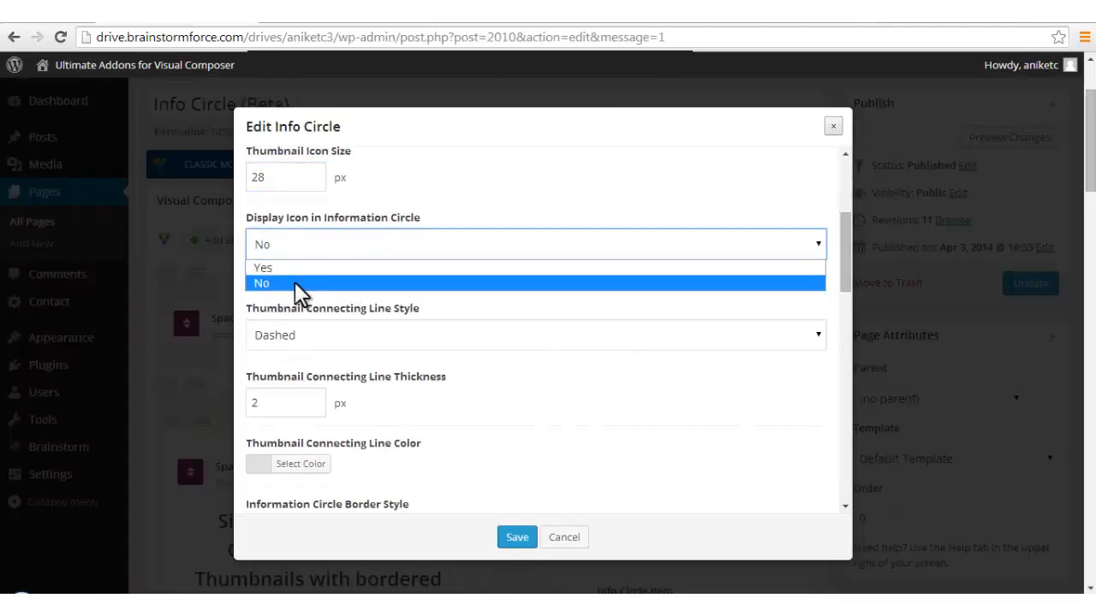
left_click(516, 203)
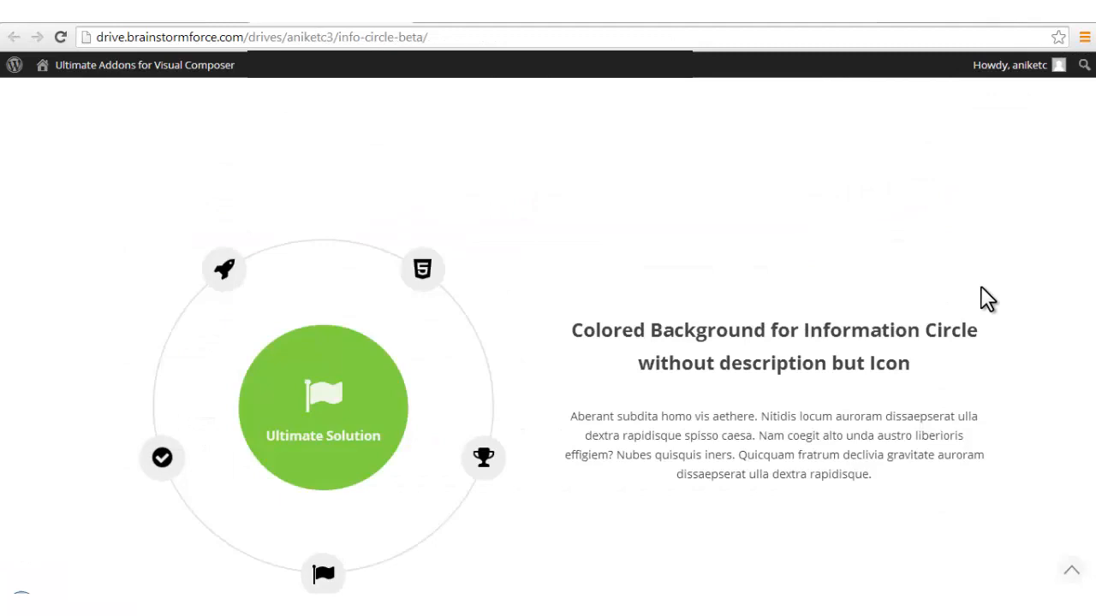
scroll(981, 299, "down", 5)
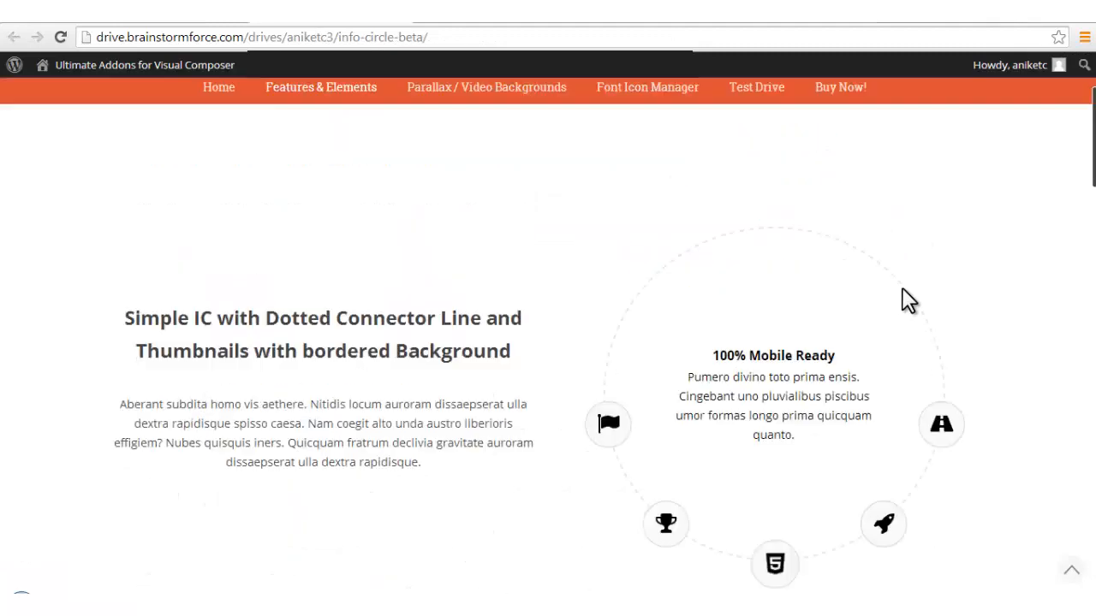
scroll(851, 335, "down", 1)
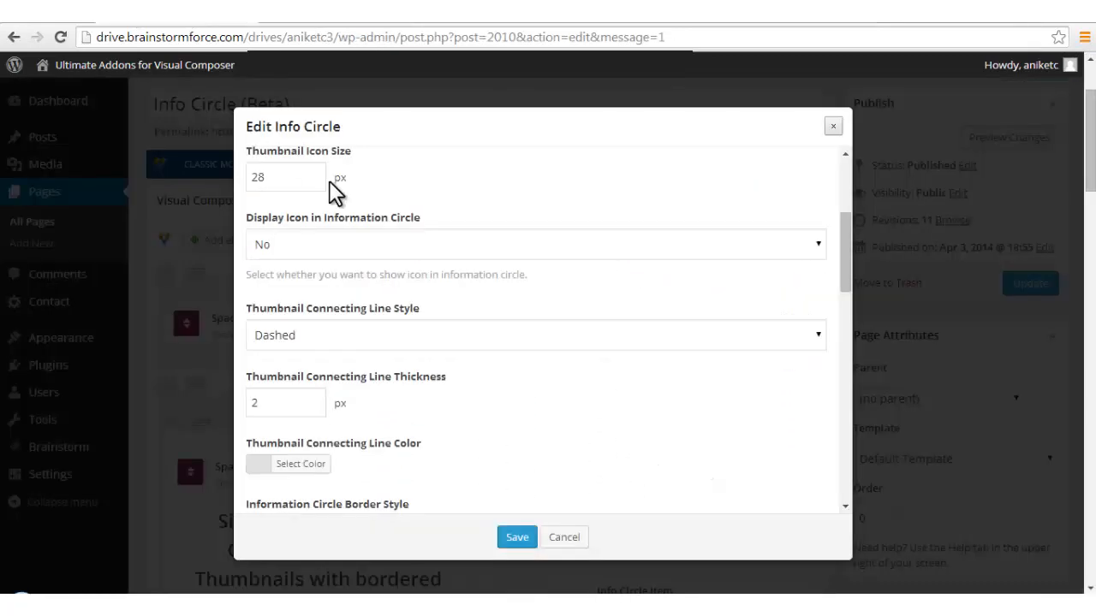
Try displaying the icon in the information circle, comparing it with the green circle's icons on the page and examining the Information Circle Icon Size setting.
left_click(455, 244)
left_click(362, 266)
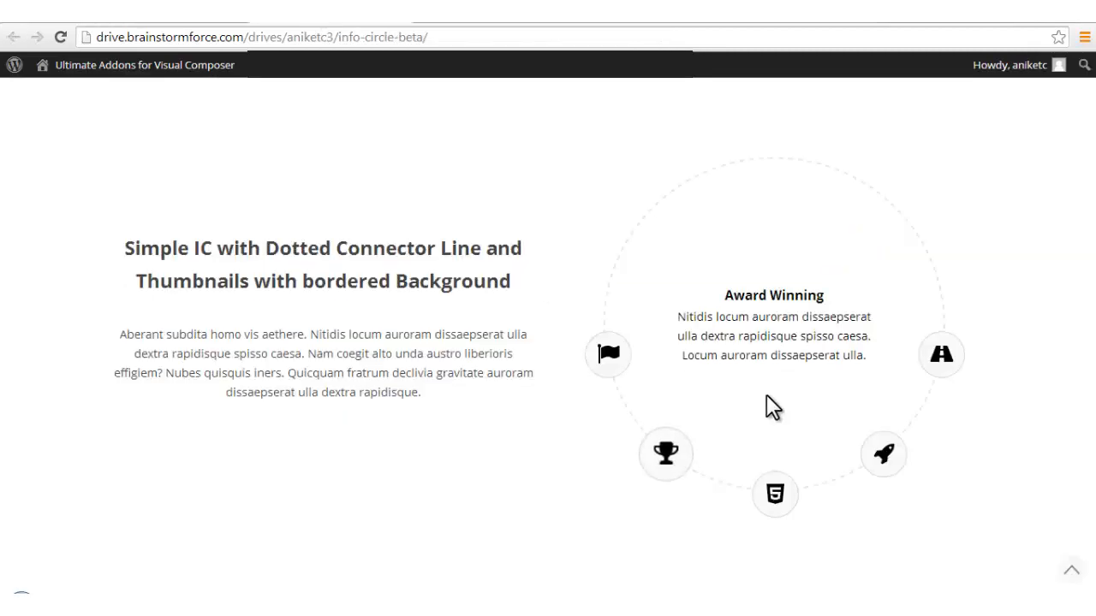
scroll(770, 403, "down", 5)
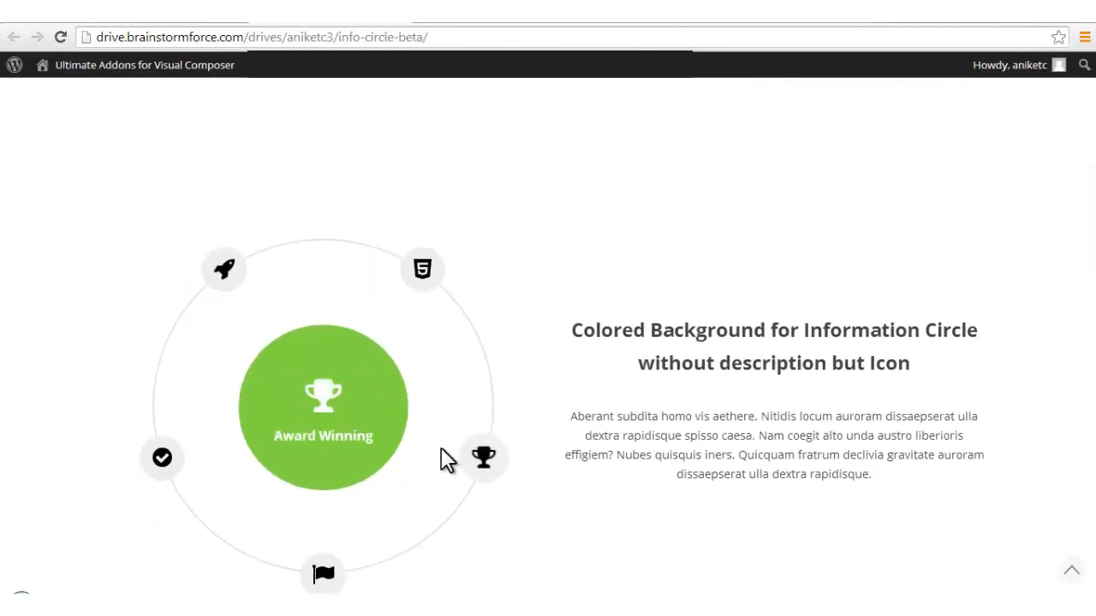
left_click(462, 462)
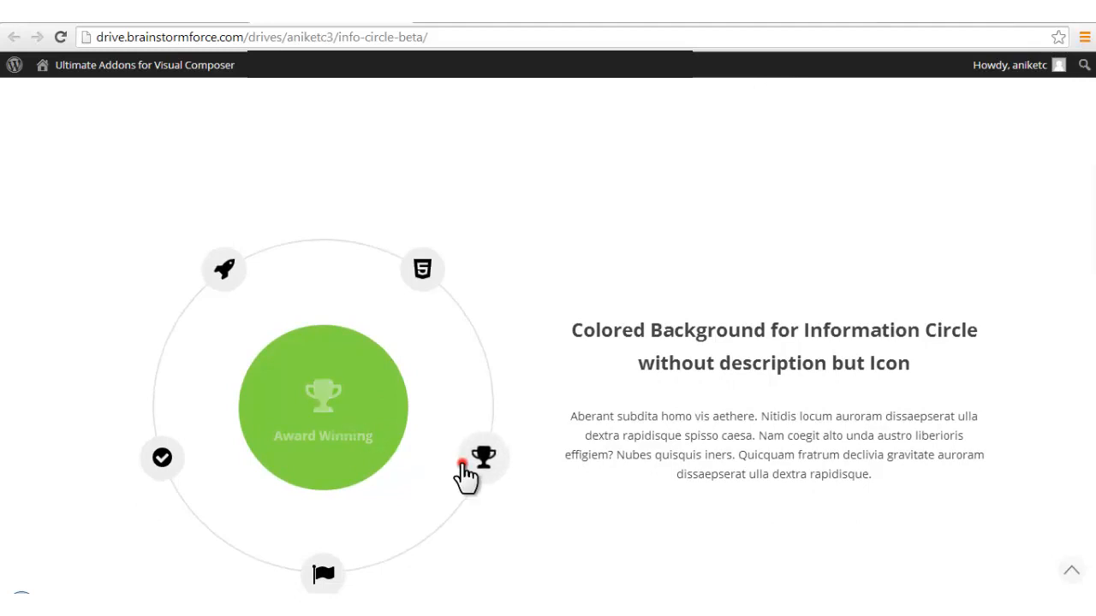
left_click(319, 404)
scroll(360, 521, "down", 1)
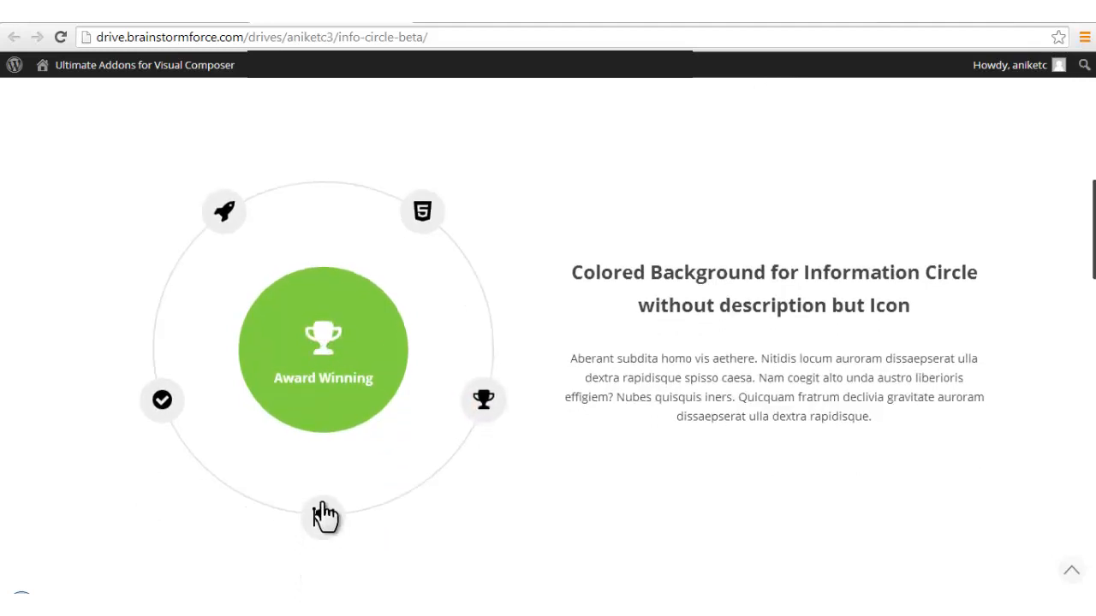
left_click(325, 517)
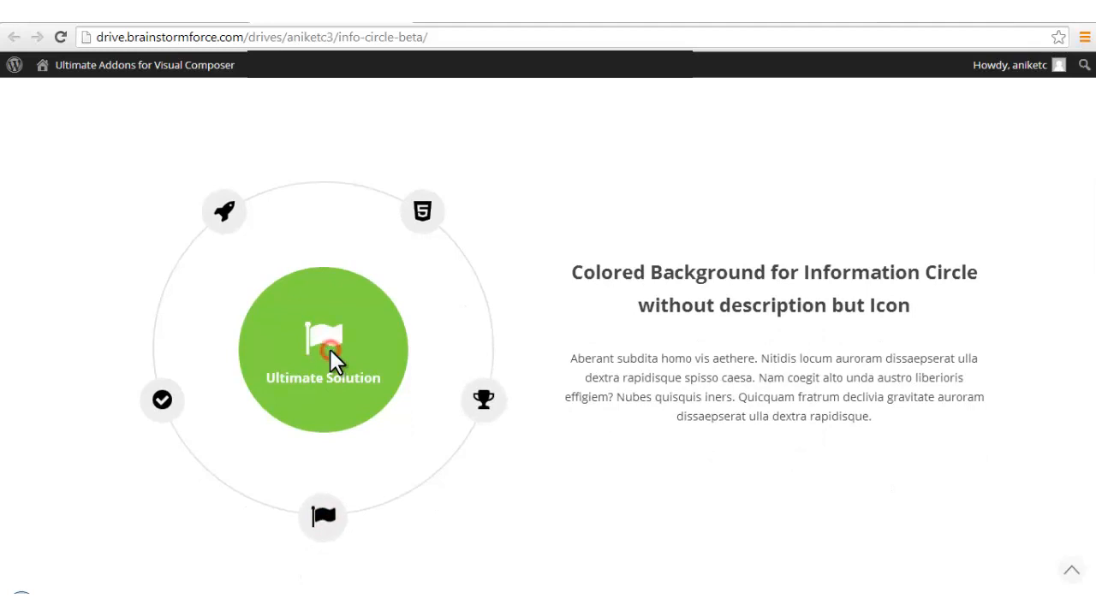
left_click(154, 407)
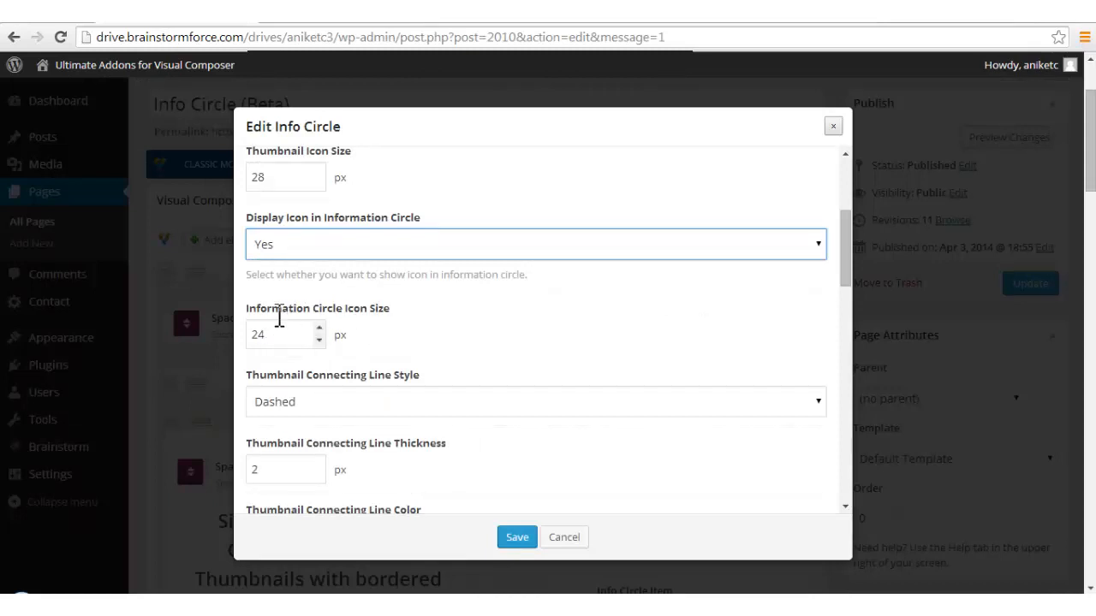
left_click_drag(392, 310, 247, 310)
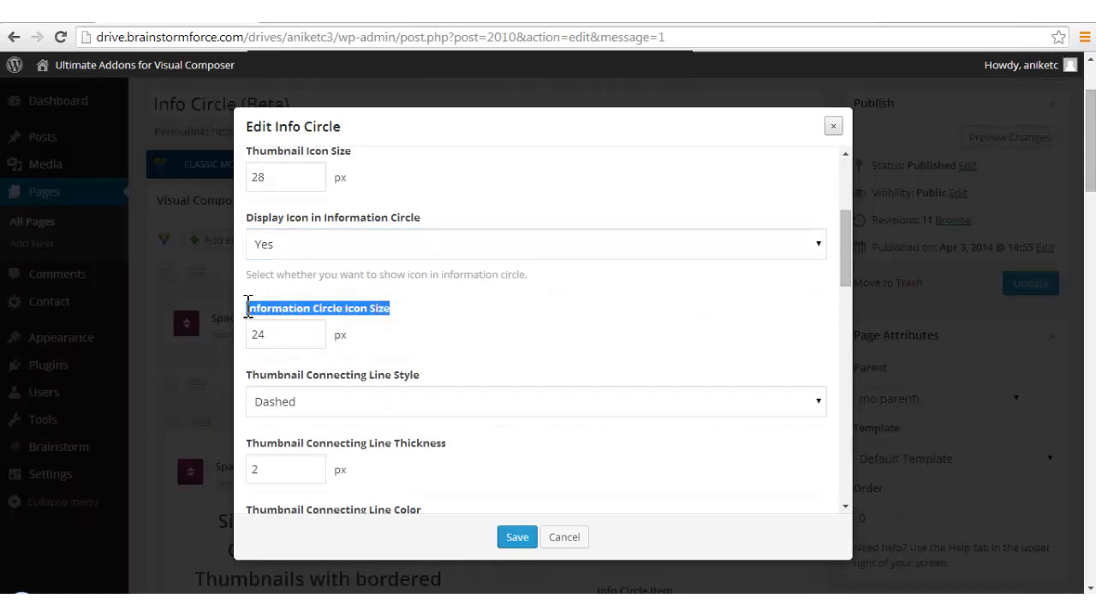
left_click(456, 362)
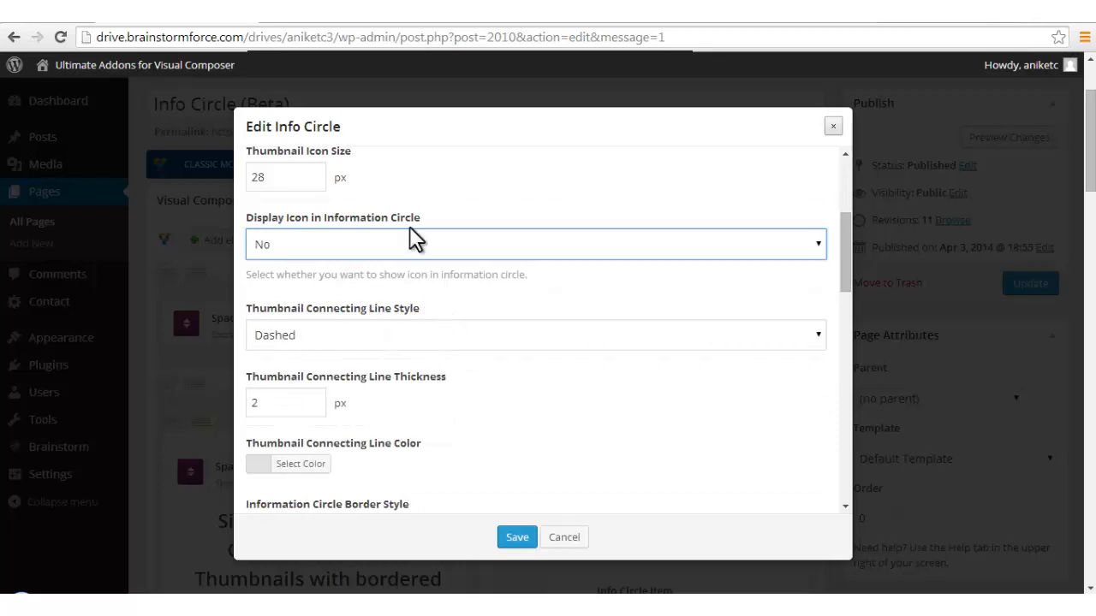
Review the Thumbnail Connecting Line Style options, keeping Dashed, and examine the connecting line thickness setting.
left_click(395, 339)
left_click(321, 341)
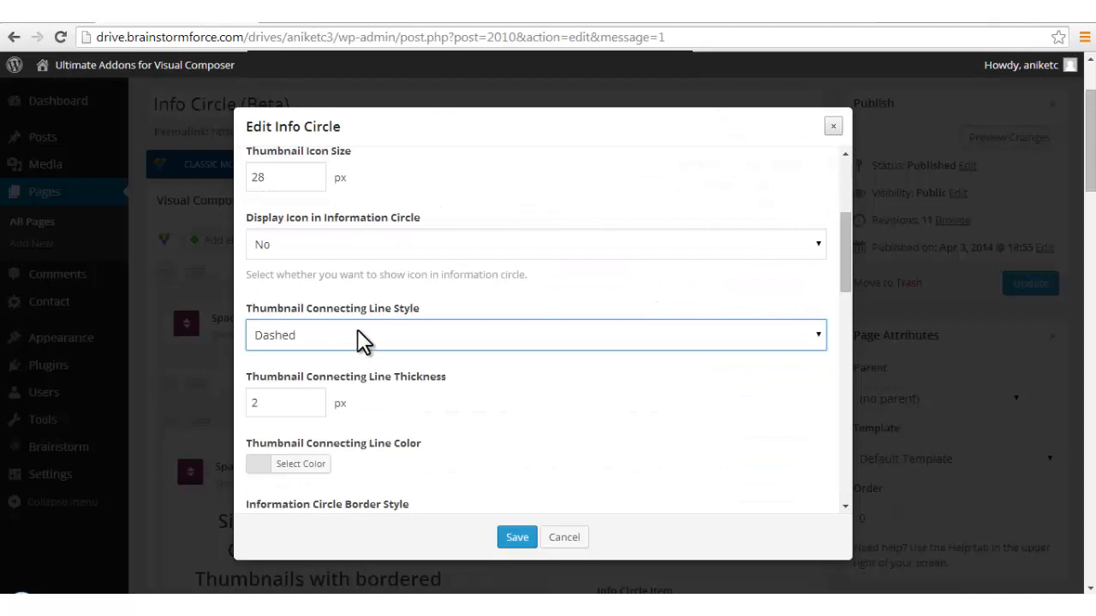
left_click(361, 340)
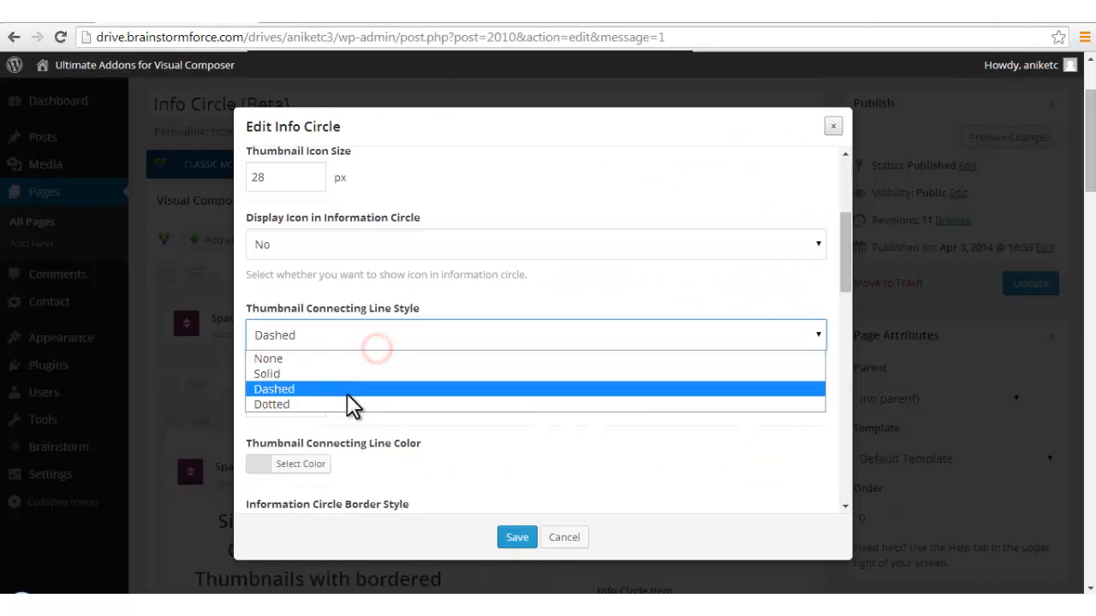
left_click(348, 402)
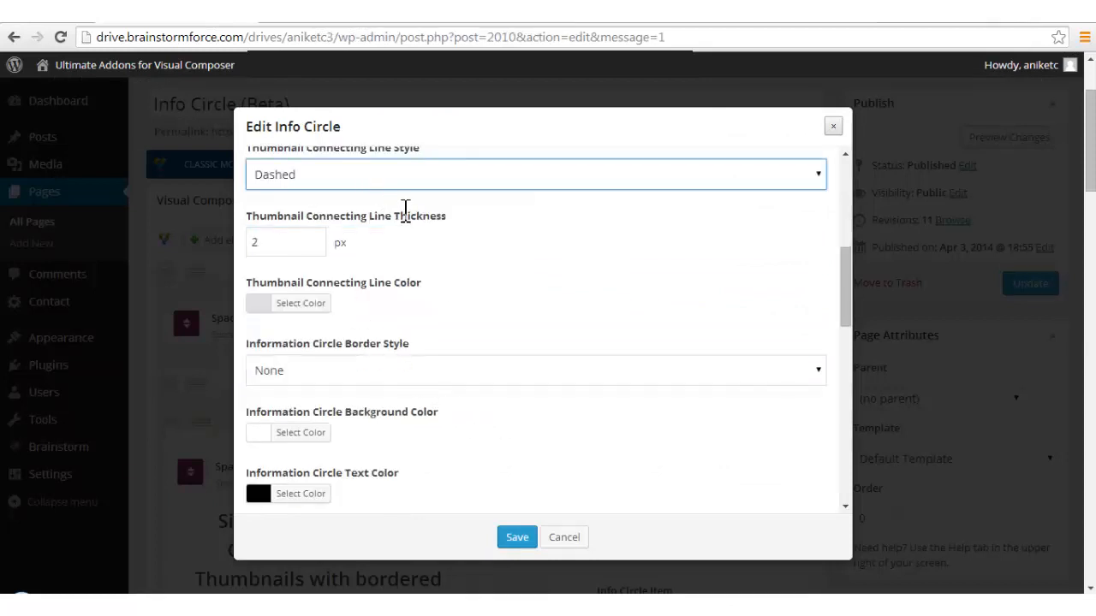
left_click_drag(446, 216, 396, 216)
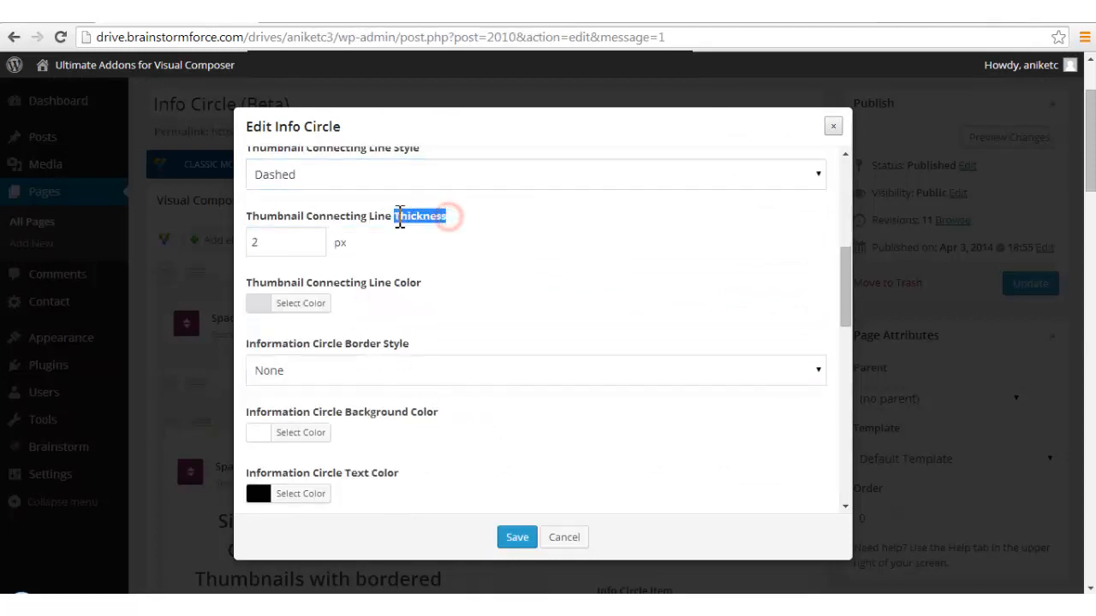
left_click(501, 238)
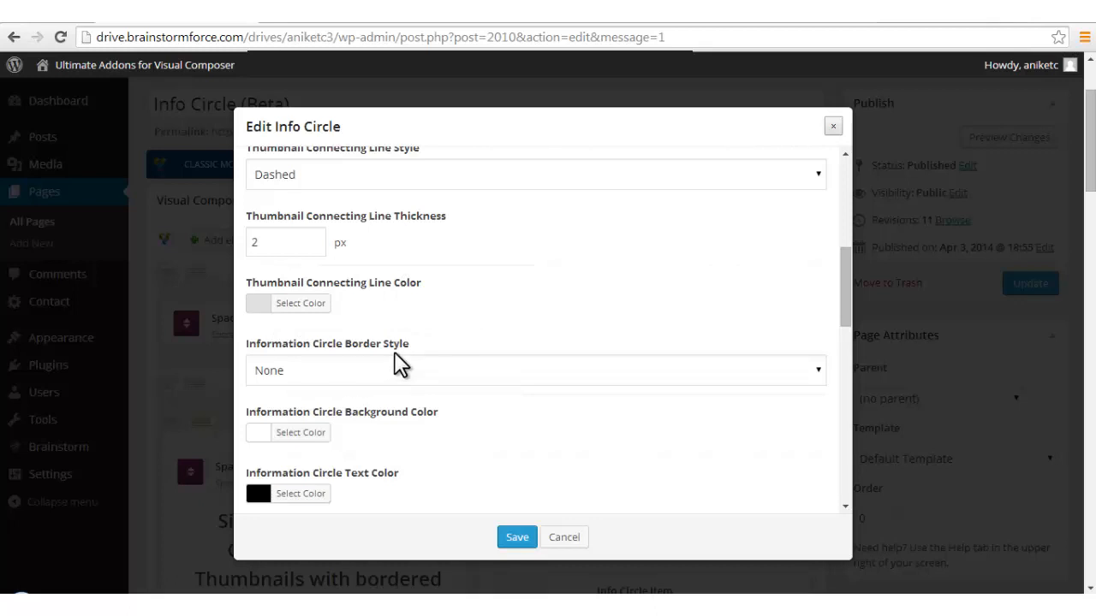
Review the Information Circle Border Style options and look through the information circles on the page.
left_click(342, 371)
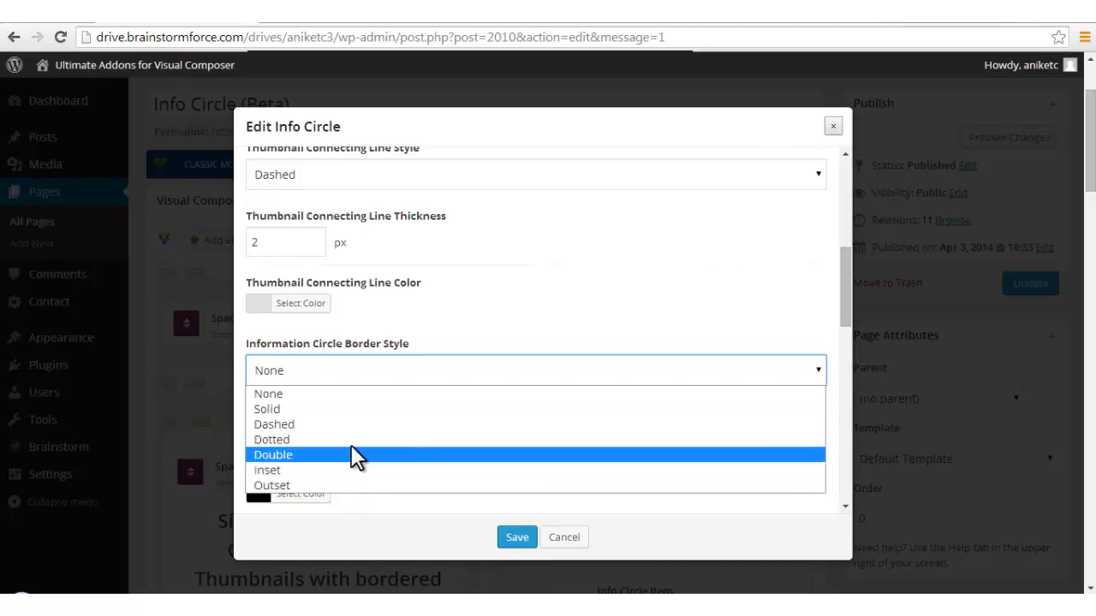
left_click(428, 313)
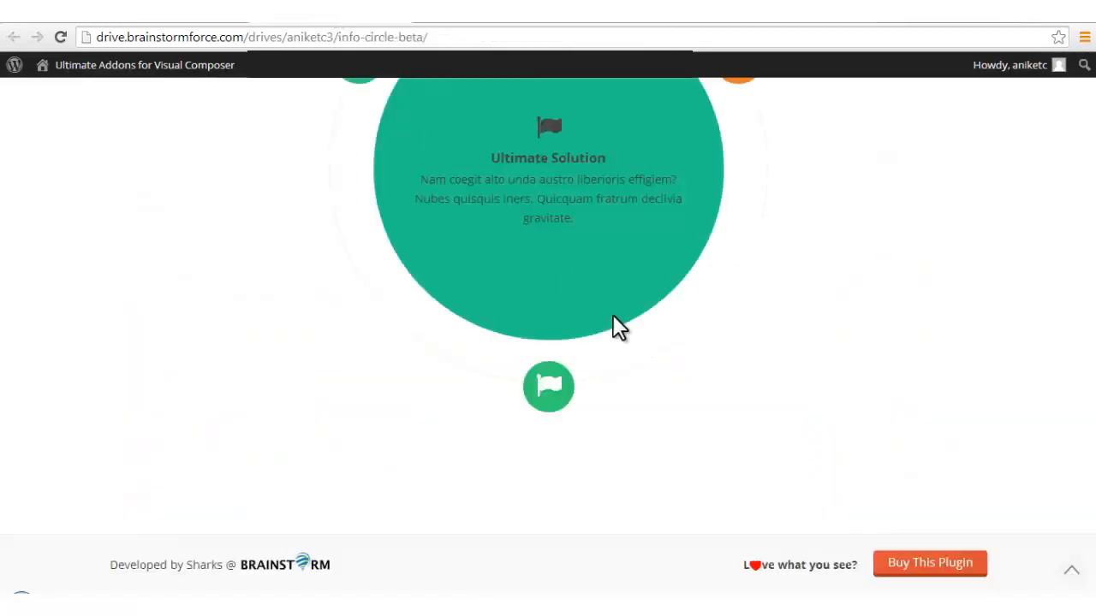
scroll(758, 405, "up", 4)
scroll(755, 405, "up", 4)
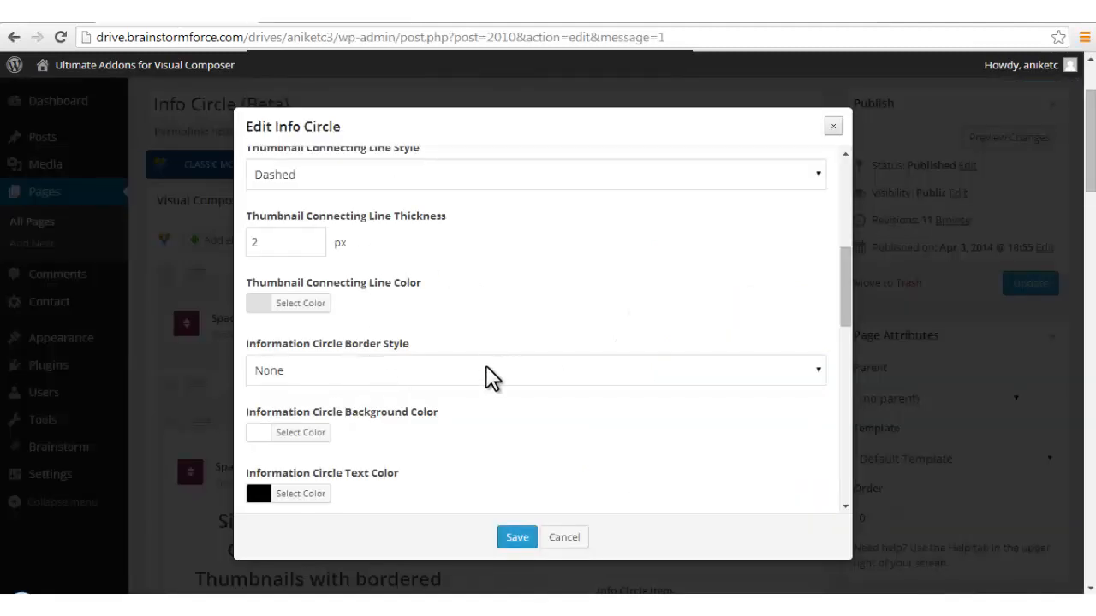
Set the Information Circle Border Style to Solid and examine the border thickness and border color settings.
scroll(358, 404, "down", 1)
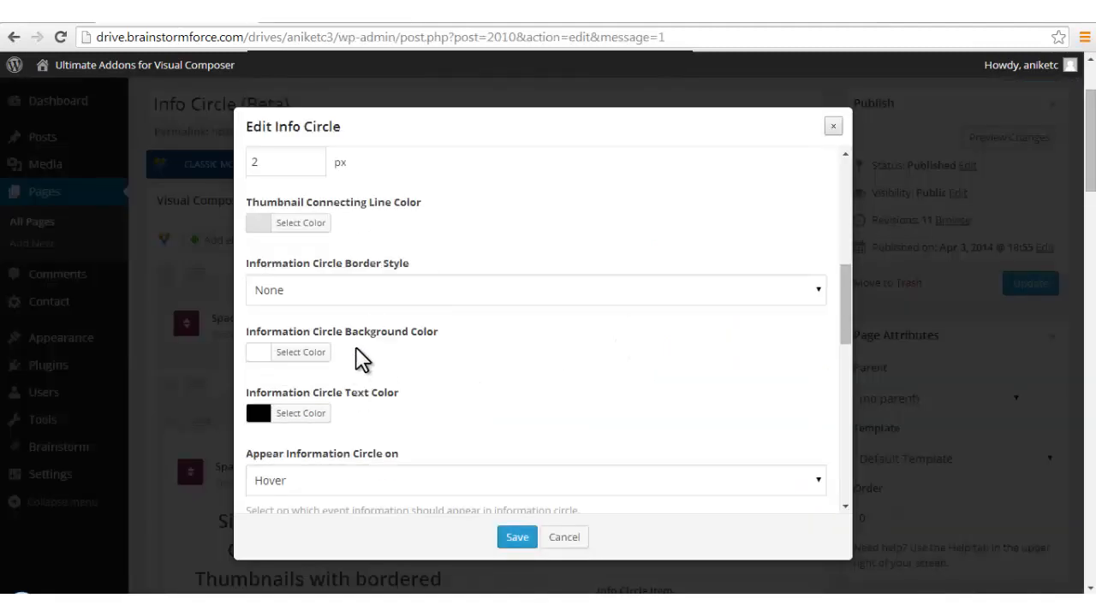
left_click(467, 292)
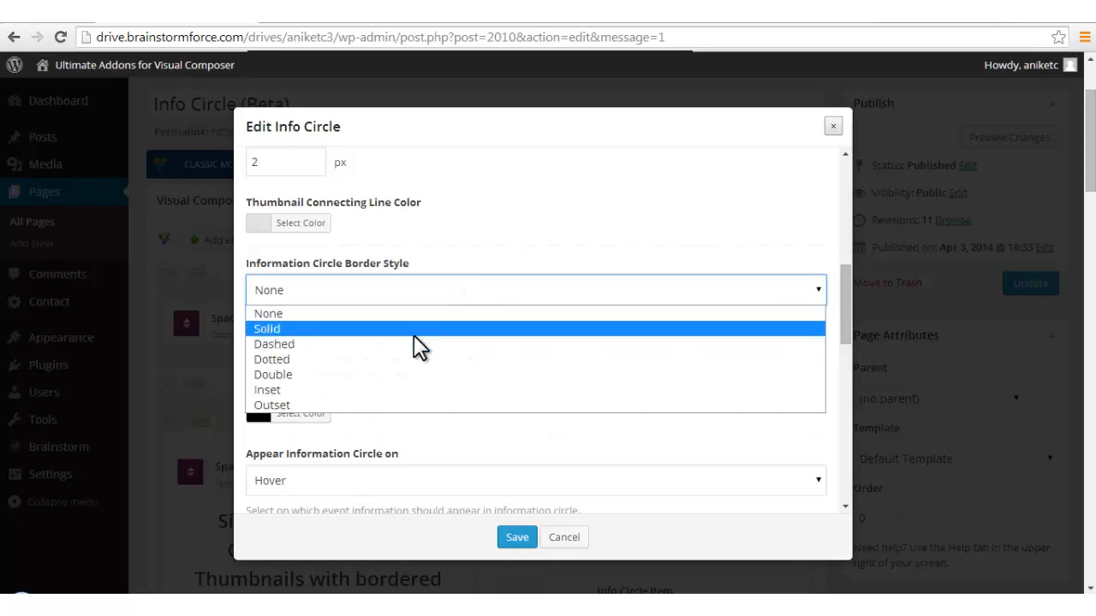
left_click(419, 329)
left_click_drag(441, 340, 387, 332)
left_click(433, 374)
left_click_drag(416, 402, 410, 401)
double_click(409, 402)
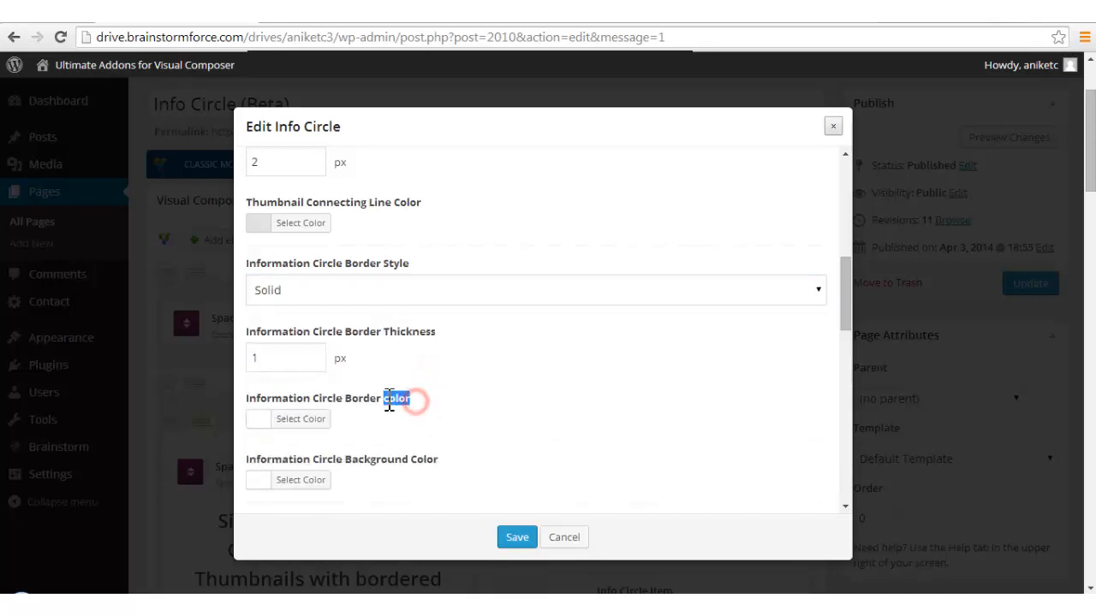
scroll(505, 424, "down", 1)
left_click(470, 356)
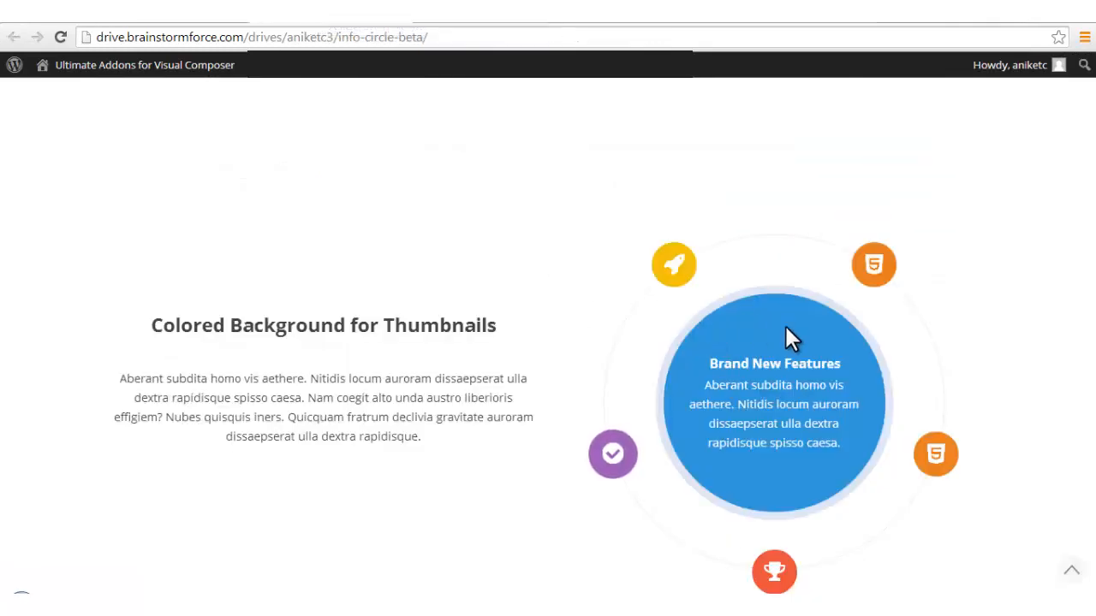
Examine the border, background and text of the blue information circle on the page and return to the info circle settings.
left_click(784, 318)
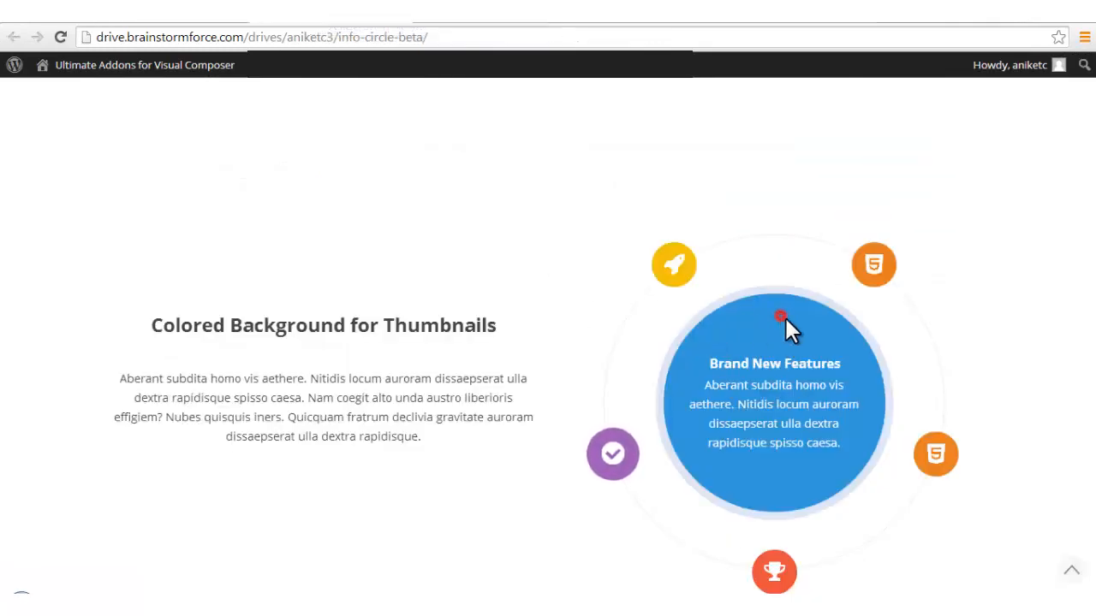
left_click(850, 455)
left_click(747, 486)
left_click_drag(802, 377, 720, 366)
left_click(730, 342)
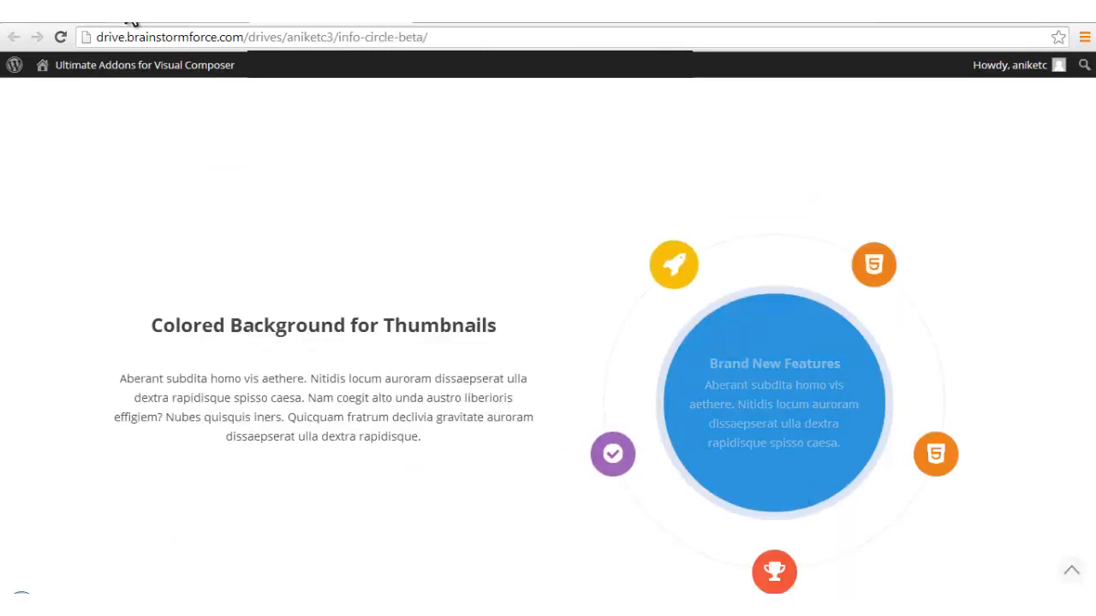
left_click(125, 13)
Review the Hover and Click options for making the information circle appear, and test the thumbnails of the green circle on the page.
scroll(385, 343, "down", 1)
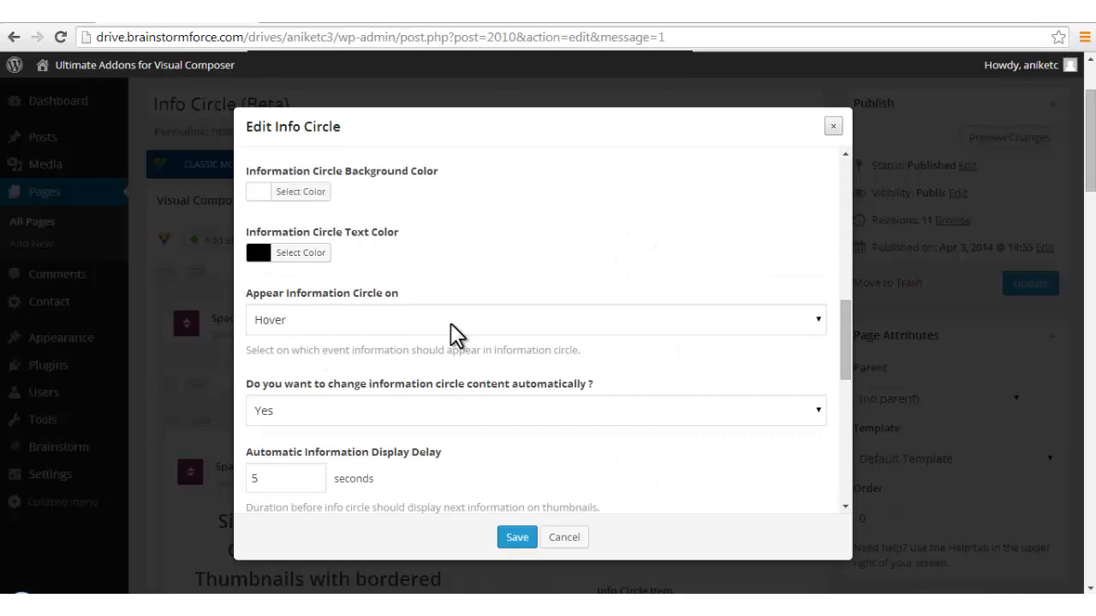
left_click(451, 326)
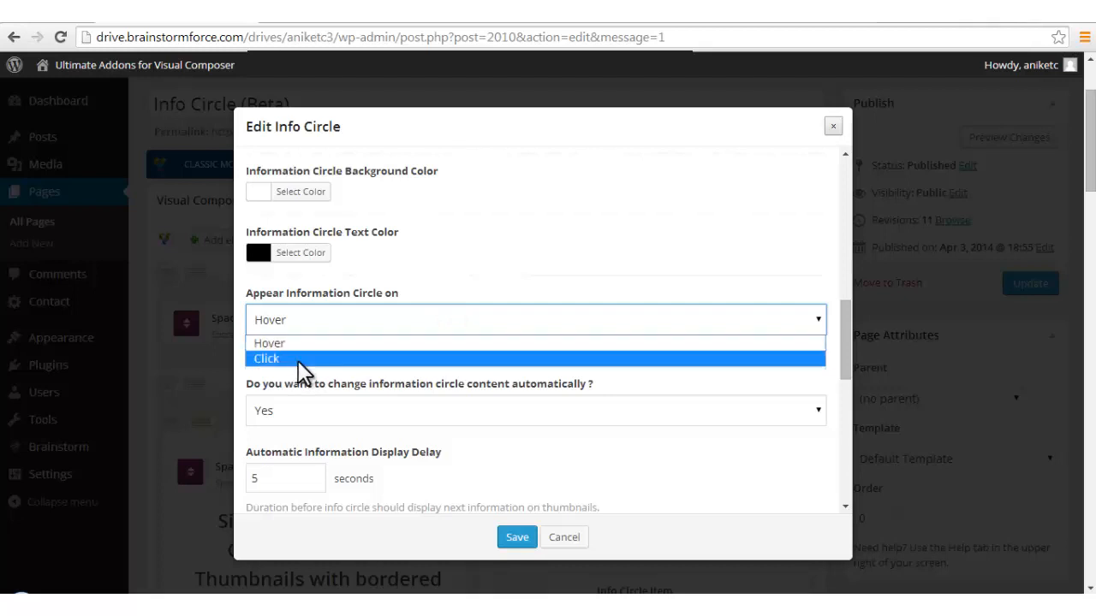
left_click(416, 276)
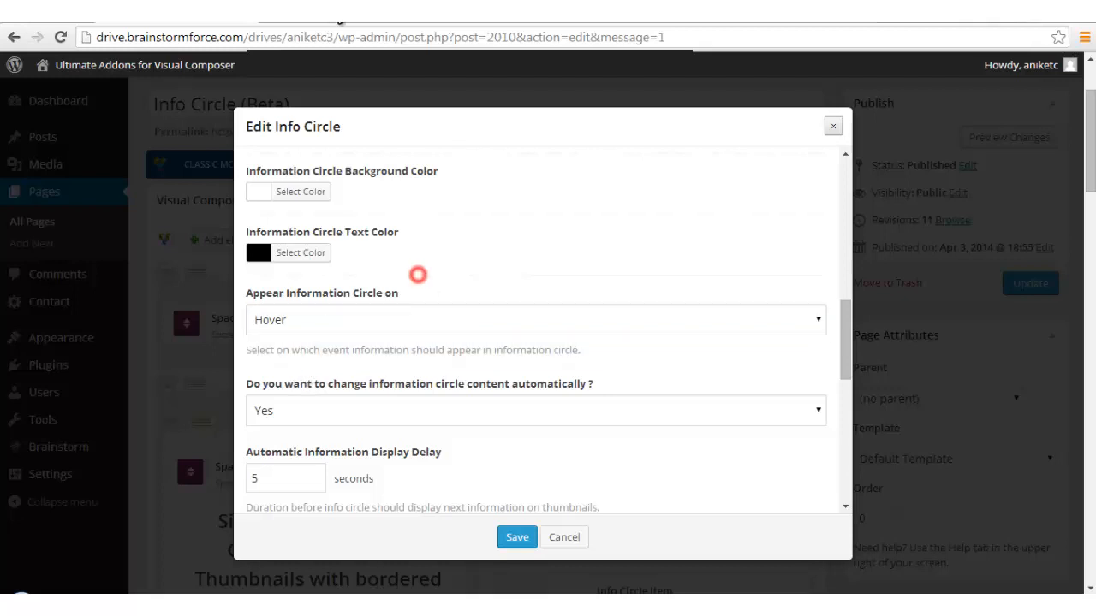
left_click(334, 21)
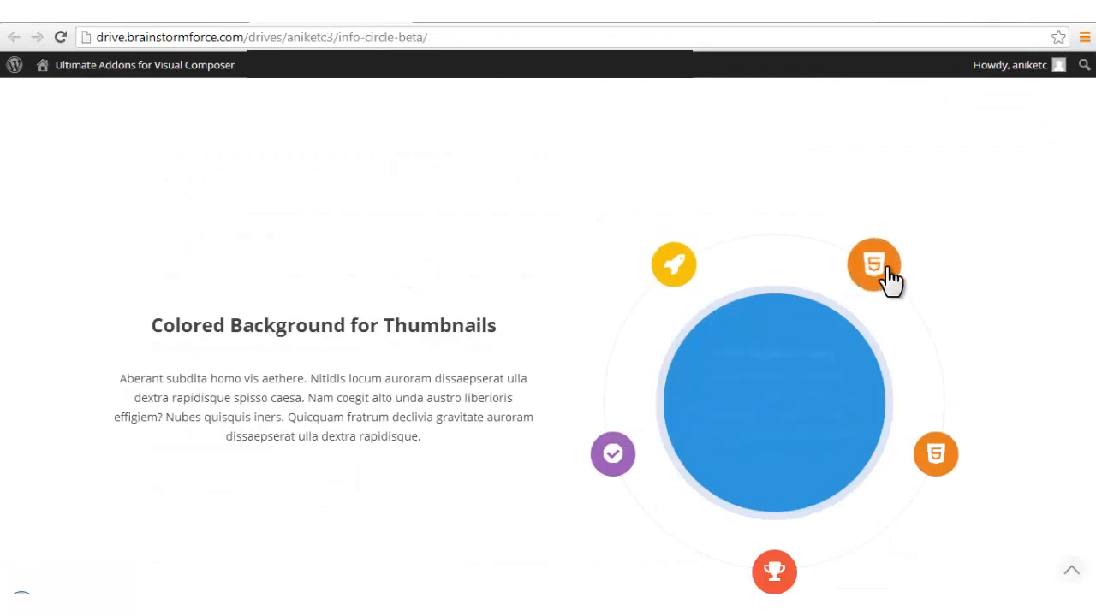
scroll(828, 285, "down", 5)
scroll(739, 340, "up", 5)
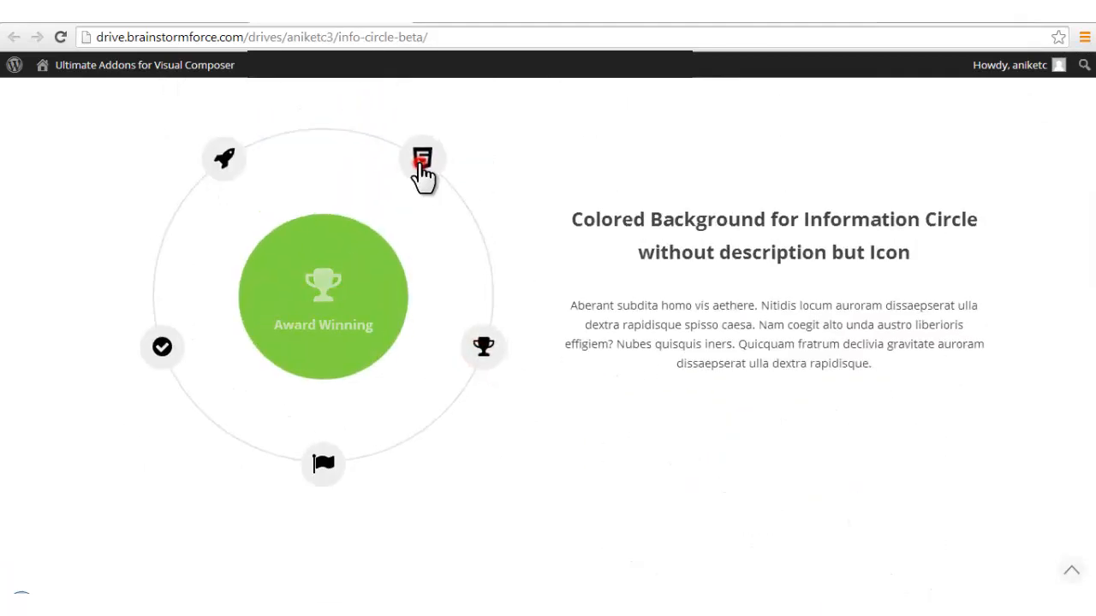
left_click(220, 159)
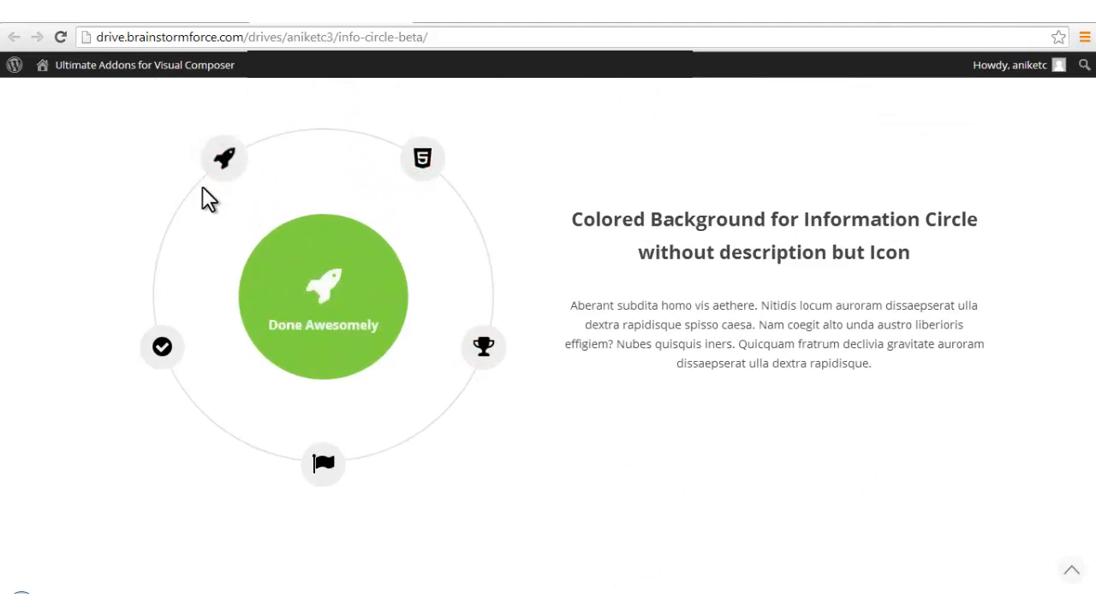
left_click(158, 346)
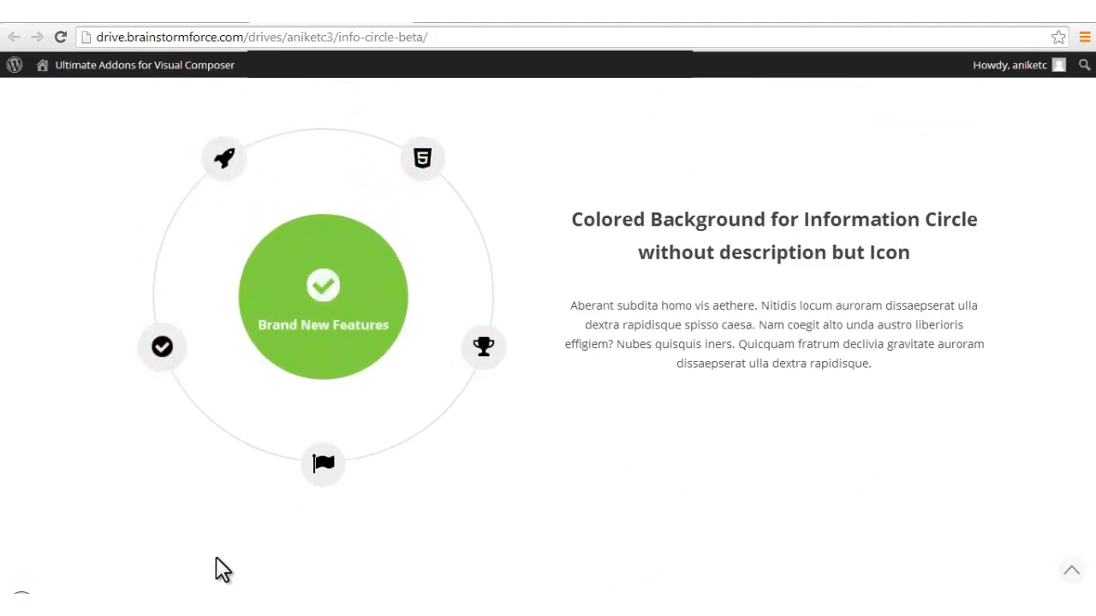
left_click(334, 472)
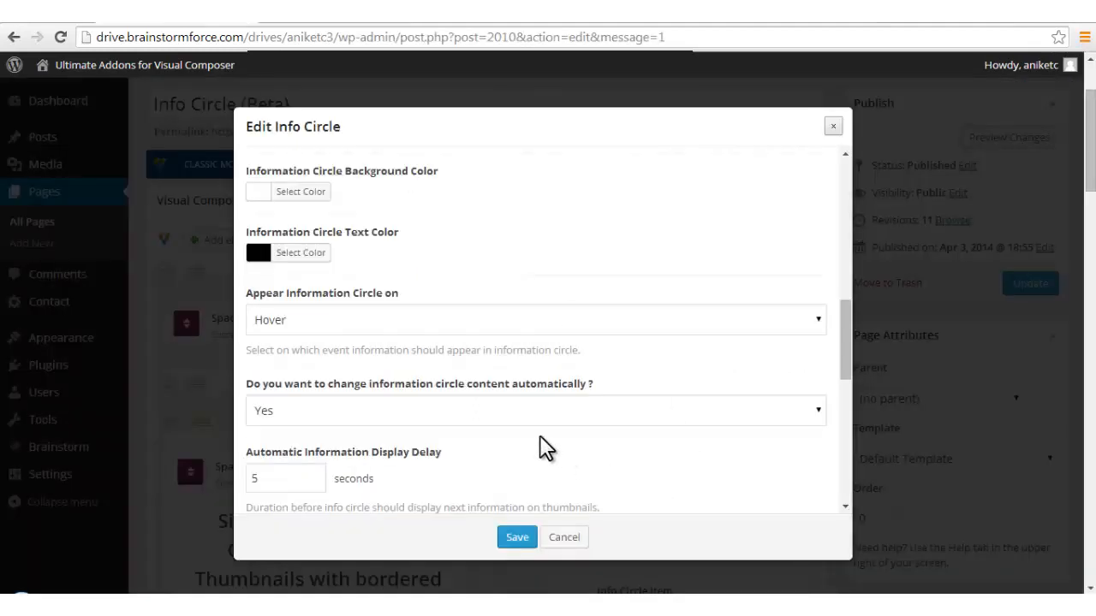
Review the automatic content change option, keeping Yes, and examine the Automatic Information Display Delay setting.
scroll(539, 445, "down", 1)
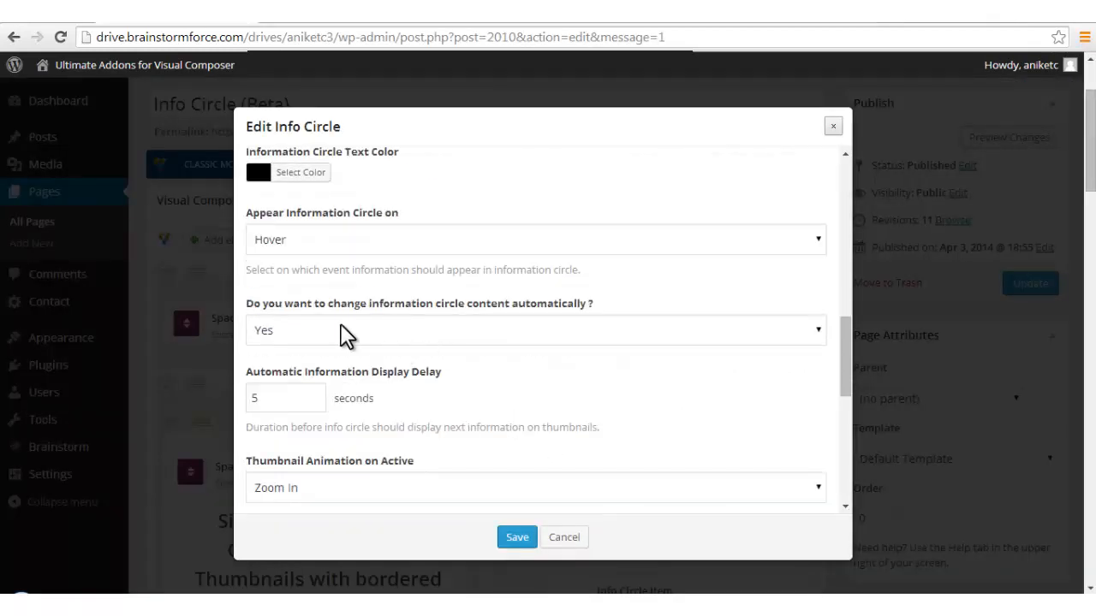
left_click(543, 338)
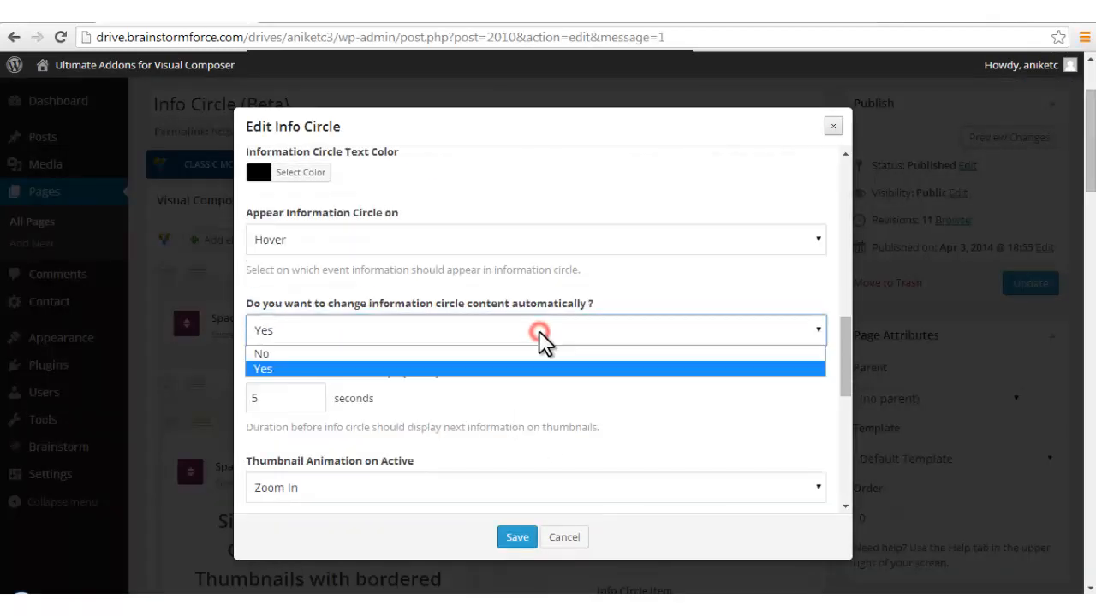
left_click(423, 373)
left_click_drag(405, 398, 334, 412)
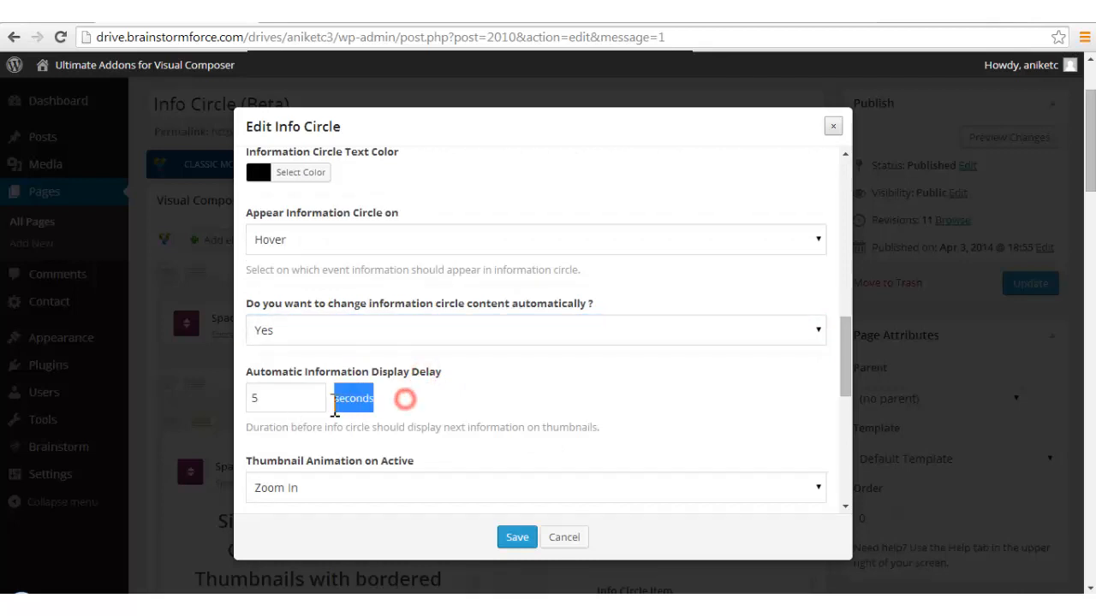
left_click(440, 403)
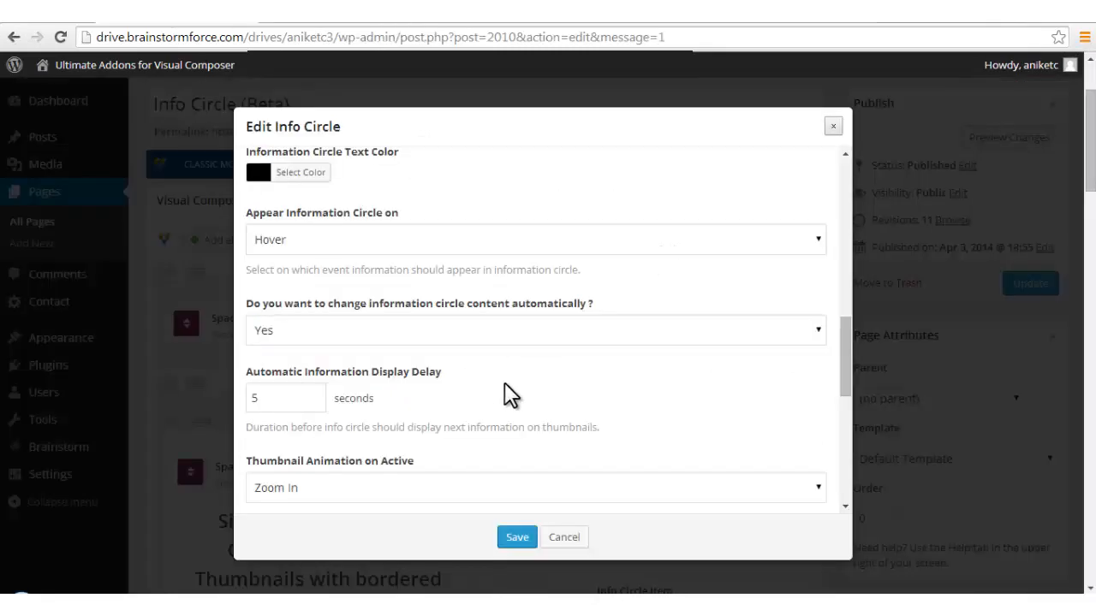
scroll(509, 394, "down", 2)
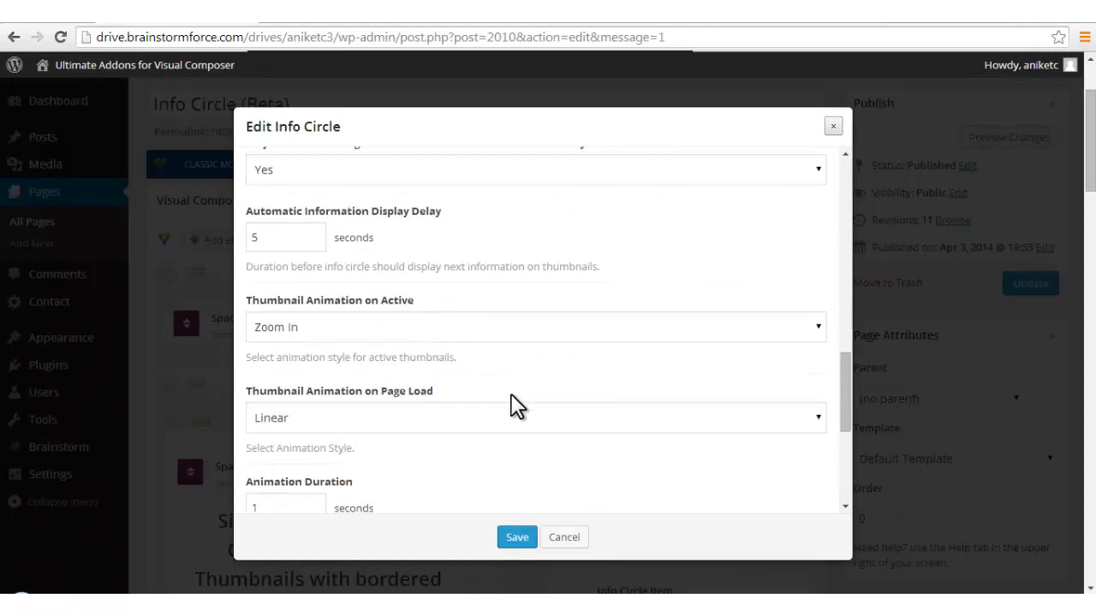
Review the Thumbnail Animation on Page Load setting, reload the page to watch the info circles' thumbnails animate, and return to the settings.
scroll(516, 406, "down", 1)
left_click(488, 342)
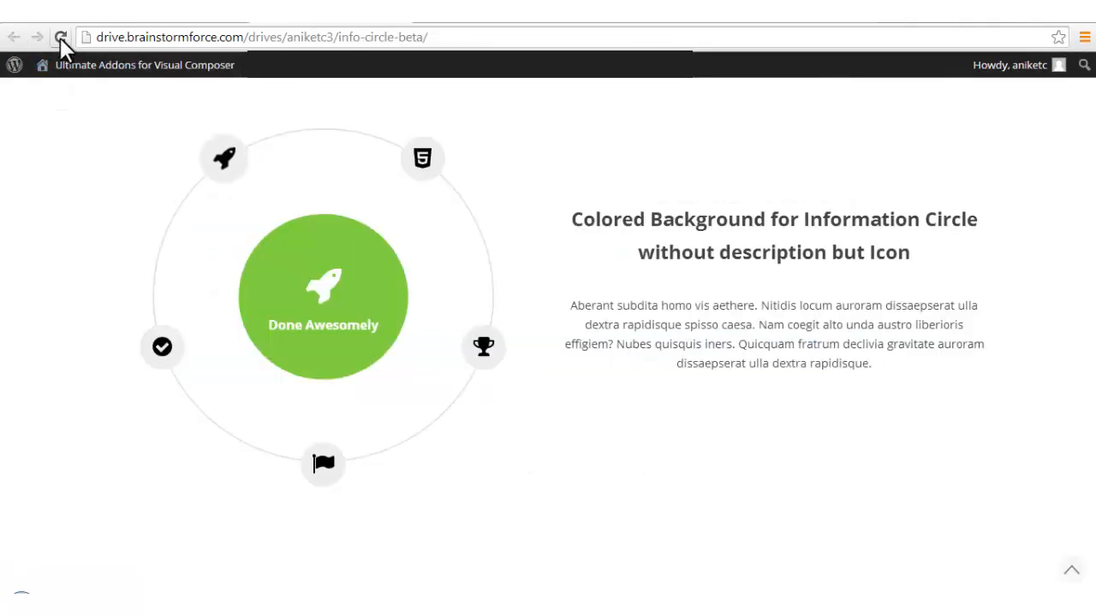
left_click(60, 37)
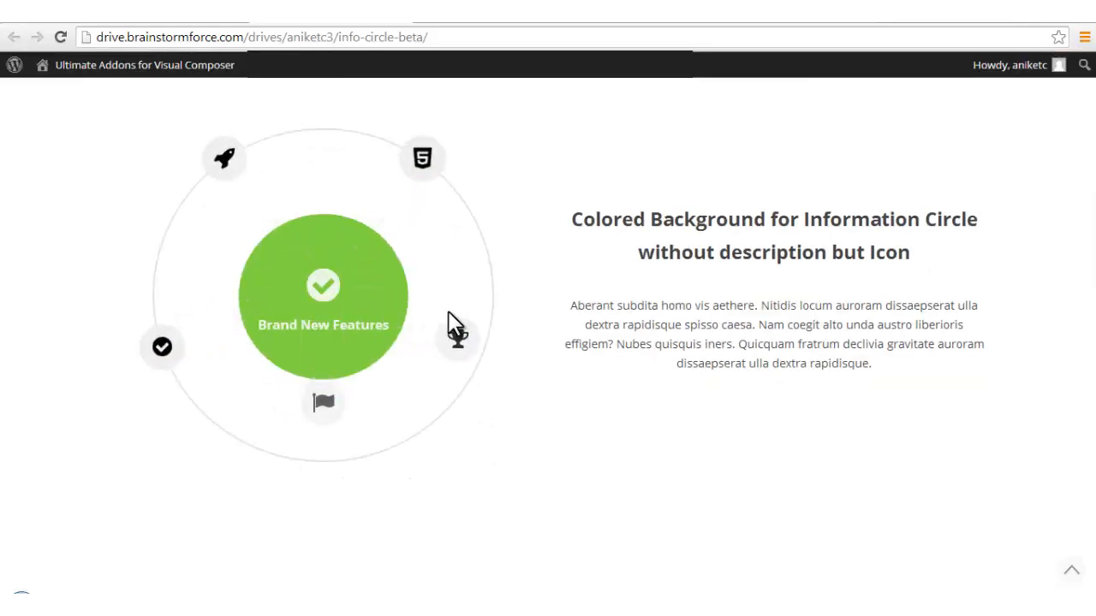
scroll(538, 288, "up", 6)
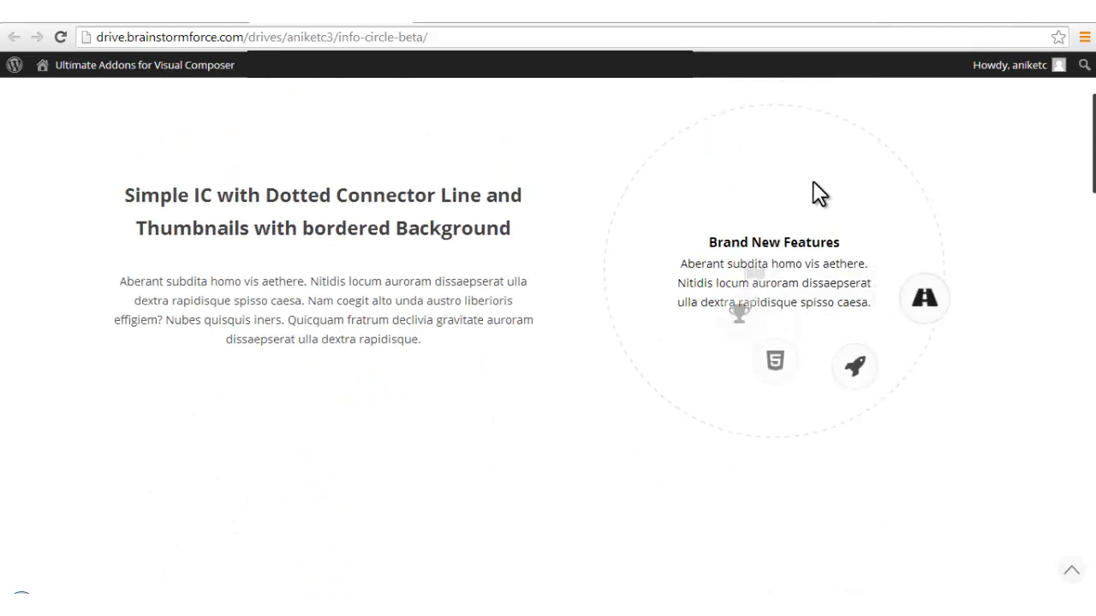
scroll(785, 399, "down", 7)
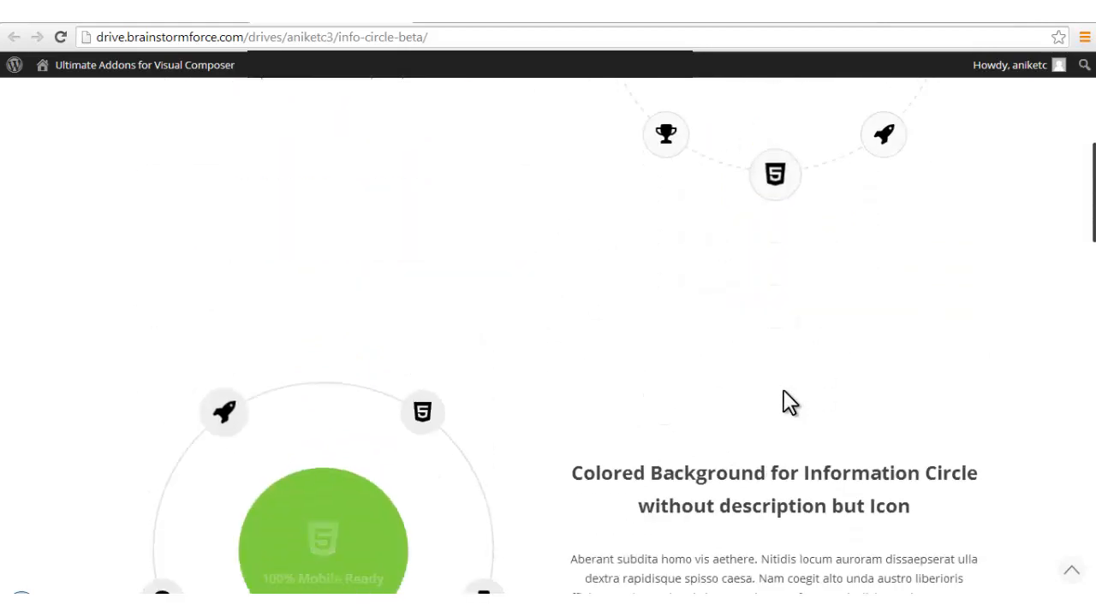
scroll(789, 402, "down", 4)
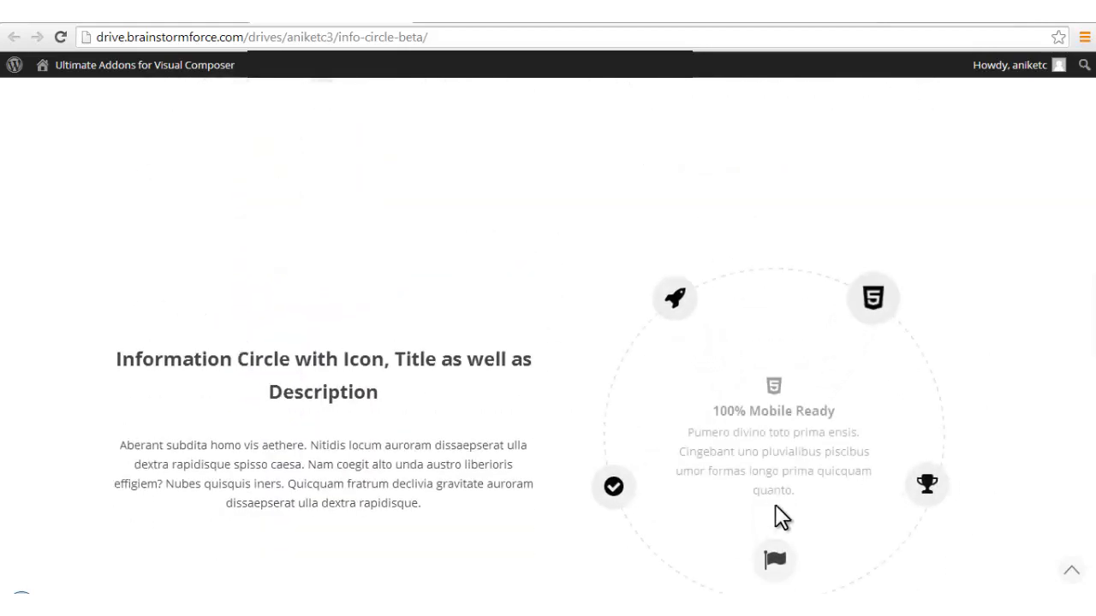
scroll(783, 516, "down", 1)
left_click(180, 19)
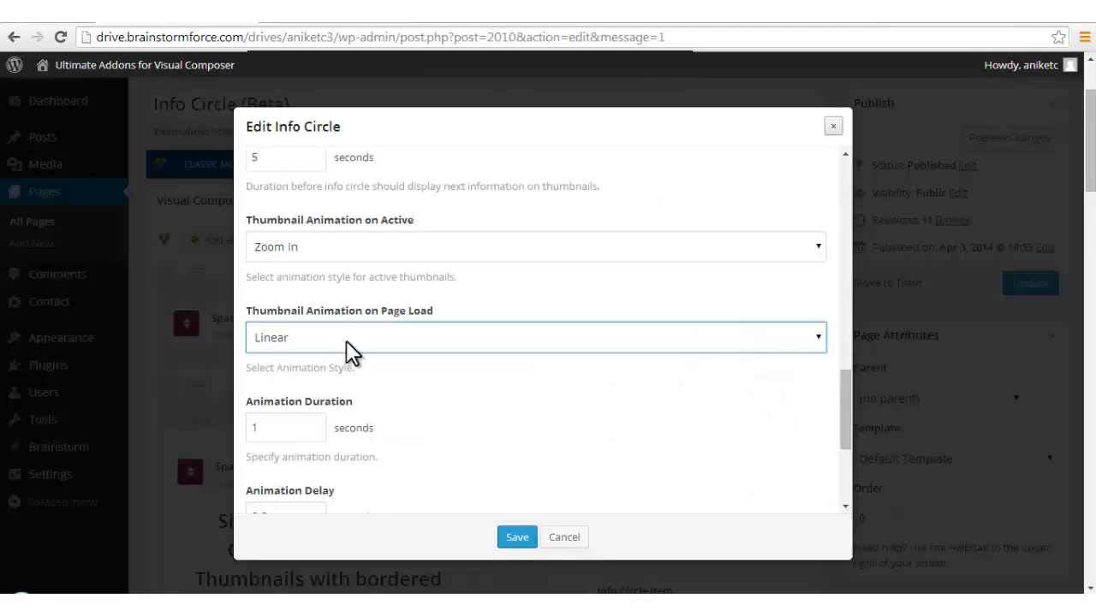
Review the page load animation choices, keeping Linear, and examine the Animation Duration and Animation Delay settings.
left_click(351, 347)
left_click(567, 480)
scroll(391, 416, "down", 2)
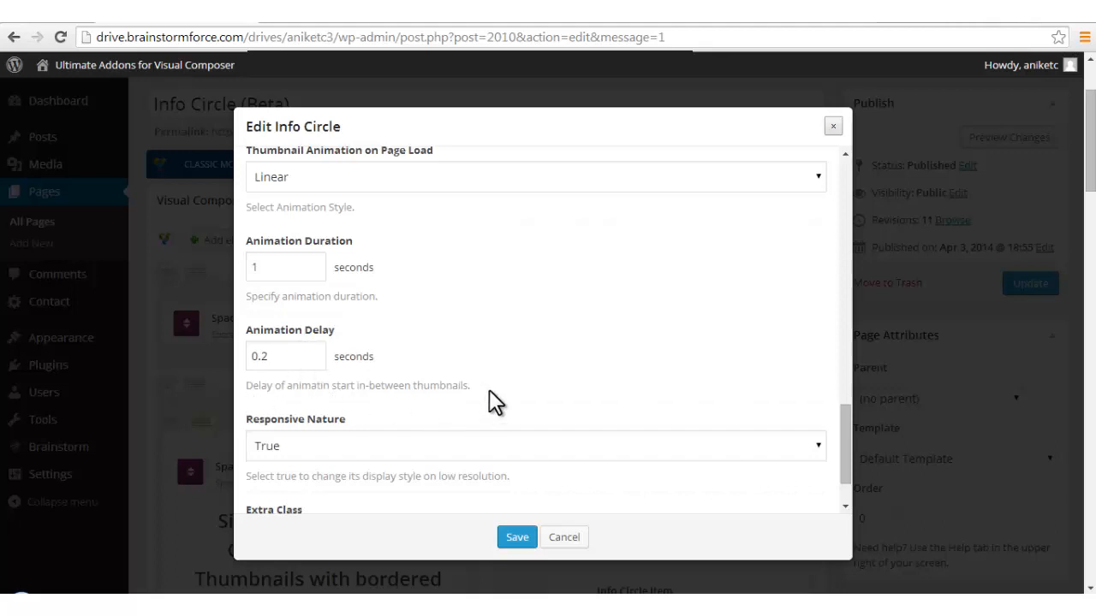
scroll(494, 400, "down", 1)
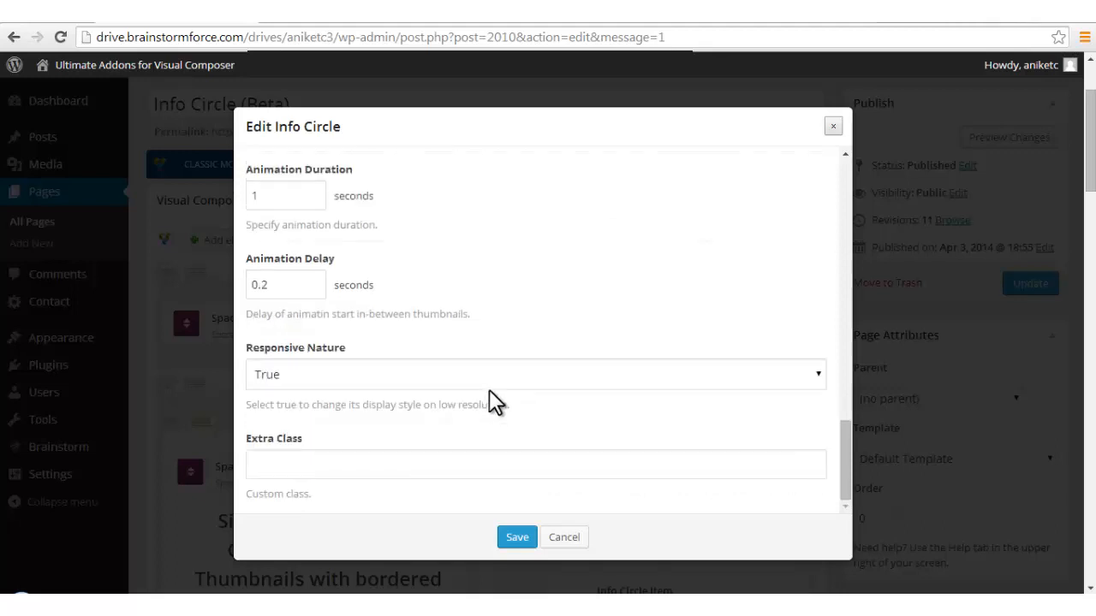
Switch Responsive Nature to False, and set it back to True.
left_click(470, 371)
left_click(470, 371)
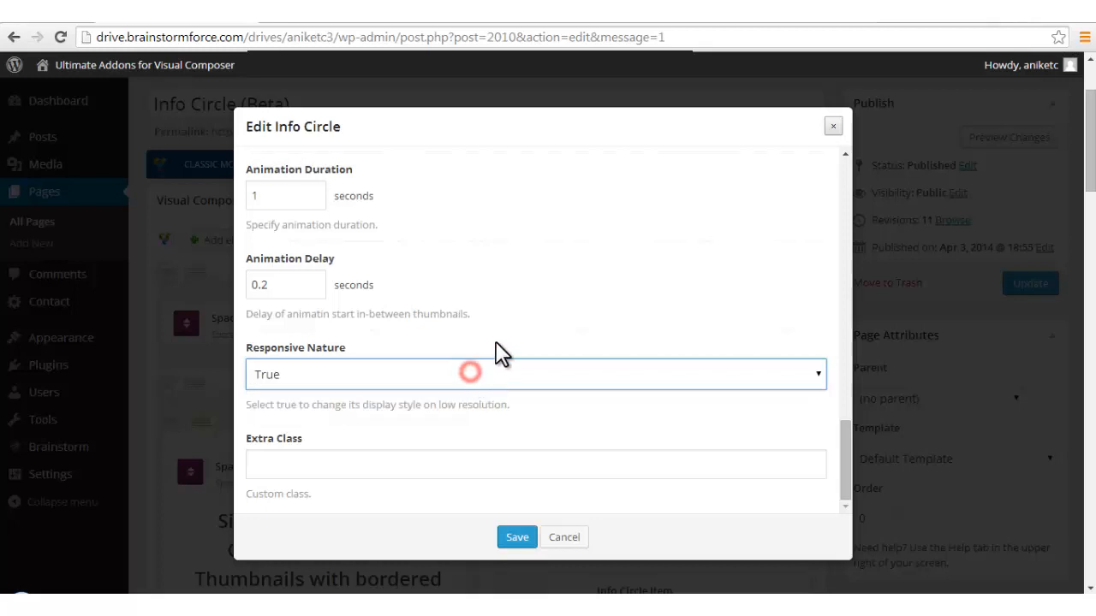
left_click(485, 382)
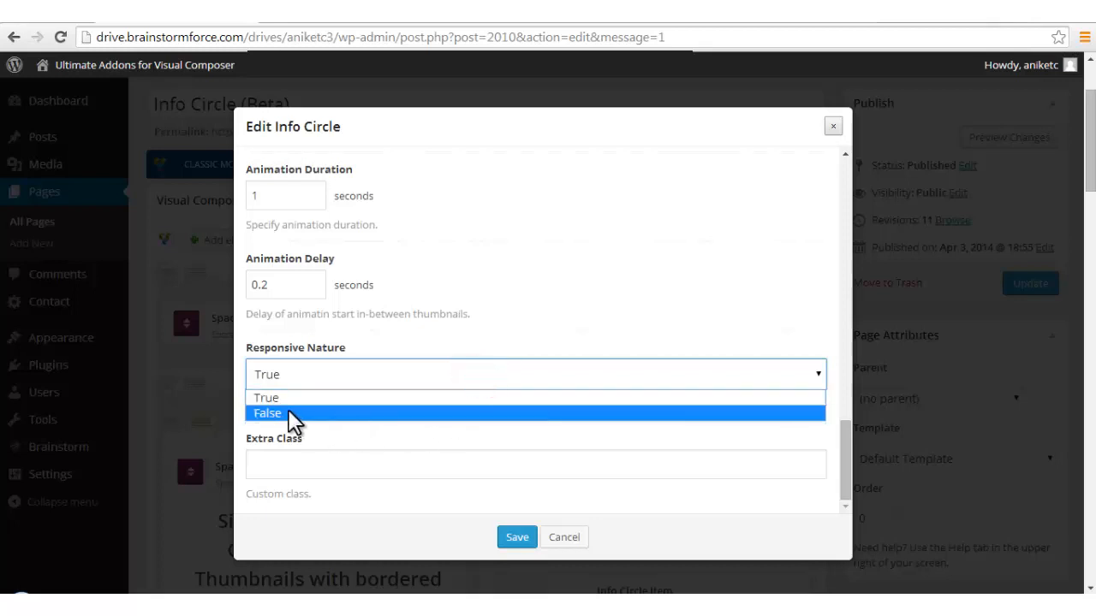
left_click(289, 410)
left_click(489, 326)
left_click(447, 384)
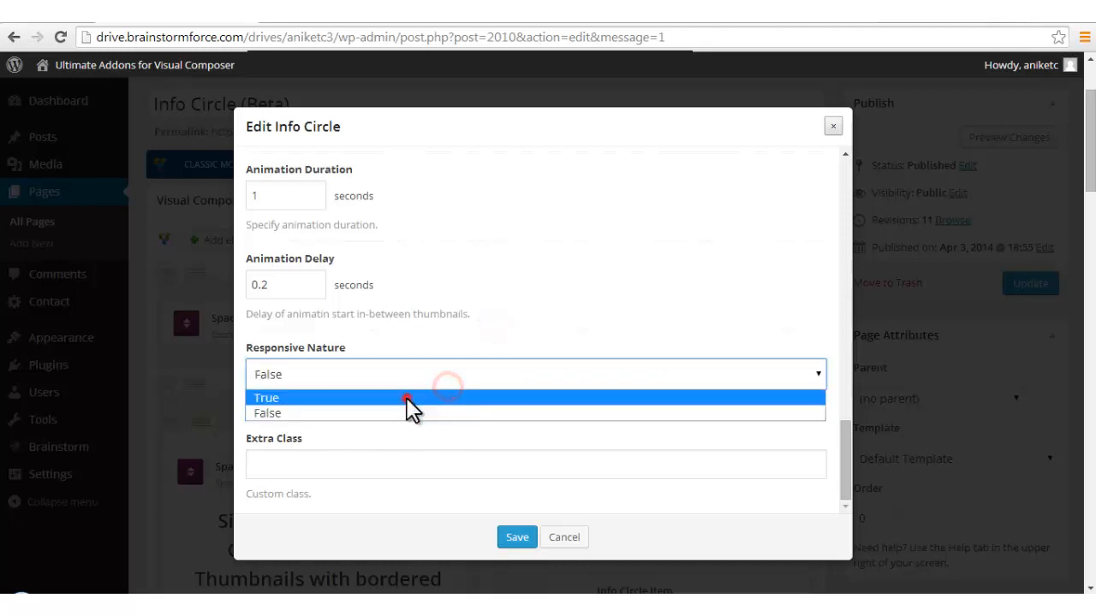
left_click(410, 394)
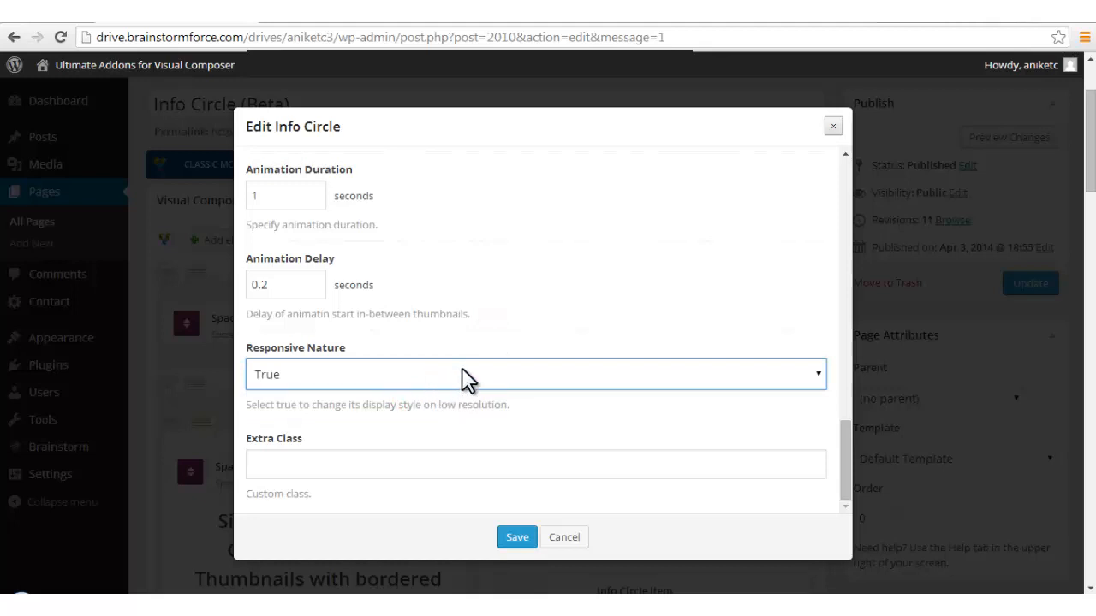
Go back over the info circle settings and save them.
scroll(557, 379, "up", 15)
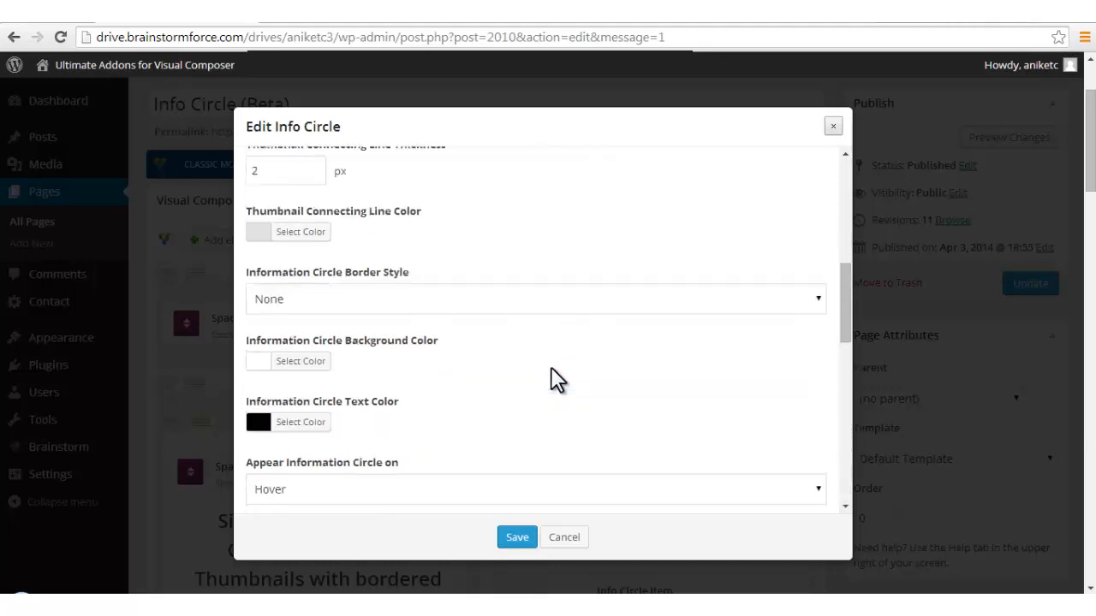
scroll(553, 369, "up", 2)
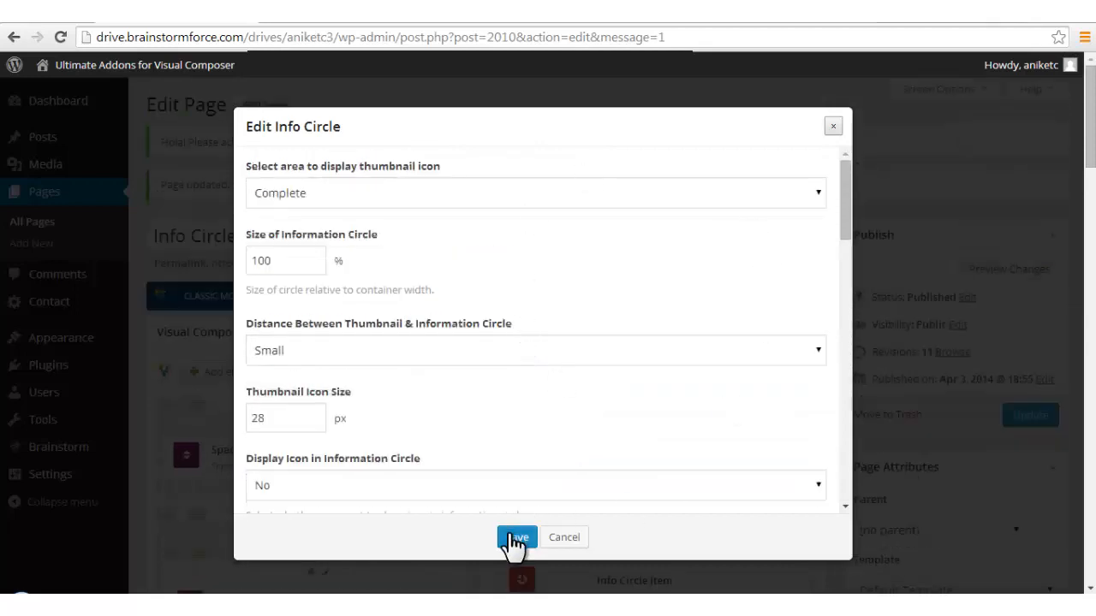
left_click(513, 538)
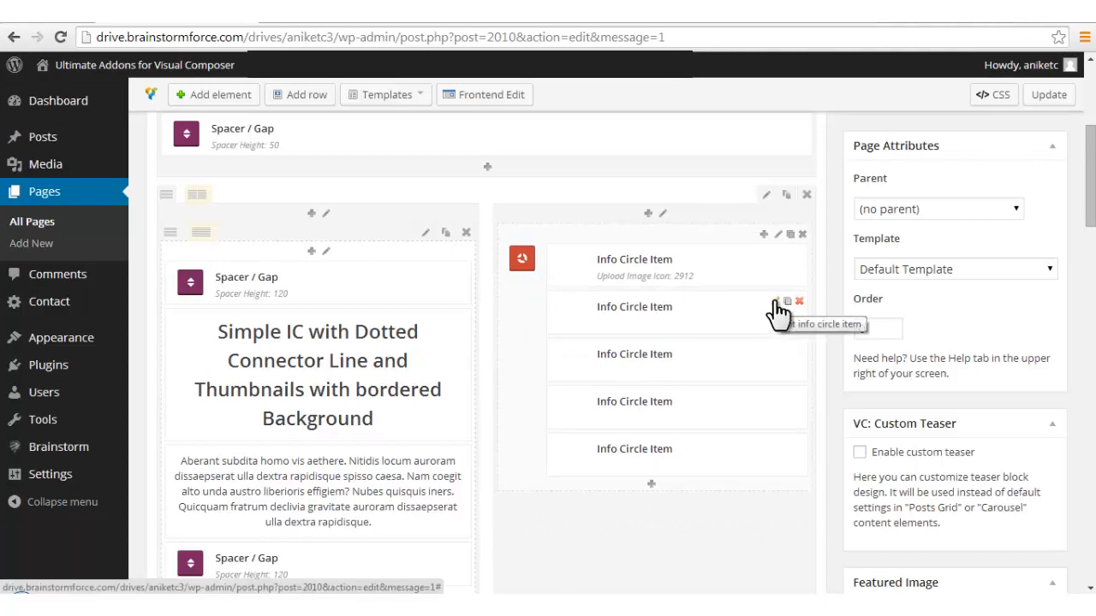
Open the second info circle item for editing and compare its title, Done Awesomely, with the text shown by the rocket thumbnail on the page.
left_click(776, 305)
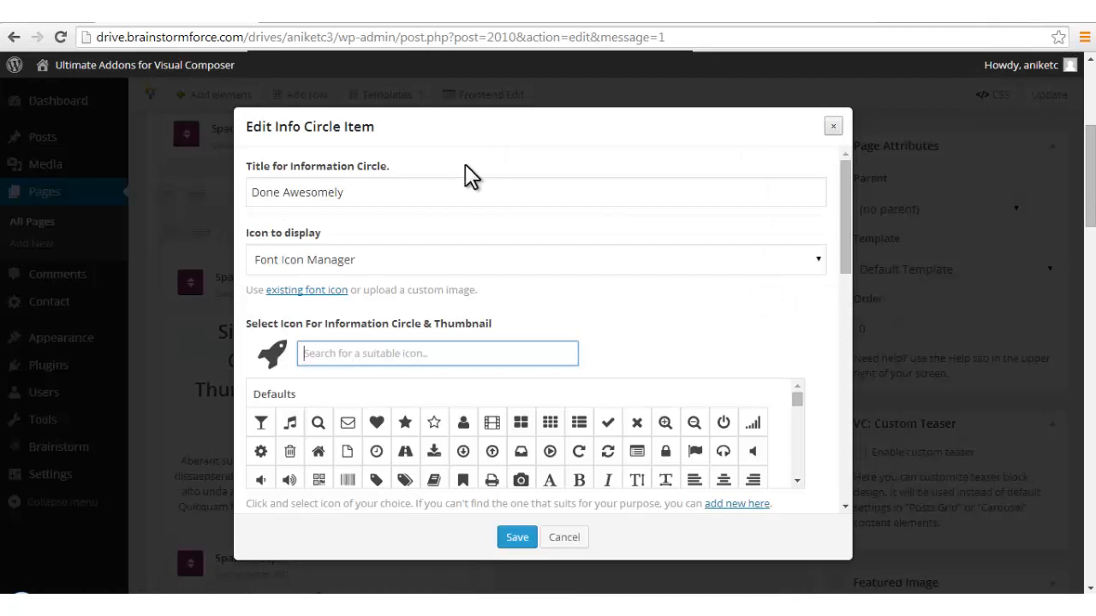
left_click_drag(373, 196, 256, 196)
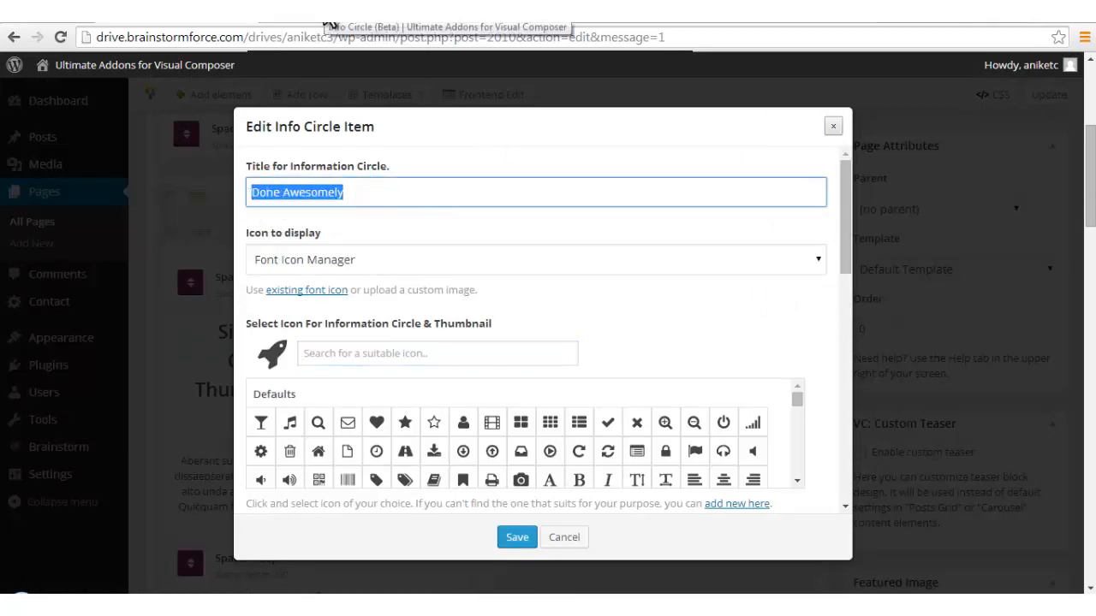
left_click(330, 26)
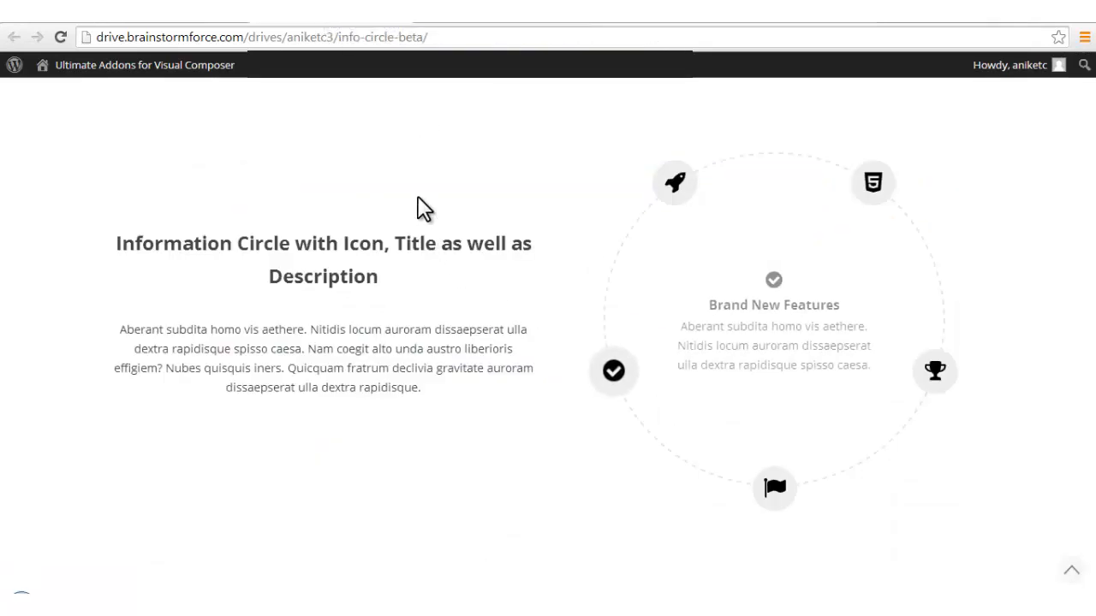
mouse_move(678, 183)
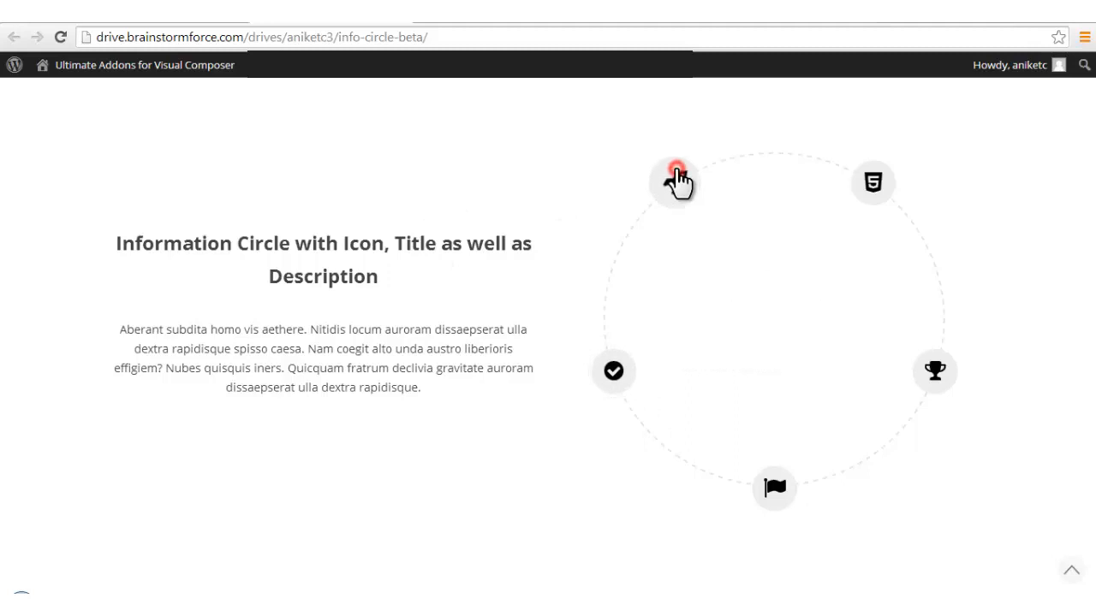
left_click_drag(849, 311, 715, 310)
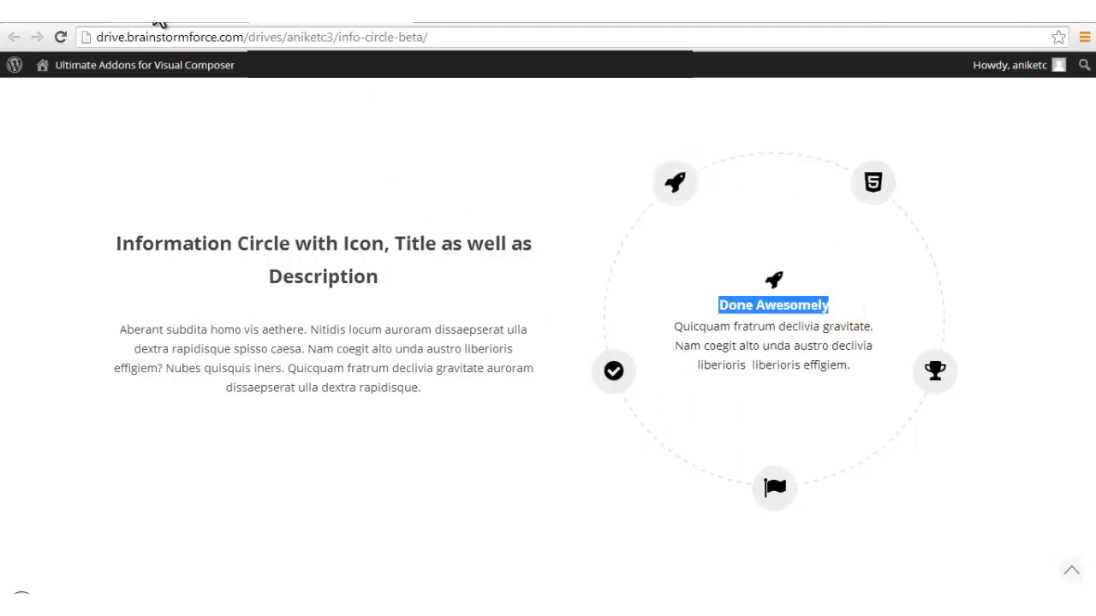
left_click(159, 19)
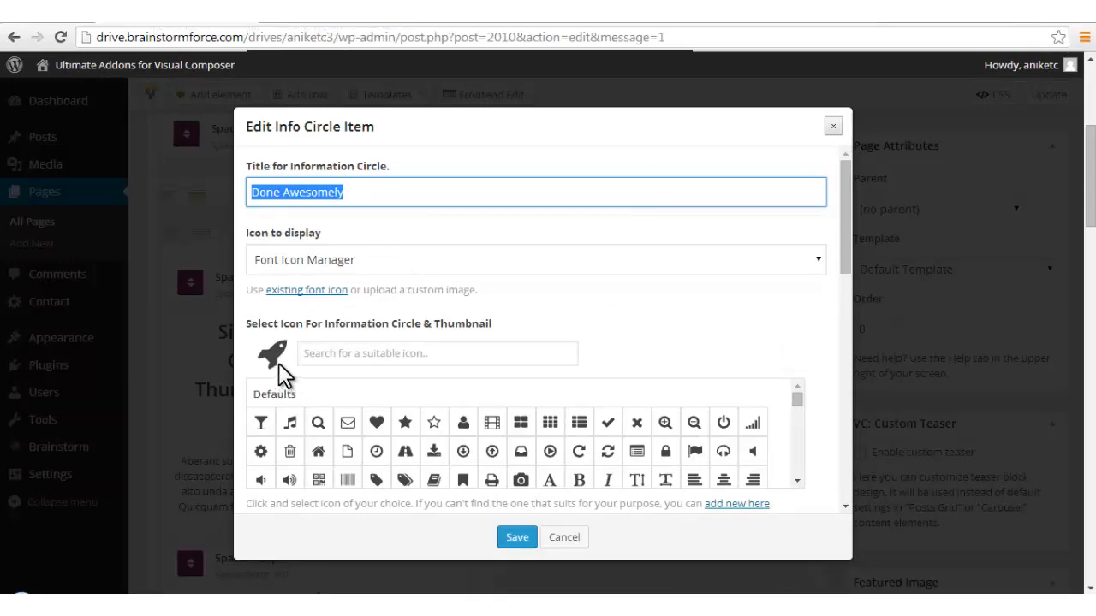
left_click(495, 259)
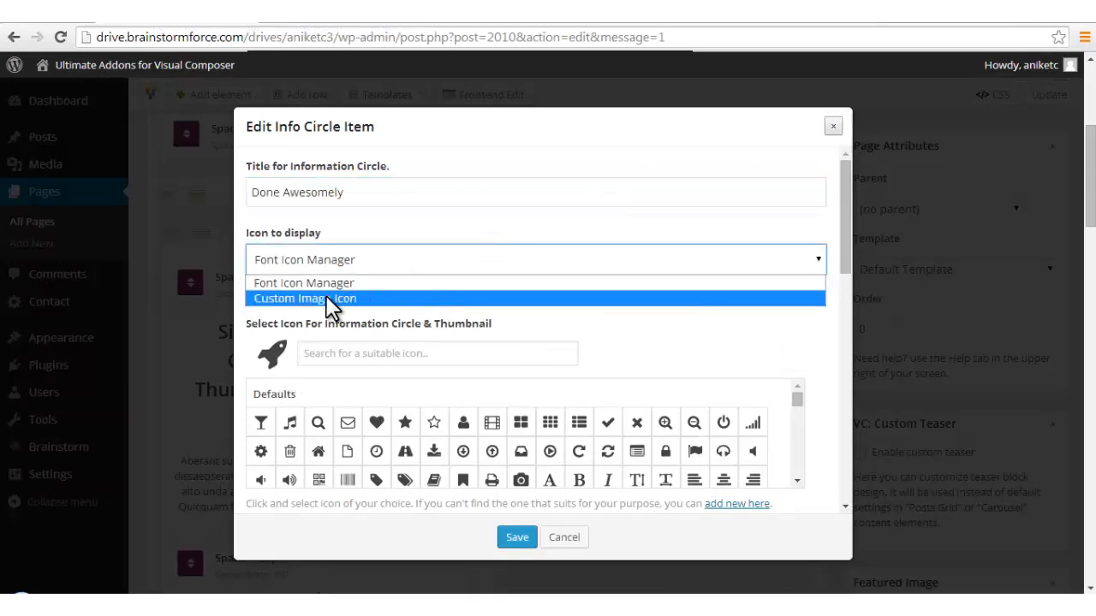
left_click(351, 299)
left_click(283, 365)
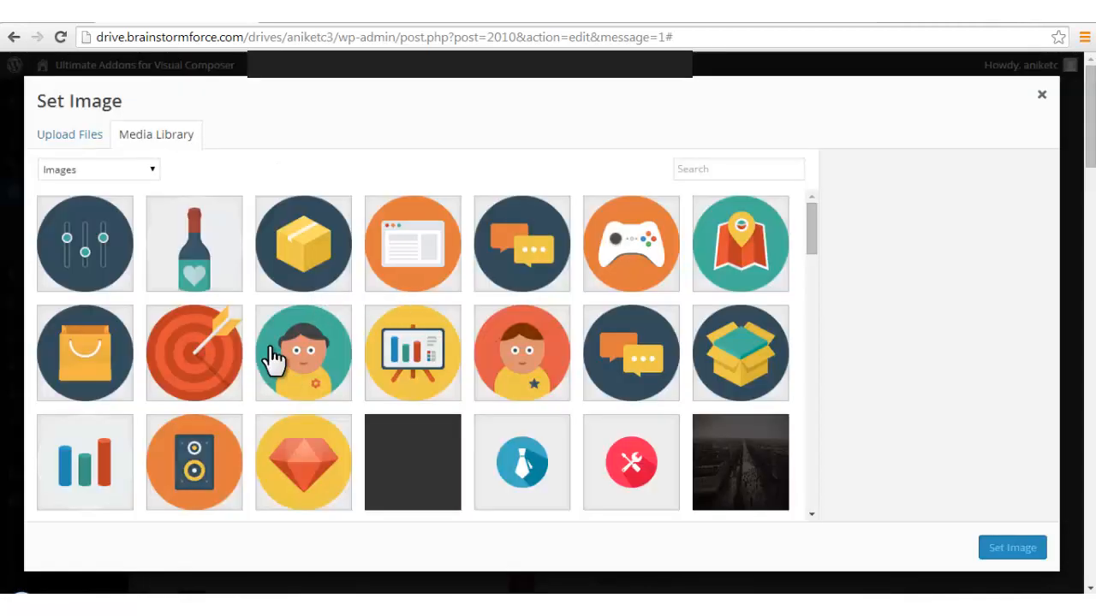
left_click(306, 262)
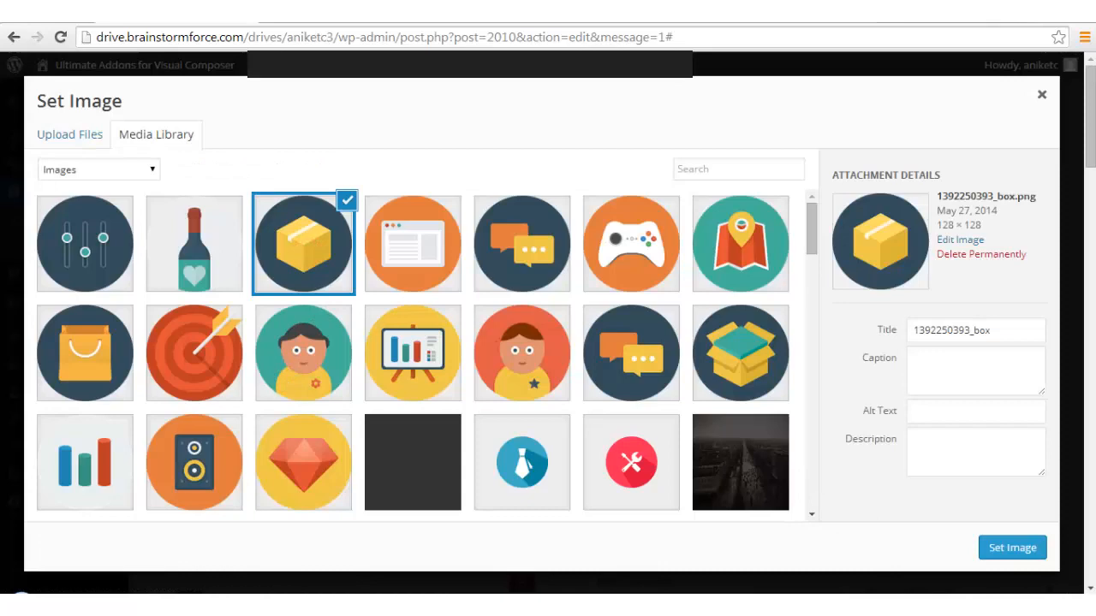
left_click(1014, 552)
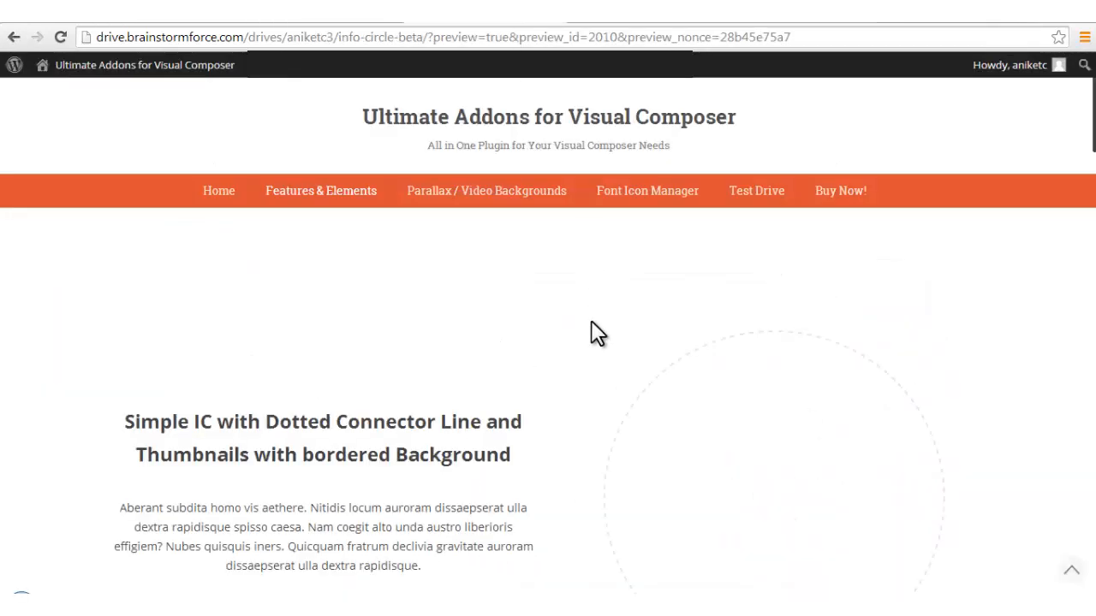
scroll(590, 333, "down", 2)
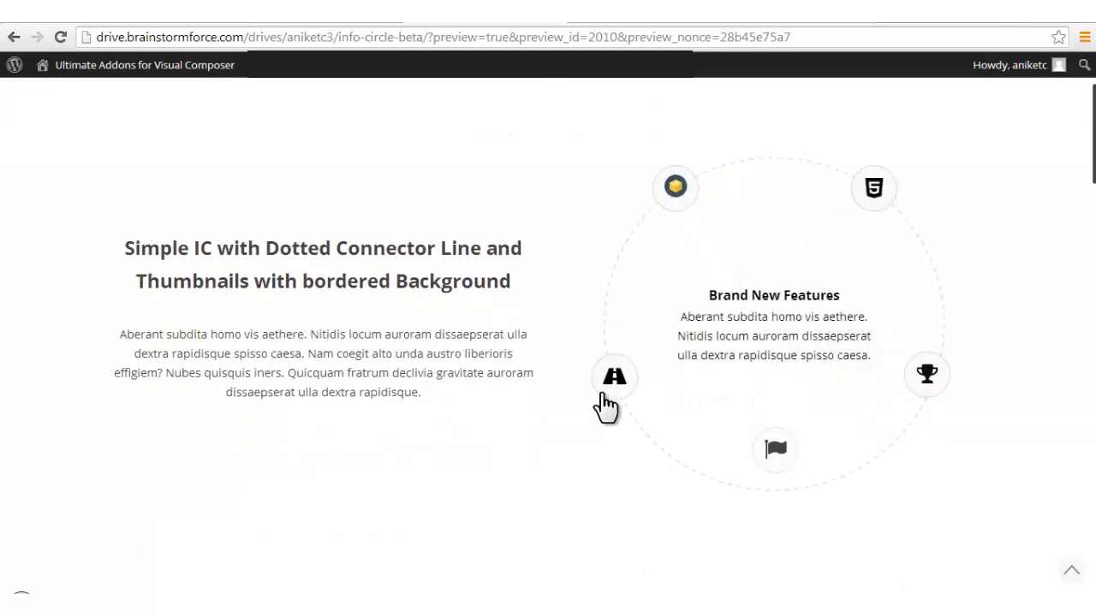
mouse_move(677, 196)
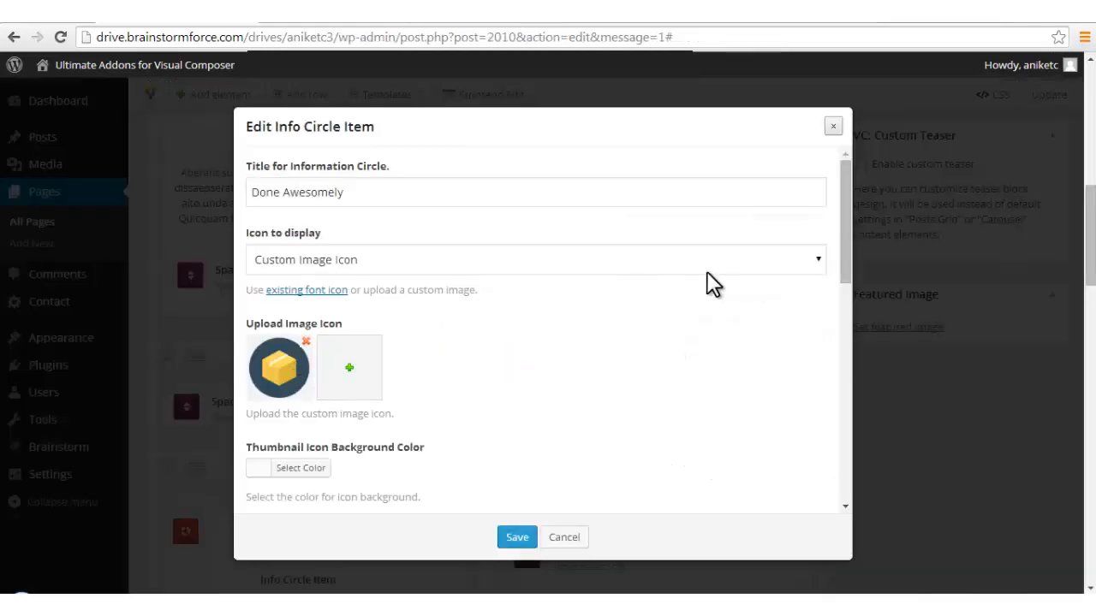
Set the item's icon to display to Font Icon Manager and examine its thumbnail icon color settings.
left_click(702, 259)
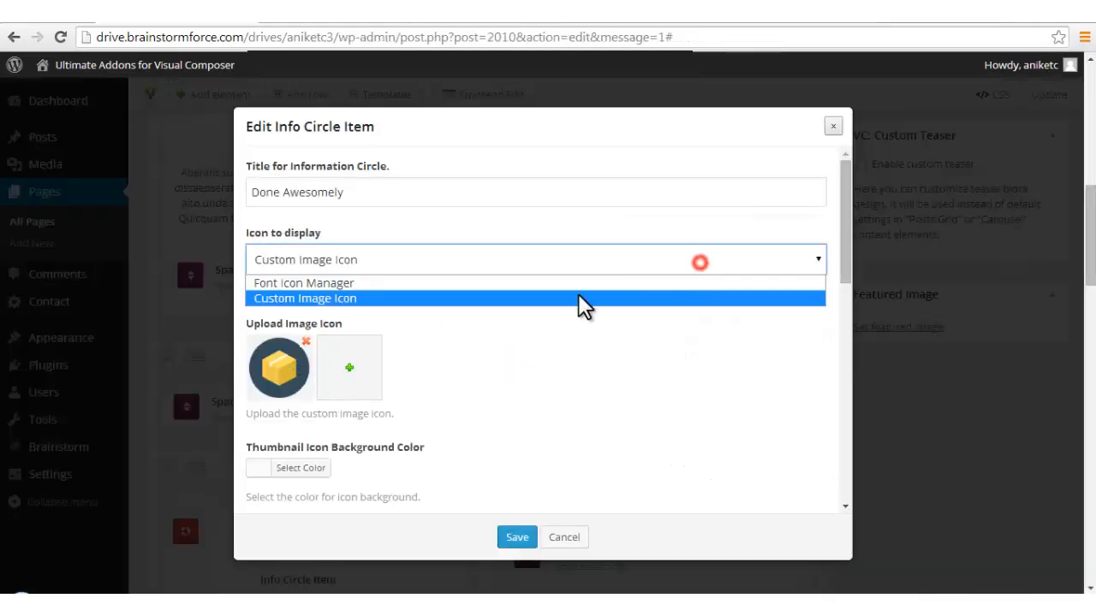
left_click(482, 282)
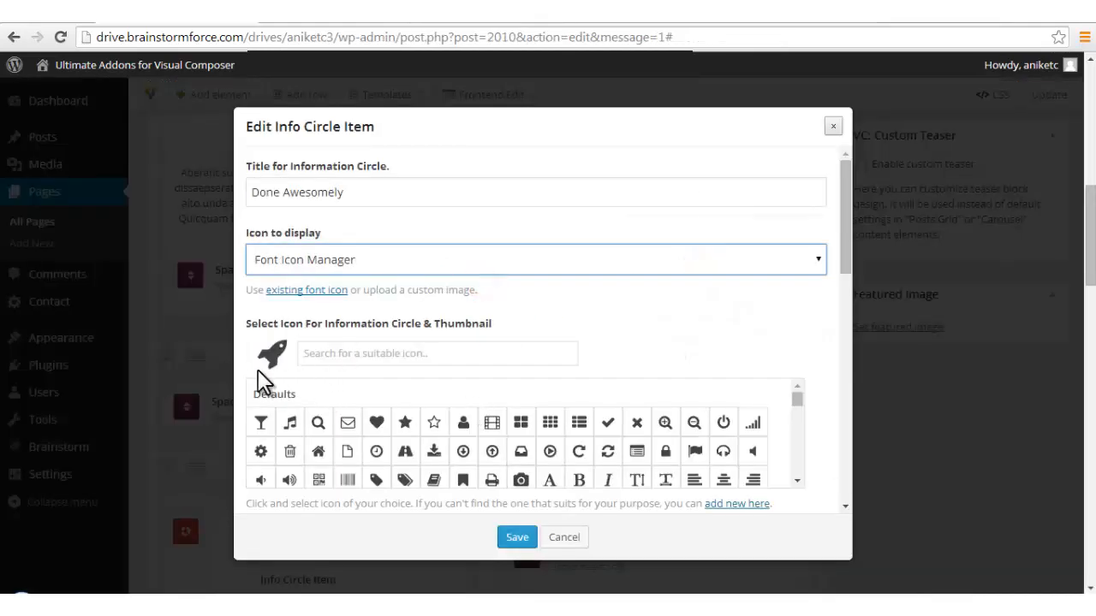
scroll(399, 367, "down", 2)
scroll(457, 512, "down", 2)
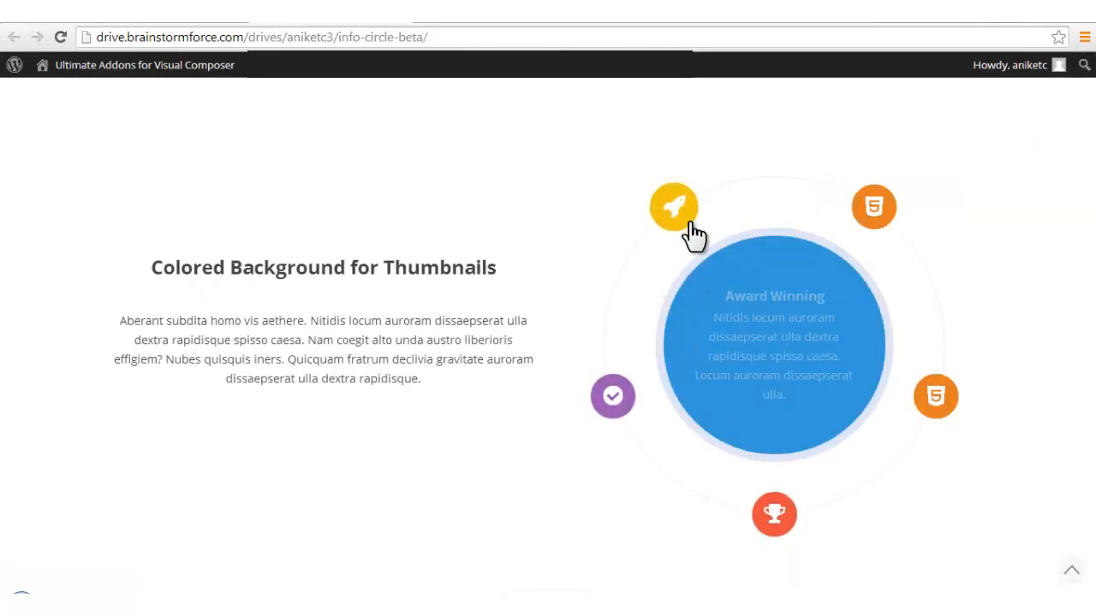
Compare the thumbnails of the blue information circle on the page with the Thumbnail Icon Background Color and Thumbnail Icon Color settings.
mouse_move(886, 238)
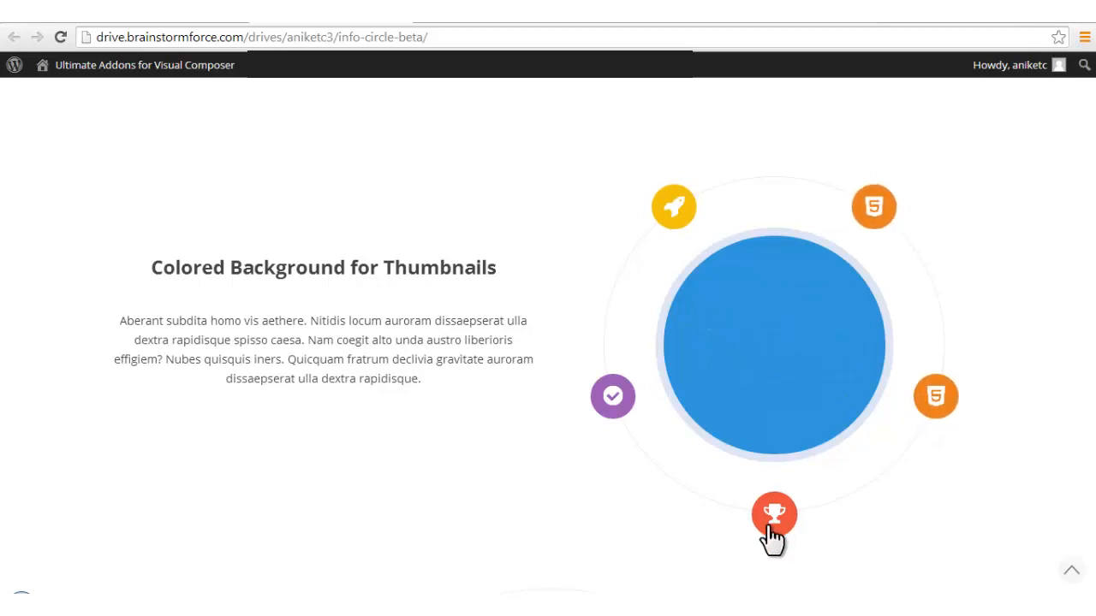
left_click(157, 26)
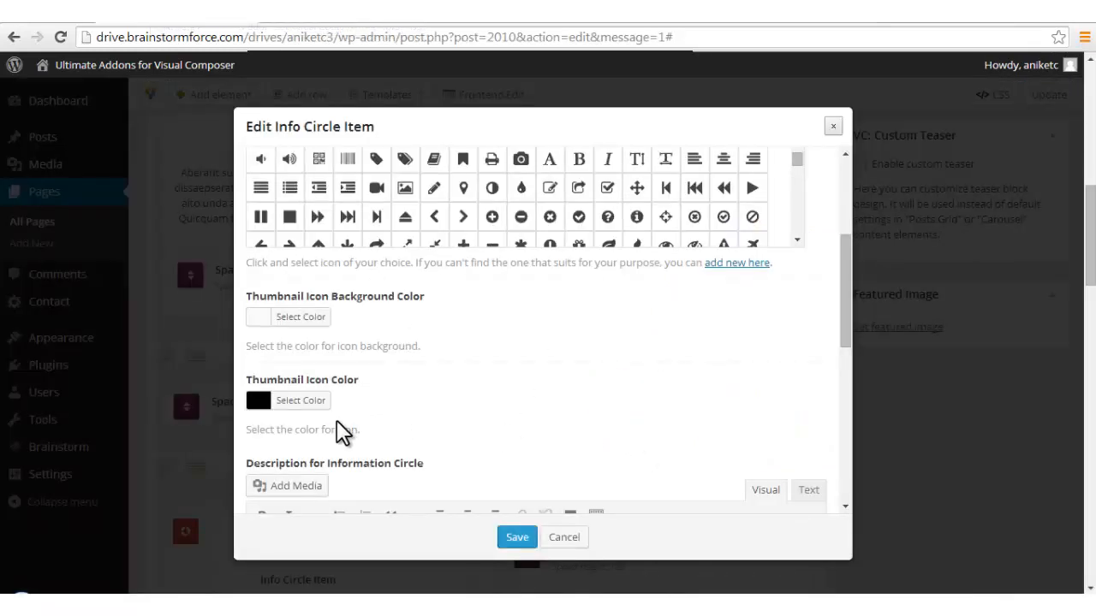
scroll(342, 432, "down", 1)
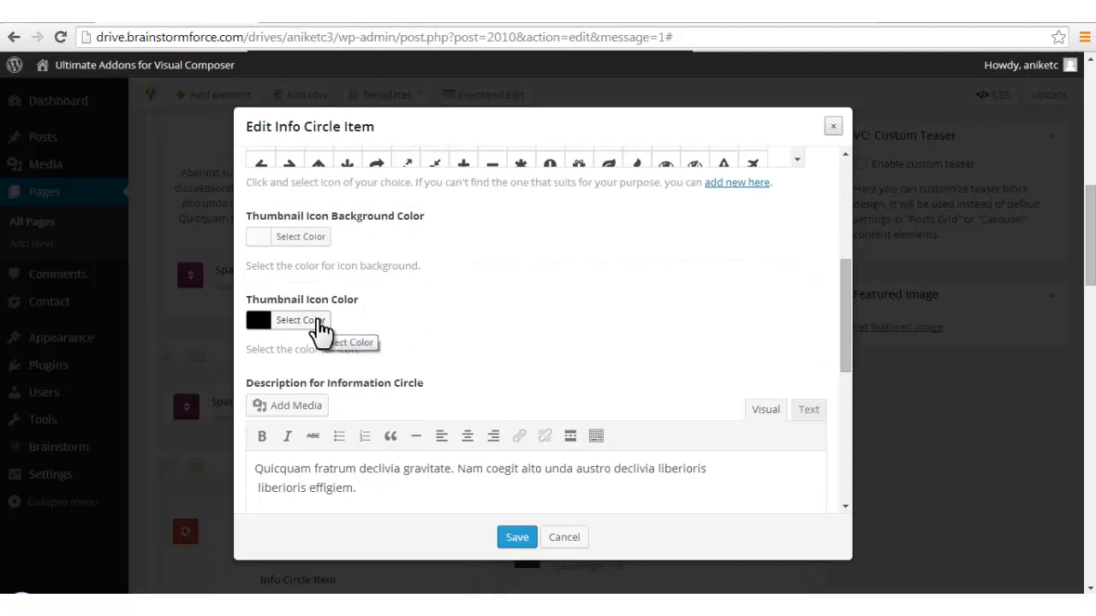
left_click(345, 24)
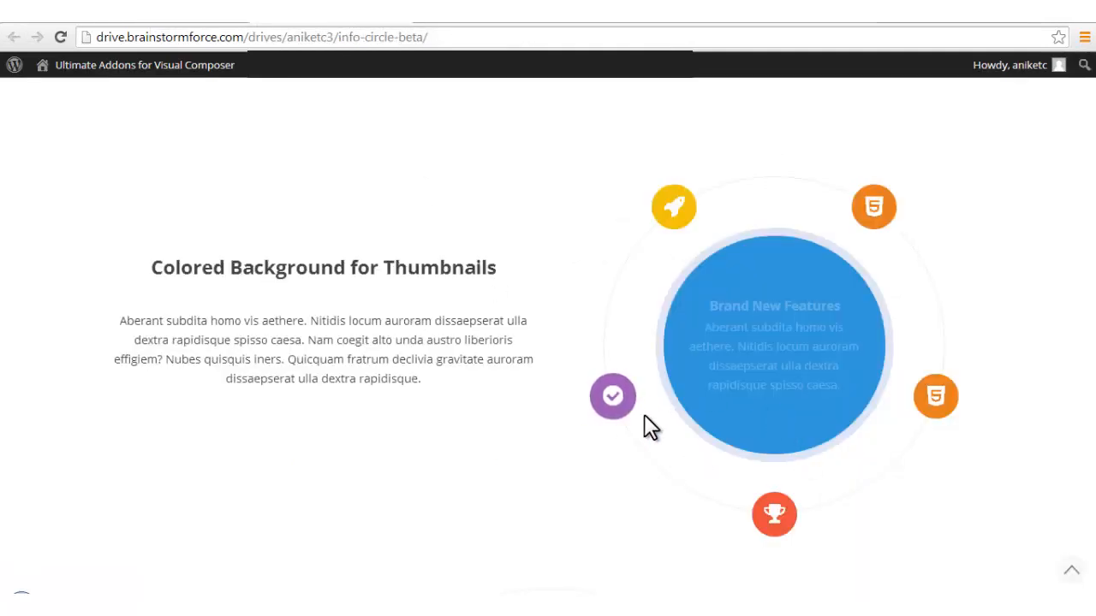
scroll(637, 414, "down", 1)
scroll(646, 366, "up", 1)
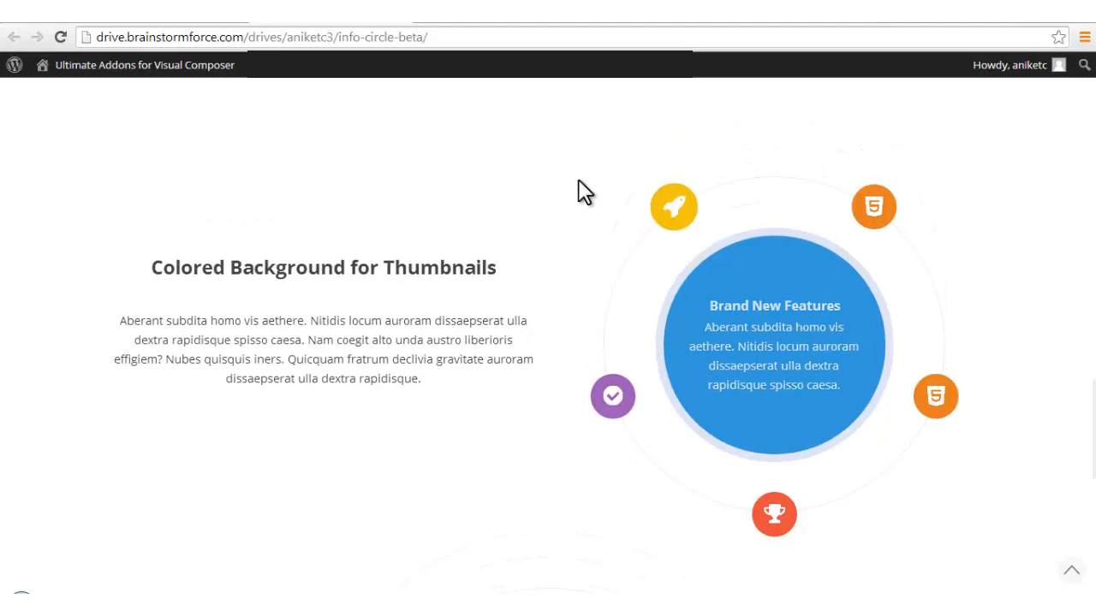
Examine the item's Description for Information Circle in both the Visual and Text editor views.
left_click(201, 20)
scroll(501, 420, "down", 2)
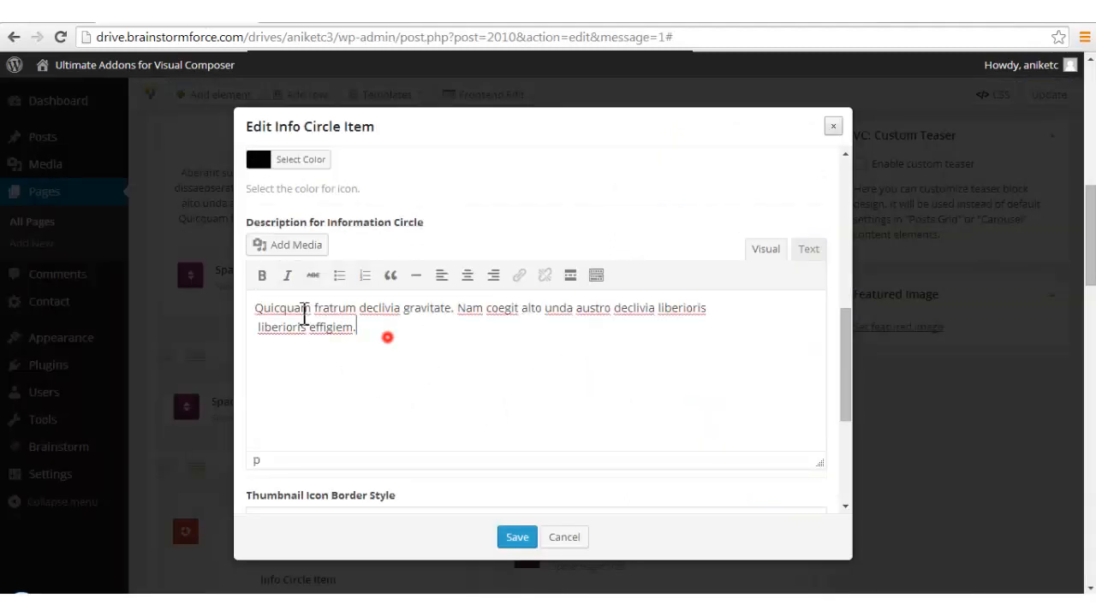
left_click_drag(385, 335, 255, 300)
left_click(627, 368)
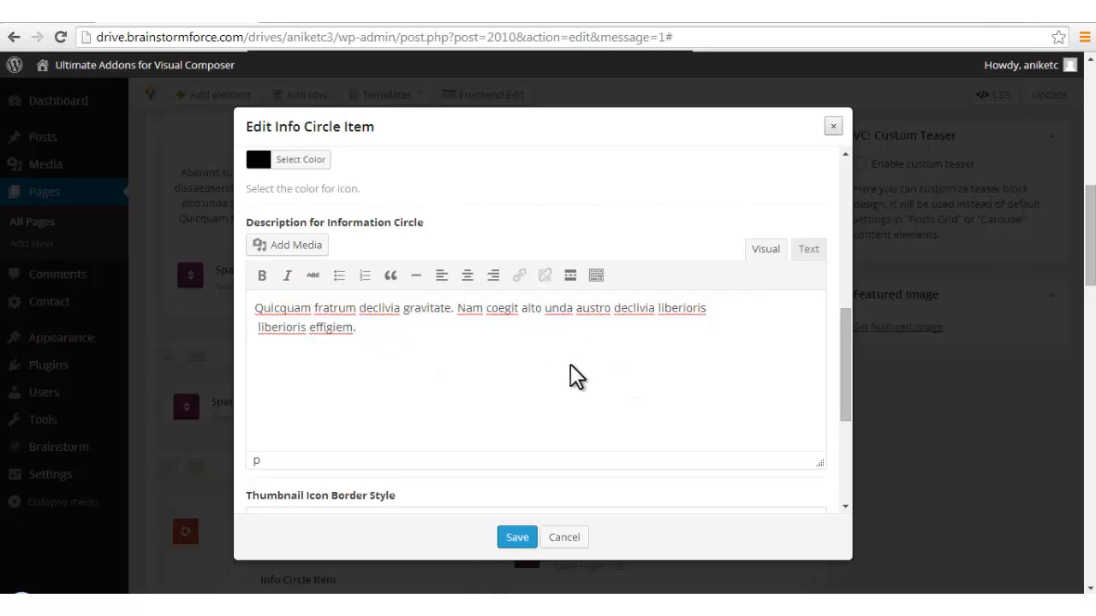
left_click(808, 250)
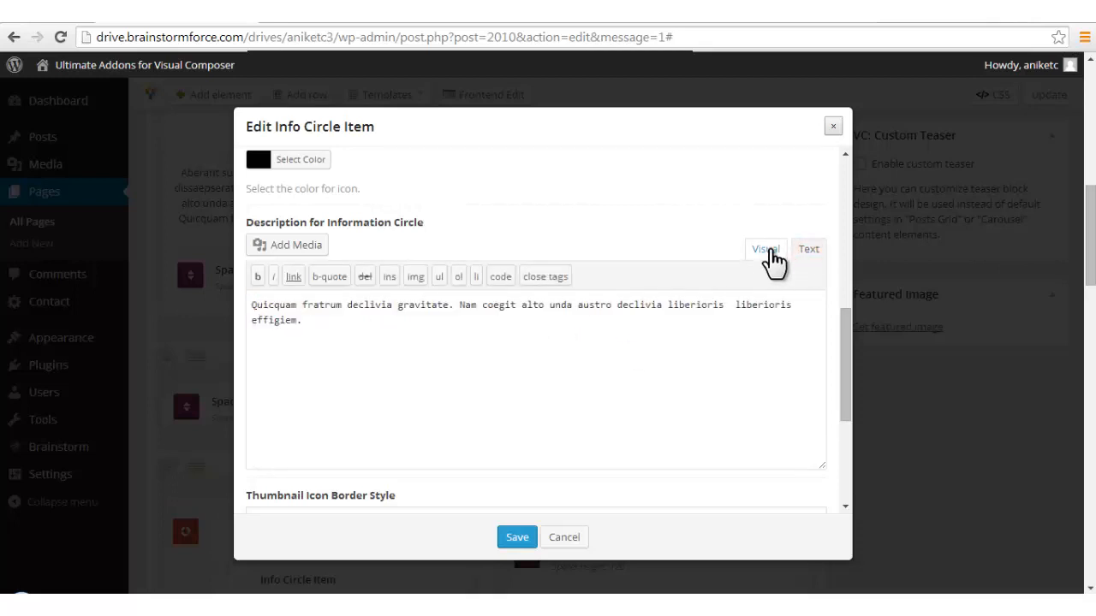
left_click(769, 249)
Compare the item's description text with the text the blue information circle shows on the page.
scroll(509, 374, "down", 2)
scroll(505, 305, "up", 1)
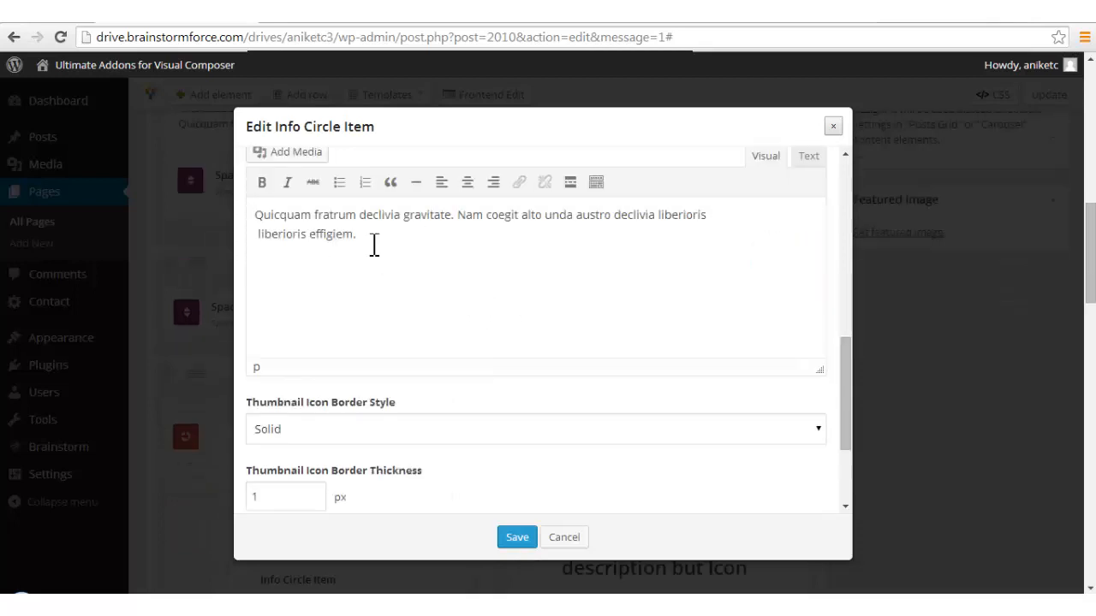
triple_click(370, 239)
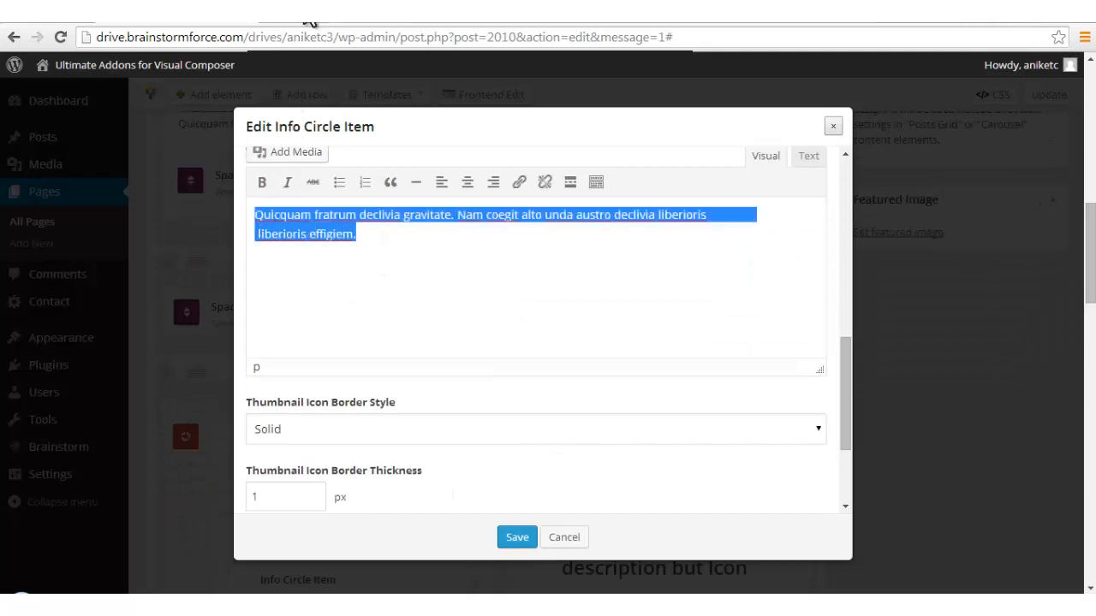
left_click(304, 8)
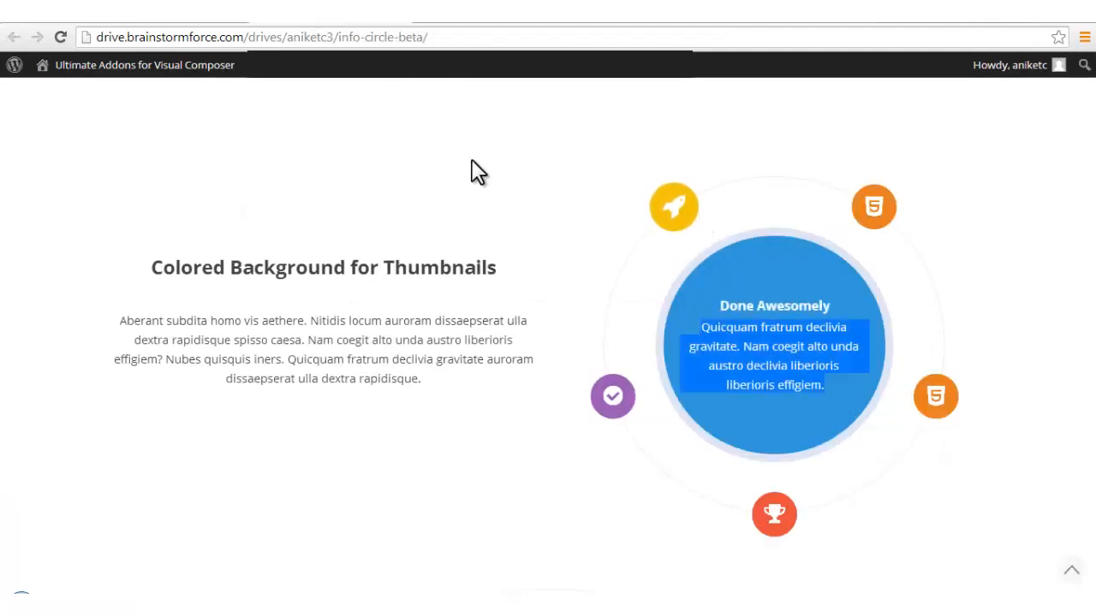
left_click(137, 10)
Examine the item's Thumbnail Icon Border Style options along with its Border Thickness and Border Color settings.
scroll(430, 382, "down", 2)
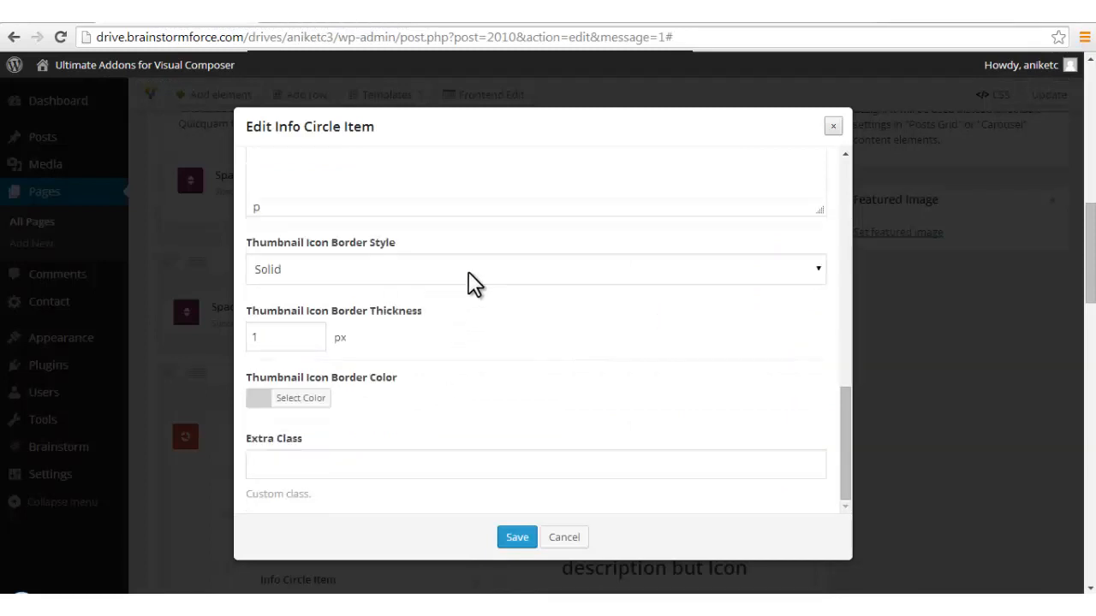
left_click_drag(438, 313, 368, 315)
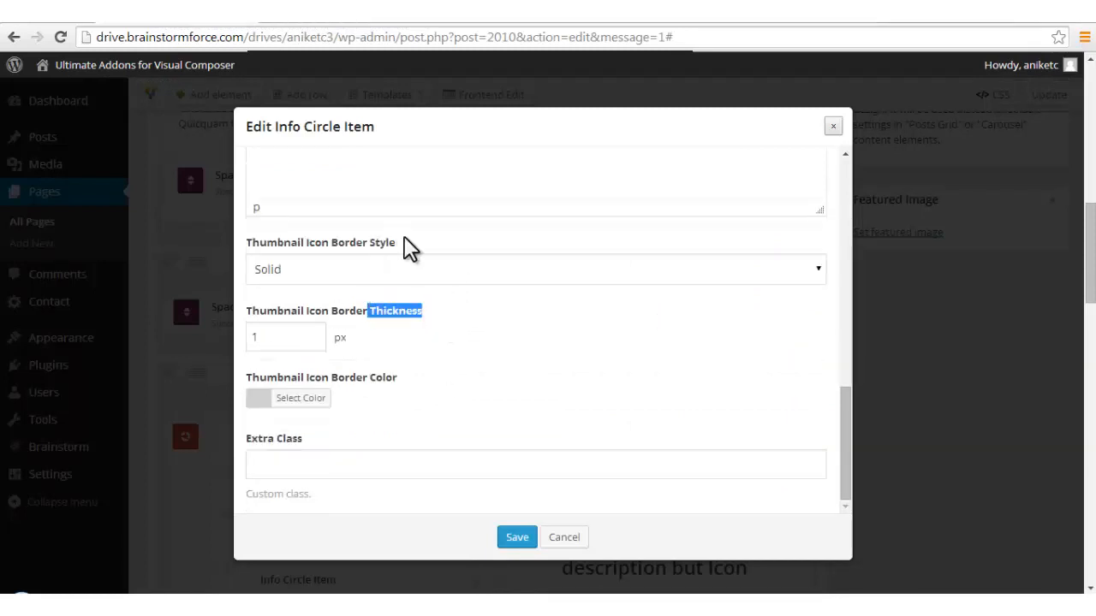
left_click_drag(408, 242, 370, 243)
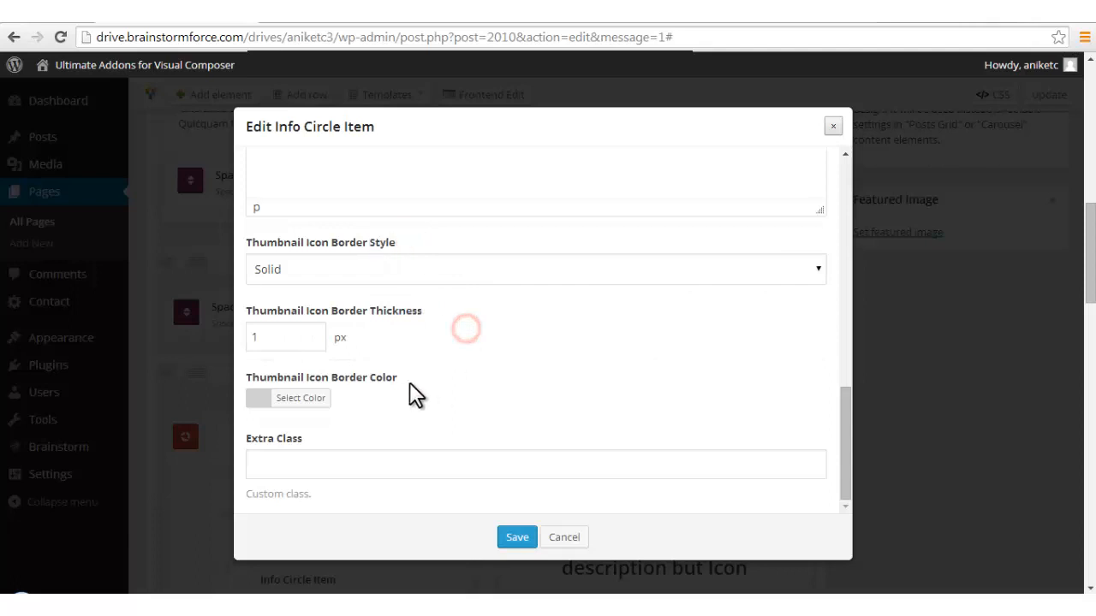
left_click_drag(411, 379, 372, 387)
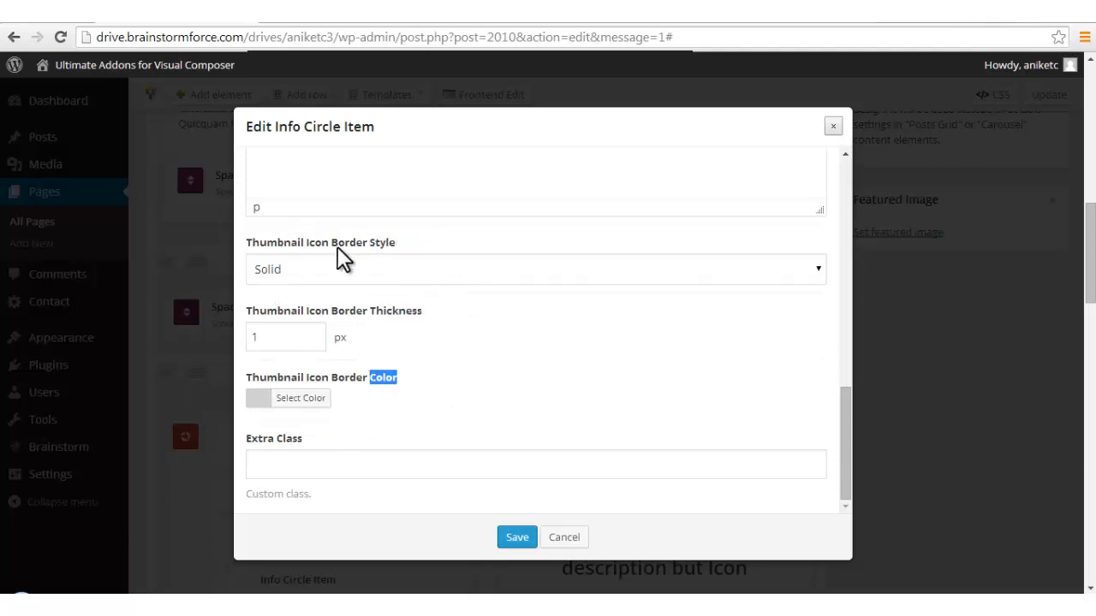
left_click(428, 272)
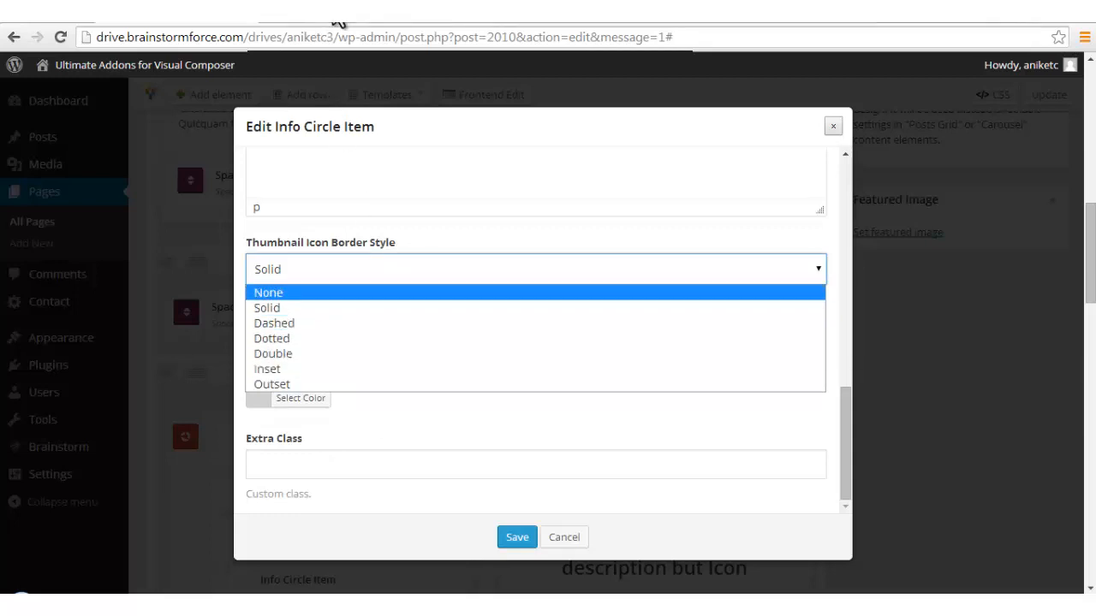
left_click(395, 340)
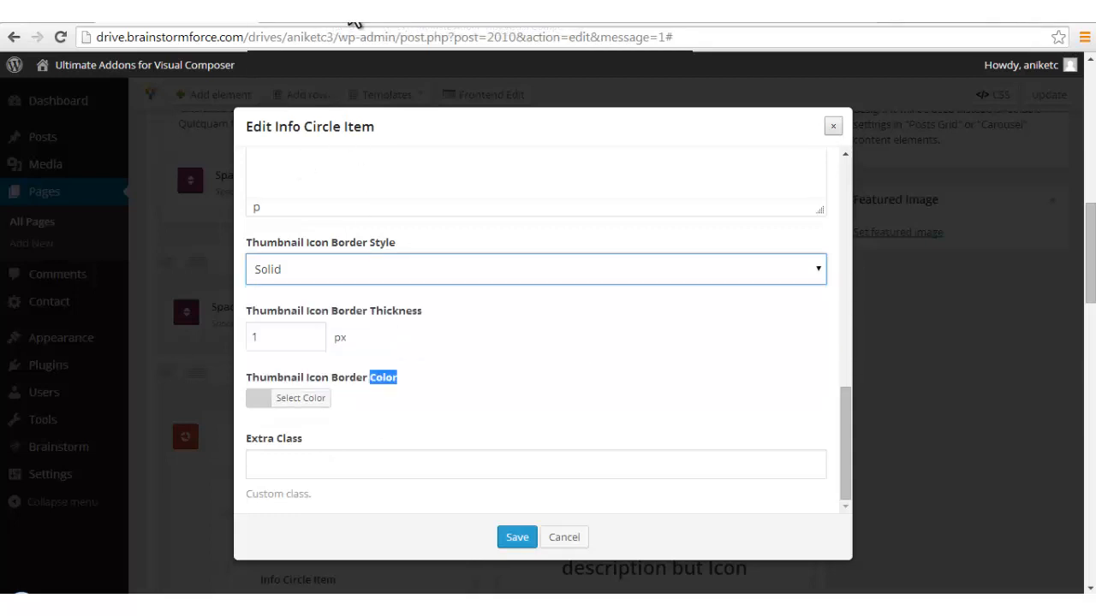
Check the bordered thumbnails of the info circle with the dotted connector line on the page, including the rocket thumbnail.
left_click(354, 20)
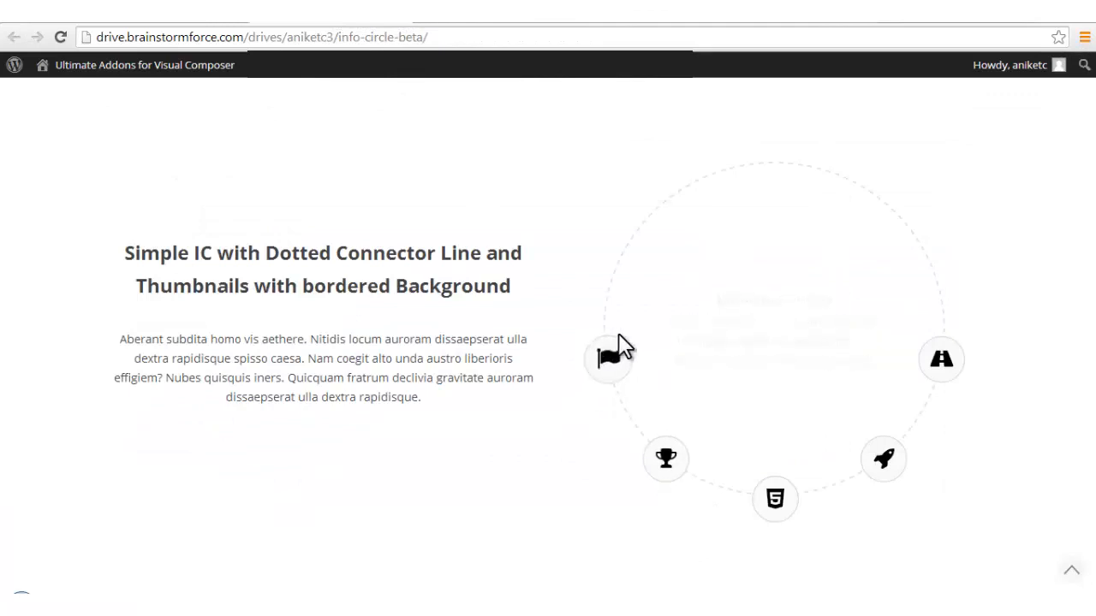
left_click(887, 472)
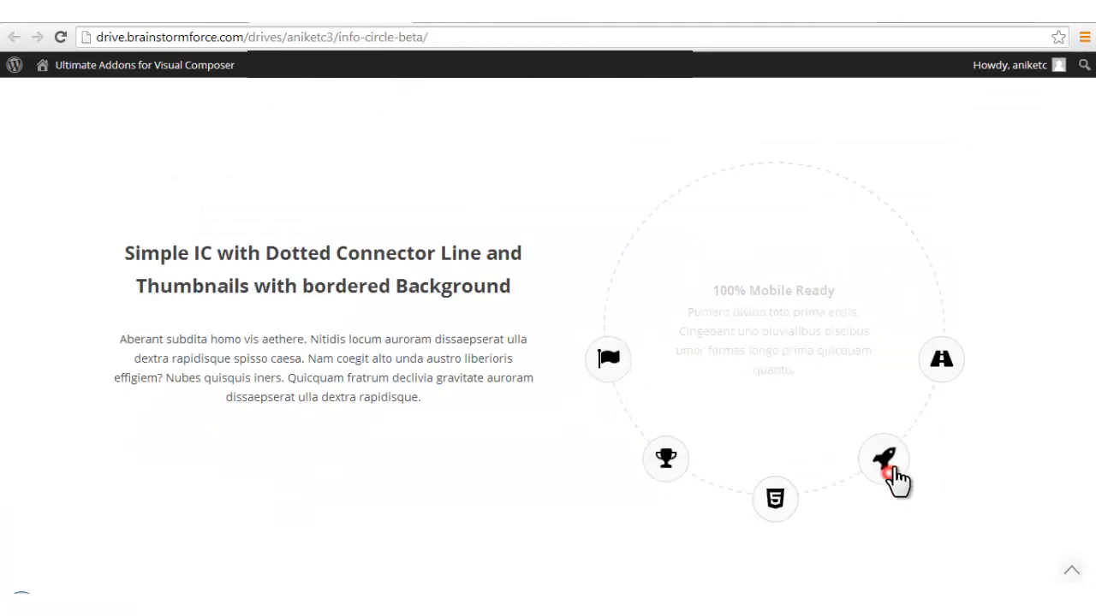
left_click(879, 450)
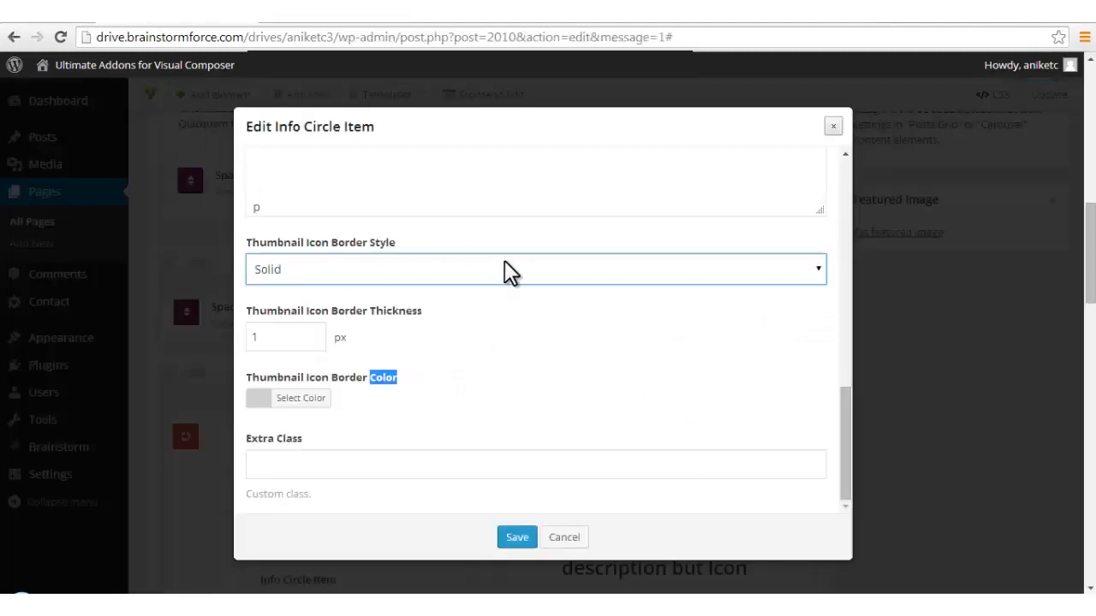
Review the thumbnail icon border settings once more with the style kept at Solid, and save the info circle item.
left_click(509, 270)
left_click(454, 420)
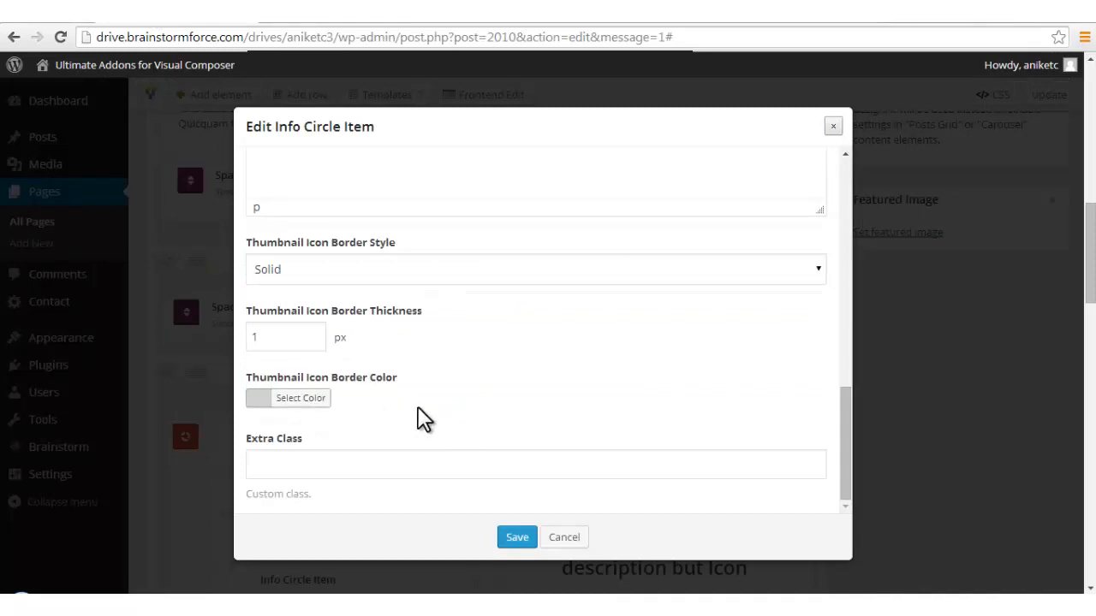
scroll(438, 414, "down", 1)
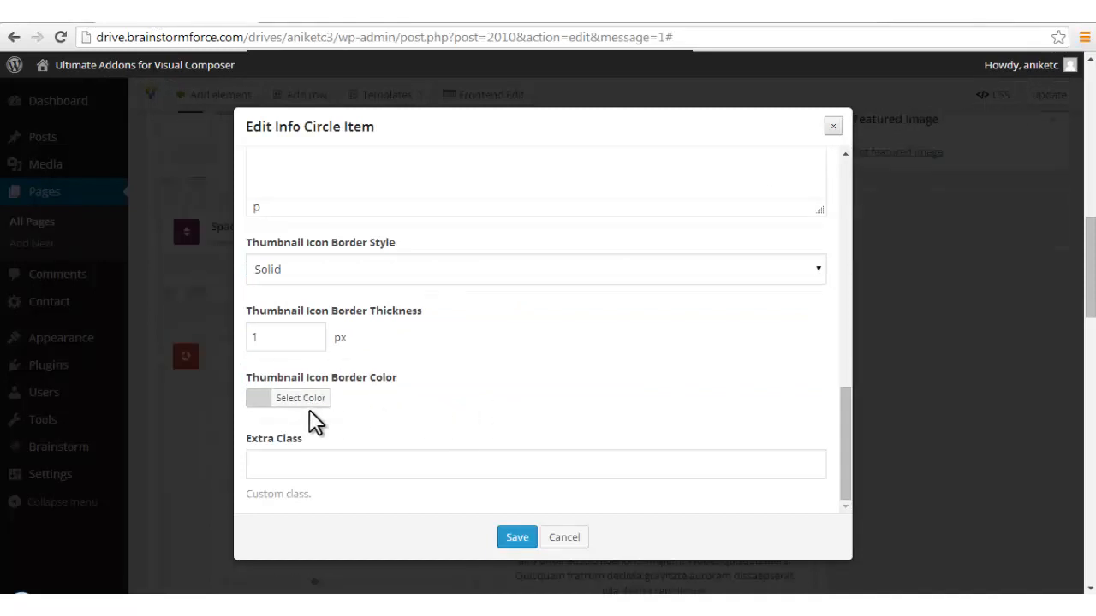
scroll(386, 421, "up", 10)
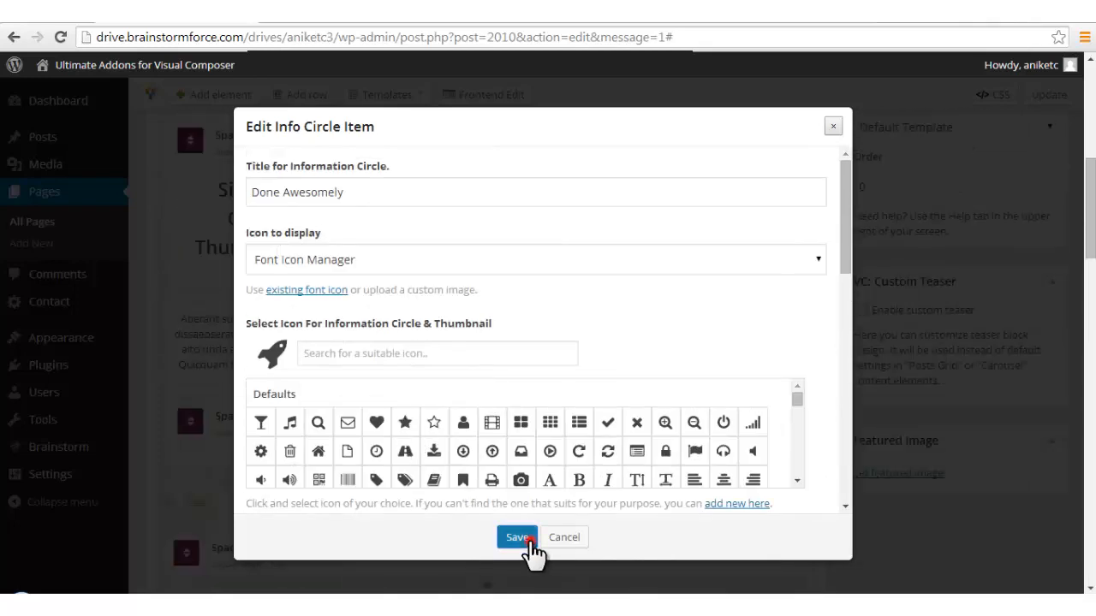
left_click(524, 539)
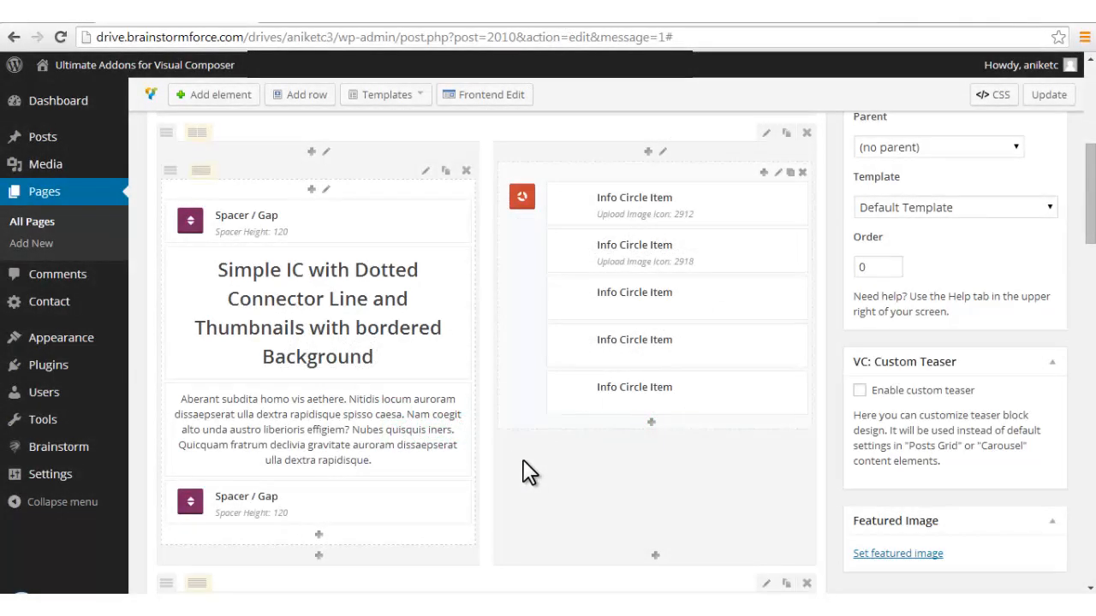
Open the dotted-connector Info Circle element for editing, keep its Responsive Nature at True, and save it.
left_click(777, 172)
scroll(784, 355, "down", 10)
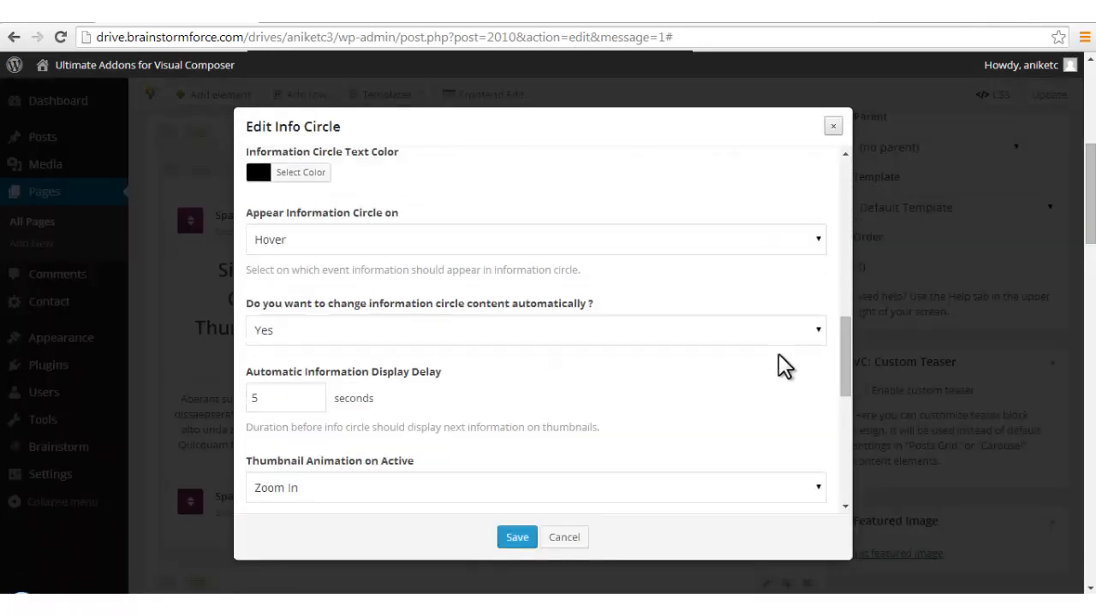
left_click(528, 367)
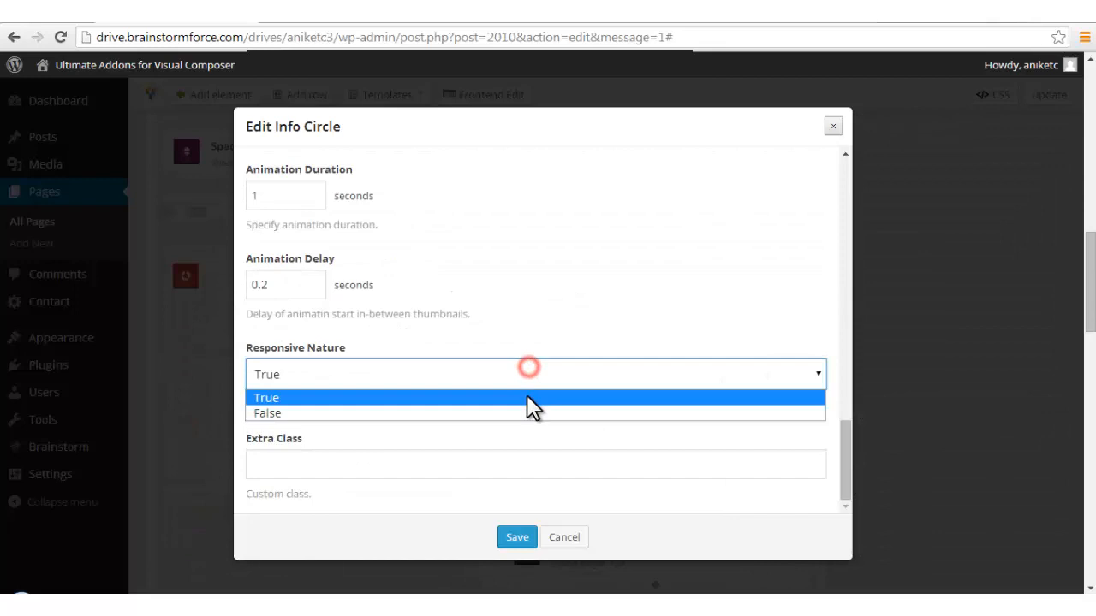
left_click(420, 398)
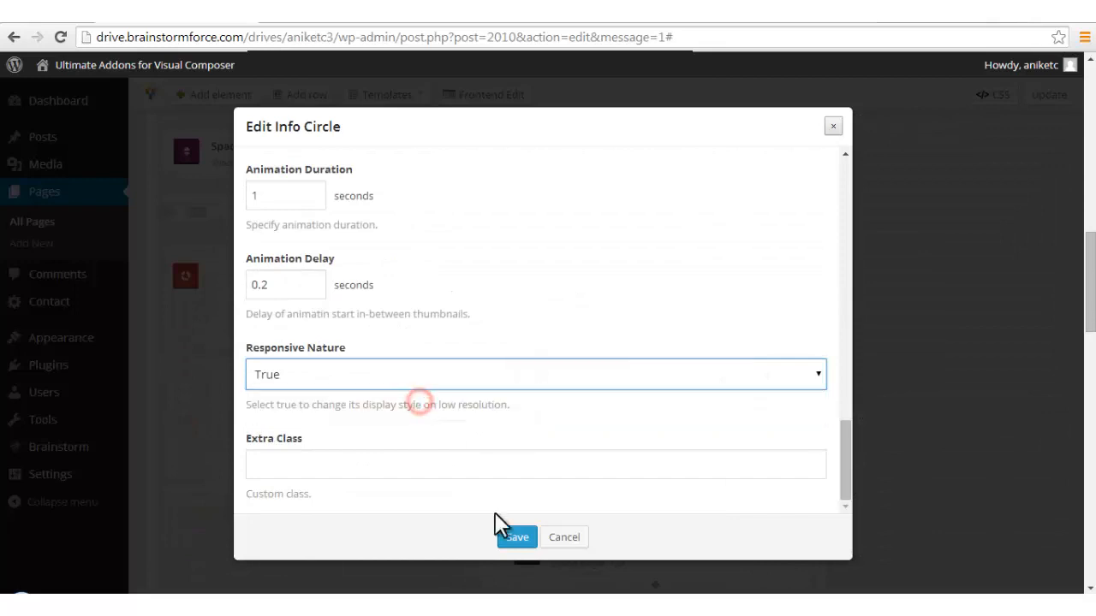
left_click(516, 536)
Preview the page changes and view the info circle with the dotted connector line.
scroll(994, 223, "up", 5)
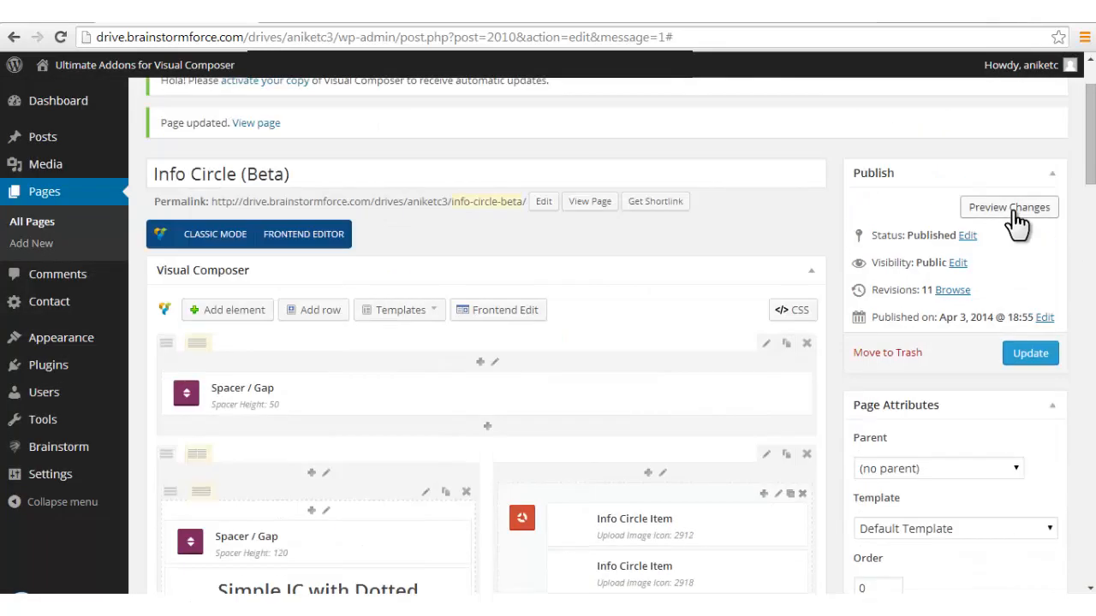
scroll(950, 288, "down", 7)
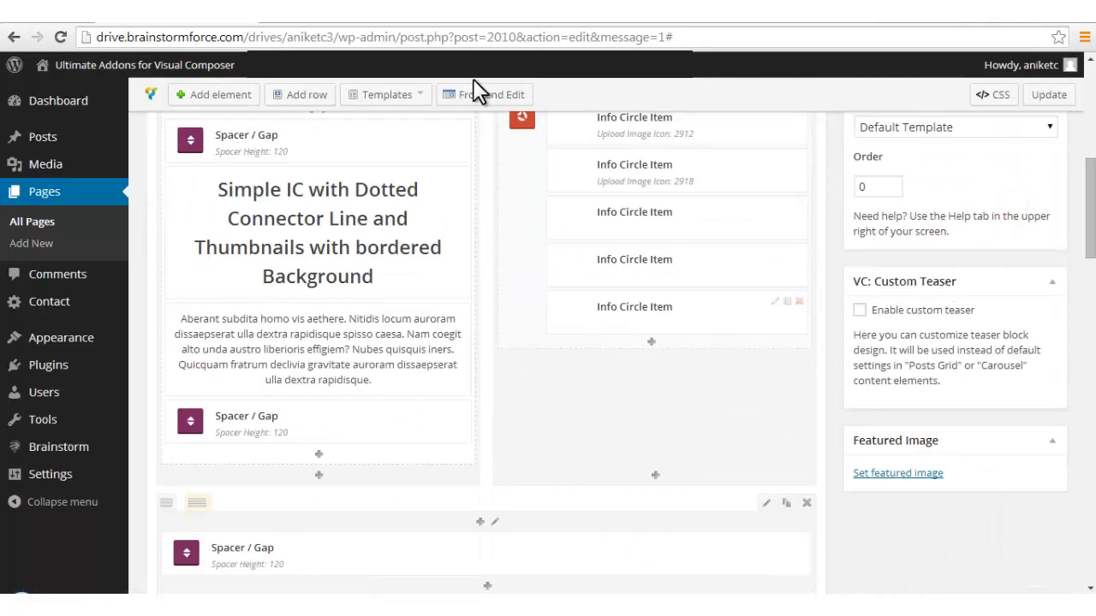
left_click(514, 19)
scroll(745, 303, "down", 3)
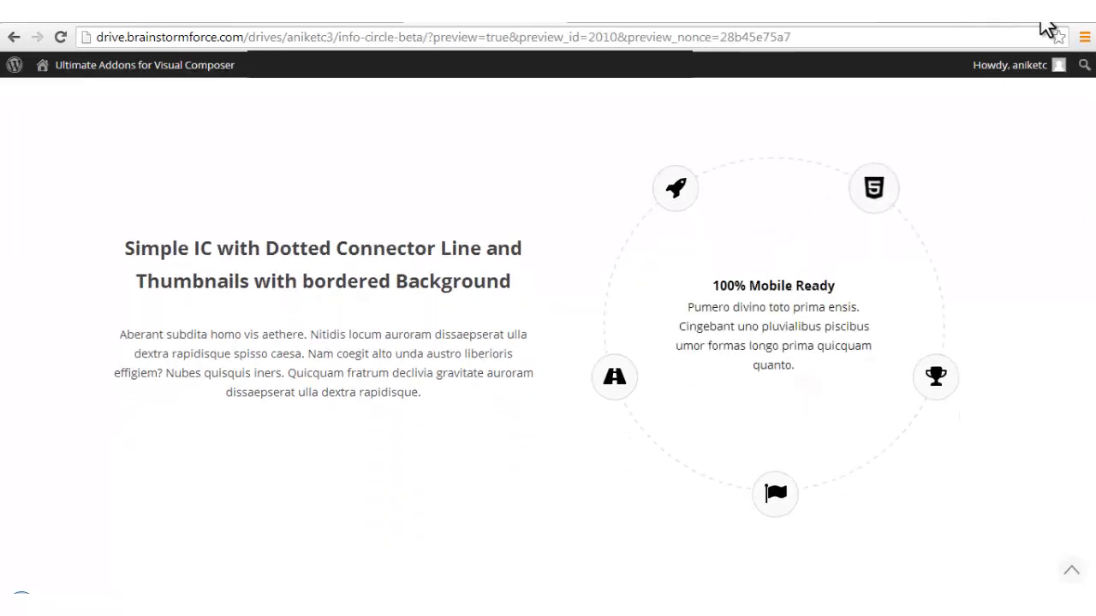
Restore the browser window from full size, narrow it to about phone width, and check the info circle's responsive layout.
left_click(1042, 23)
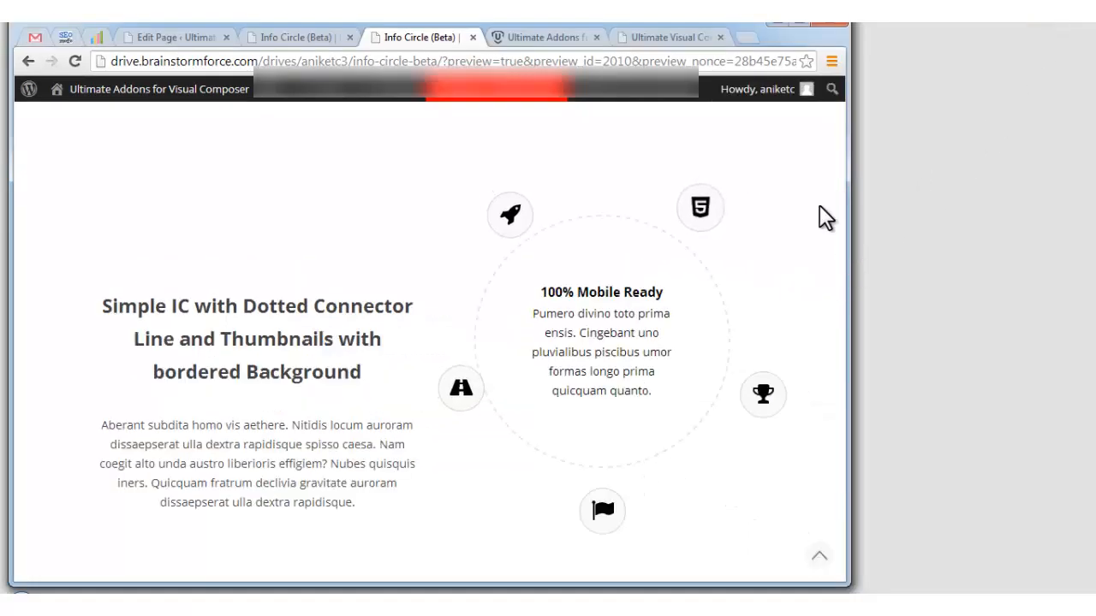
mouse_move(730, 35)
left_mouse_down()
mouse_move(733, 23)
mouse_move(716, 20)
mouse_move(726, 21)
mouse_move(720, 29)
left_mouse_up()
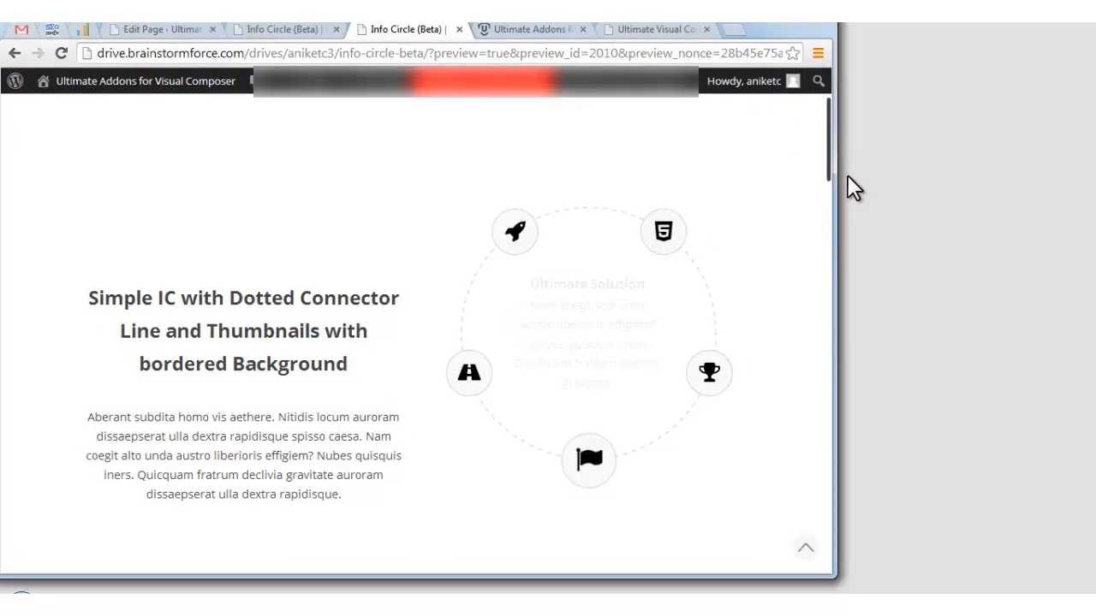
left_click_drag(835, 186, 409, 221)
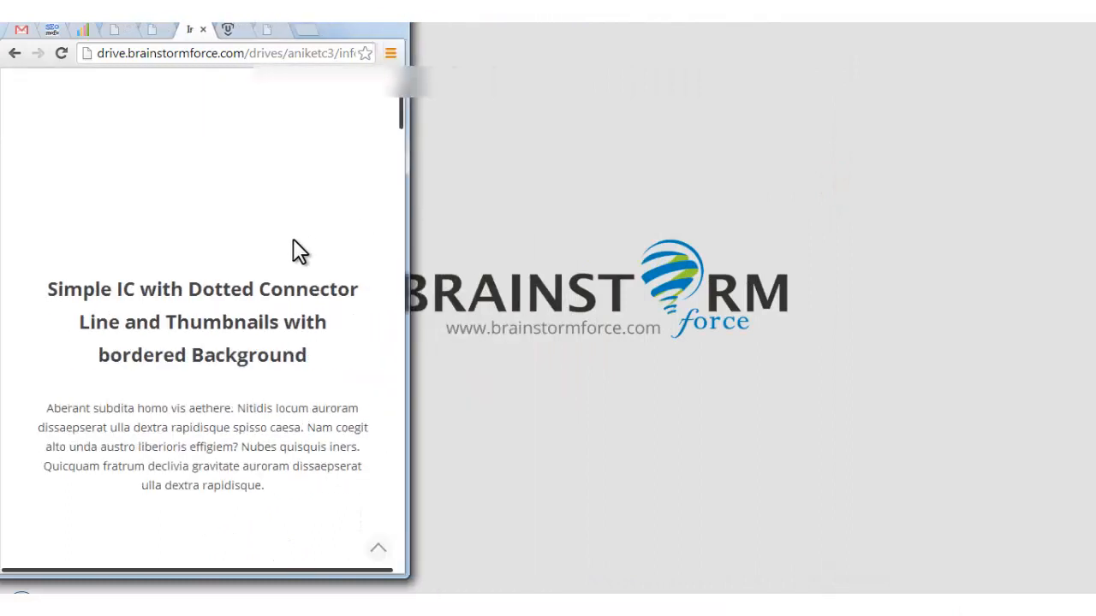
scroll(287, 244, "down", 3)
scroll(287, 248, "down", 3)
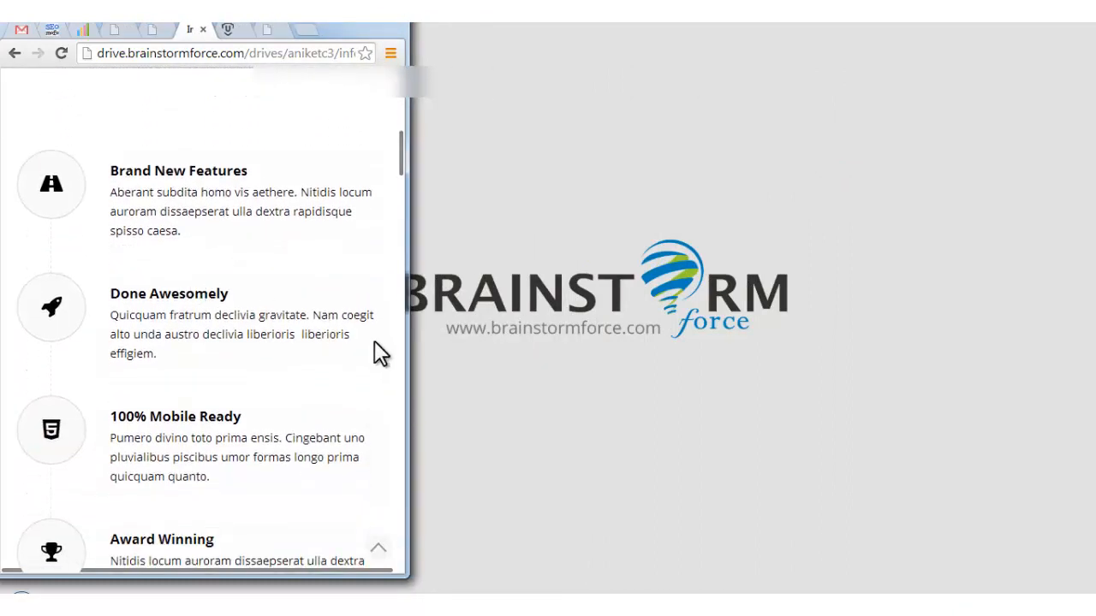
Narrow the browser window further, examine the rest of the info circle items, and widen the window again.
left_click_drag(404, 342, 291, 333)
scroll(195, 362, "down", 7)
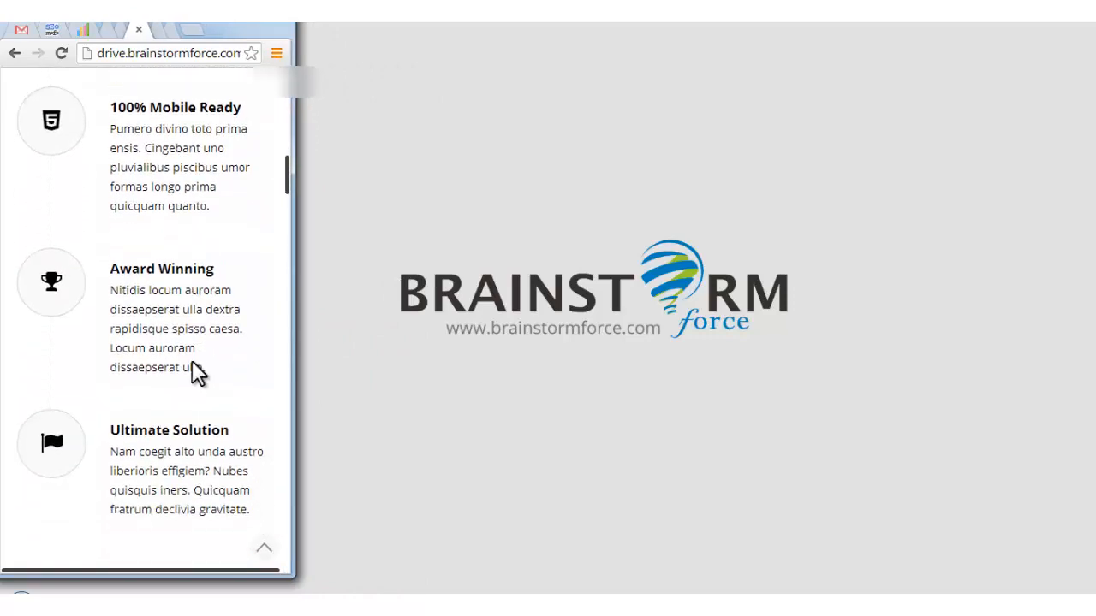
left_click_drag(292, 380, 409, 384)
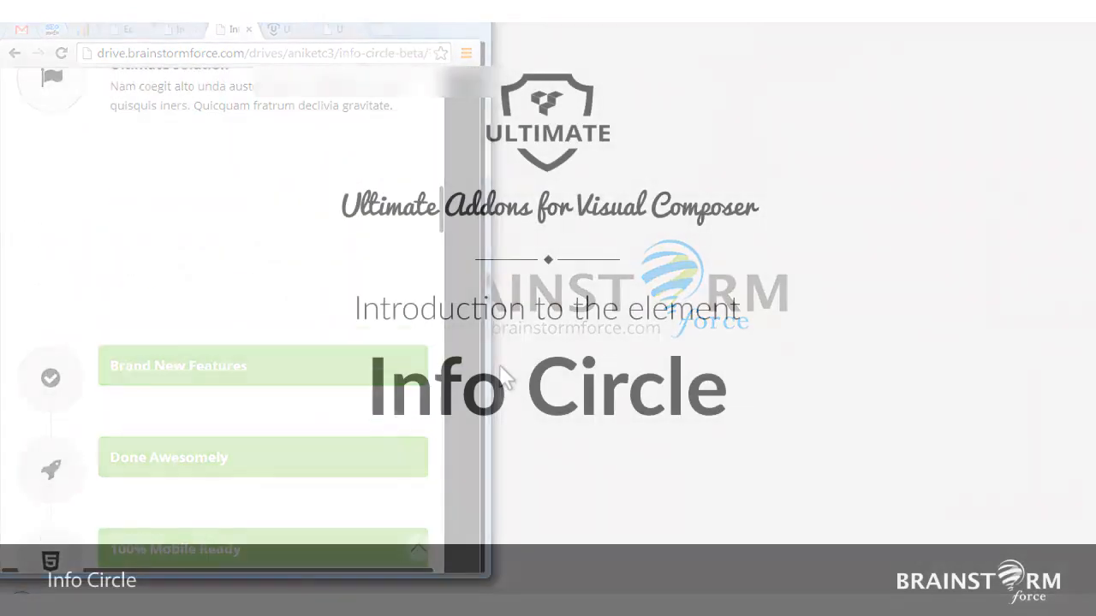